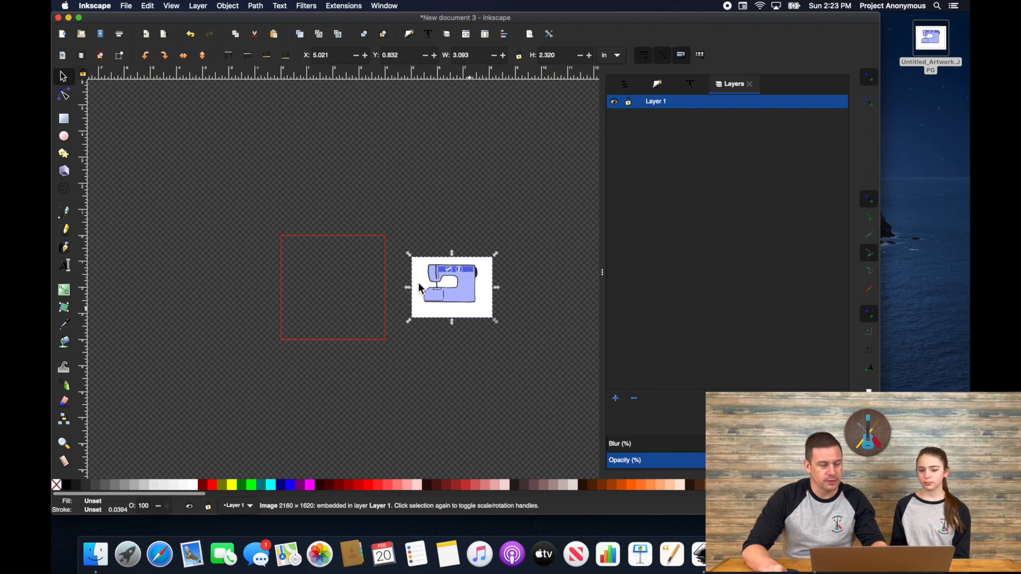
Step: Scroll the canvas left to view the embedded sewing-machine picture beside the page
scroll(445, 241, left, 2)
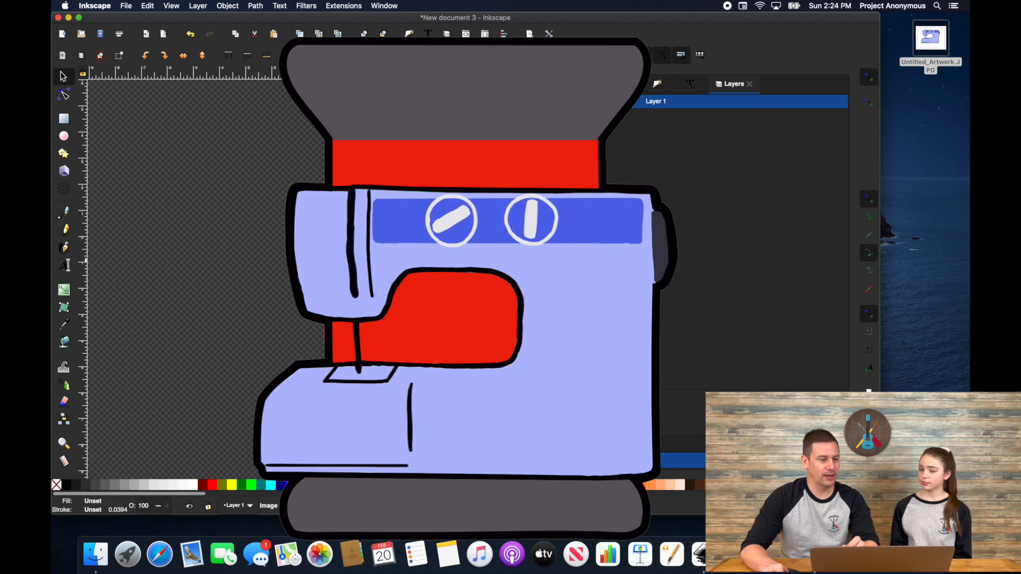
Step: Draw the spool's top and bottom ellipses, aligned one above the other
click(64, 136)
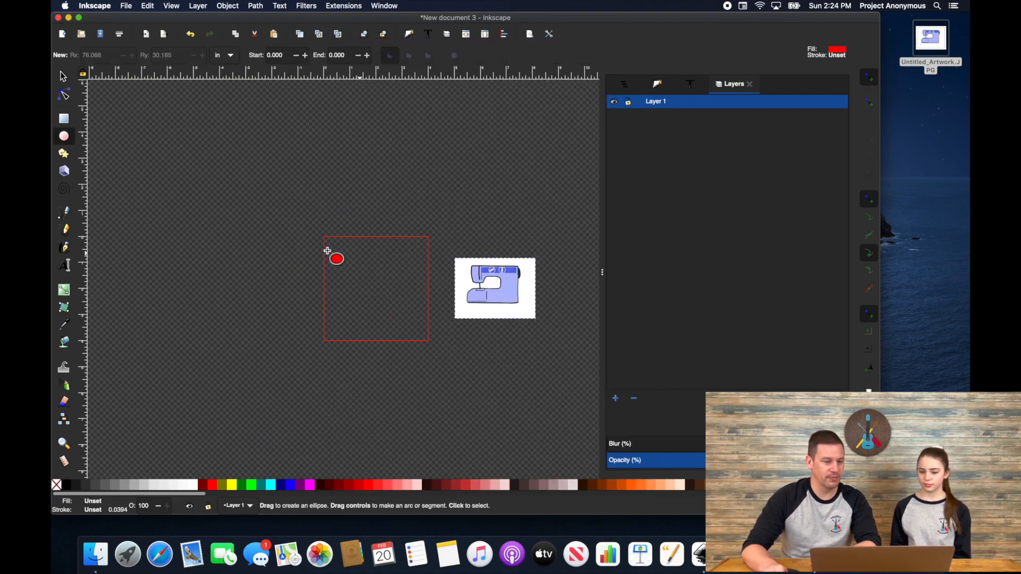
drag(362, 255, 401, 273)
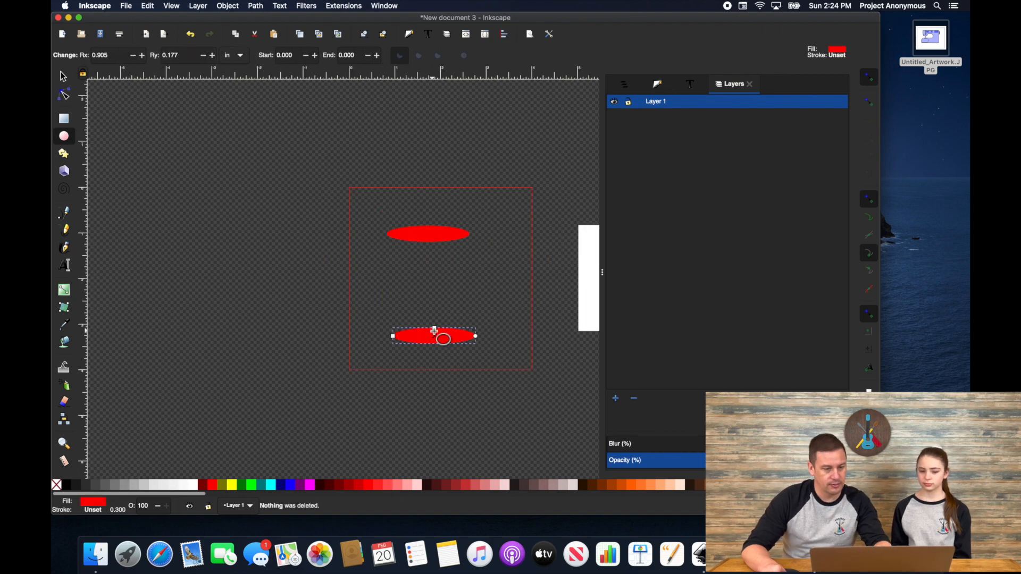
drag(434, 232, 394, 219)
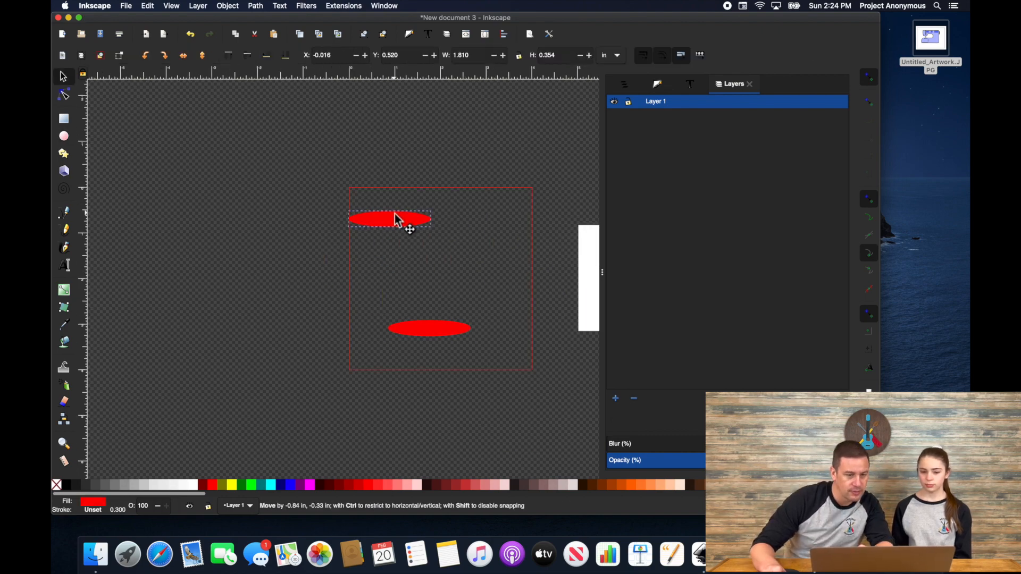
drag(431, 326, 390, 317)
Step: Draw the red spool body between the ellipses with a curved top, plus a small black hole
click(64, 213)
click(354, 221)
click(354, 312)
click(429, 312)
click(430, 220)
click(354, 222)
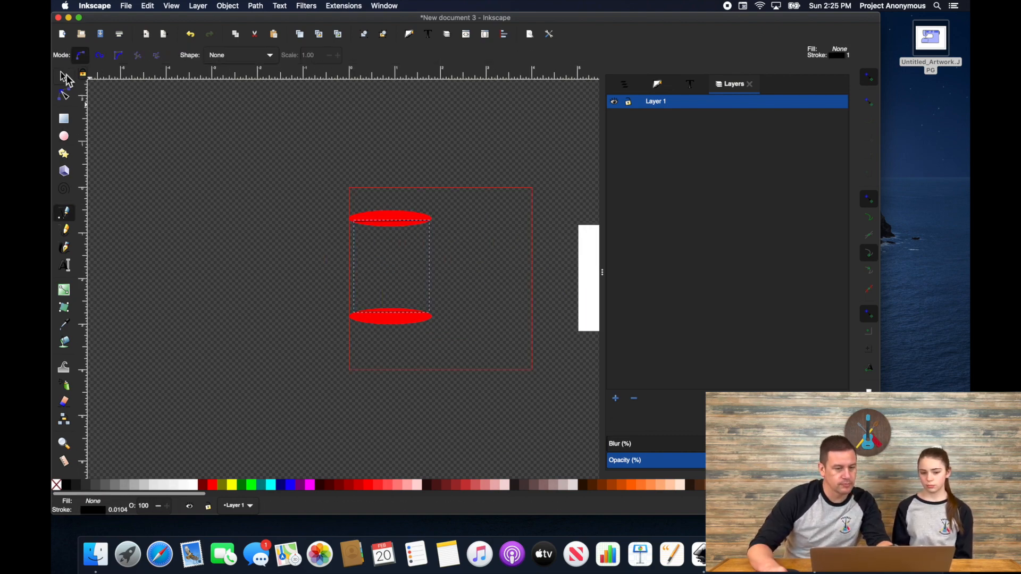
click(64, 77)
click(391, 218)
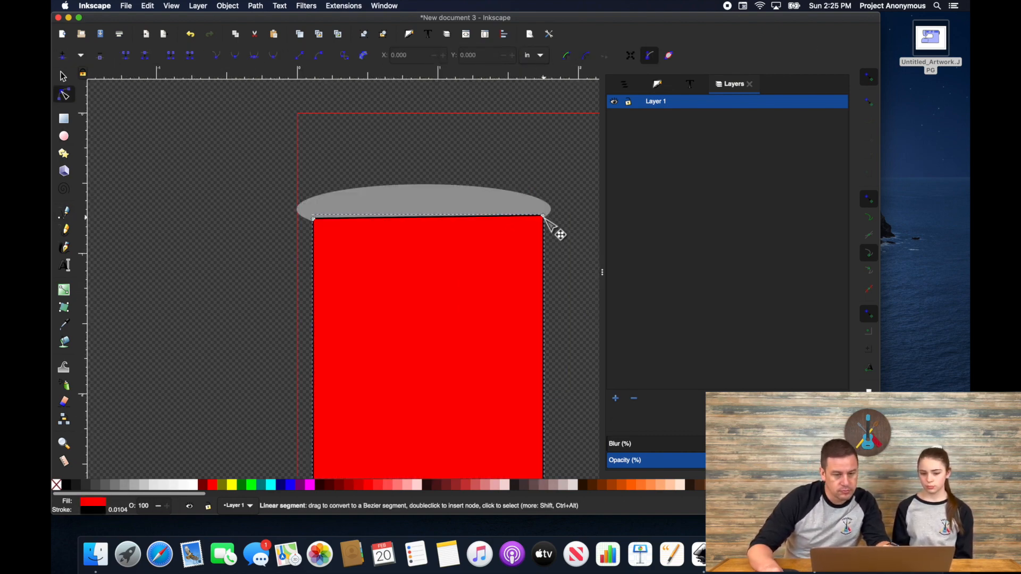
drag(553, 230, 538, 222)
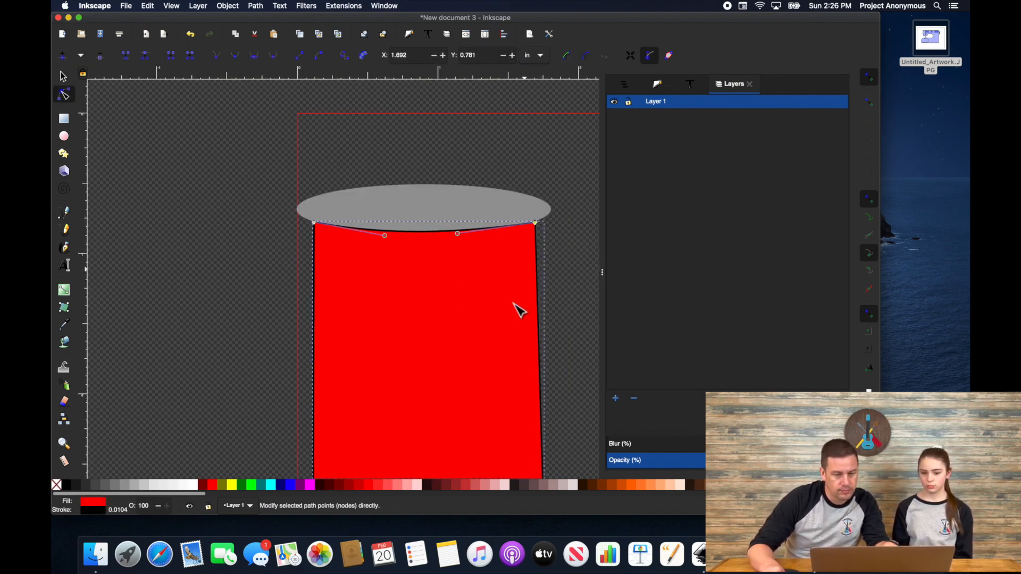
scroll(519, 310, down, 5)
drag(515, 344, 514, 348)
mouse_move(383, 145)
mouse_down()
mouse_move(417, 158)
mouse_move(409, 151)
mouse_up()
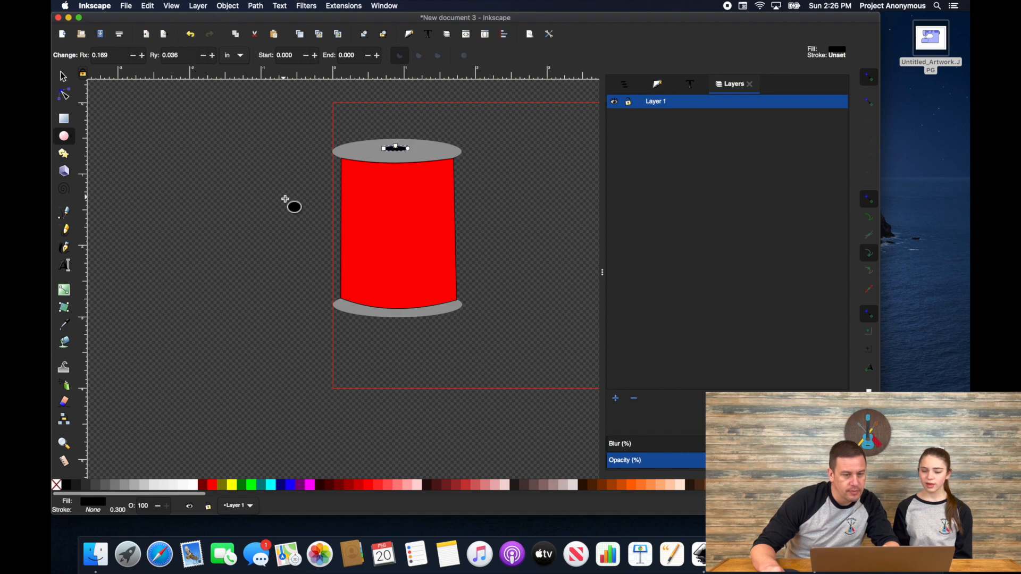
Step: Select all the spool shapes and convert them to paths with Object to Path
click(63, 79)
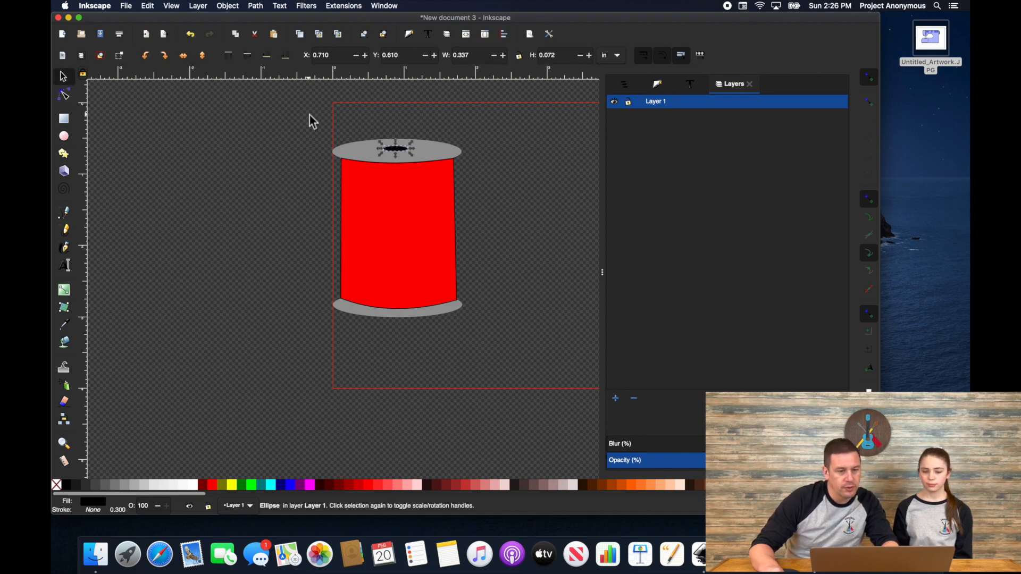
drag(308, 114, 493, 330)
click(279, 21)
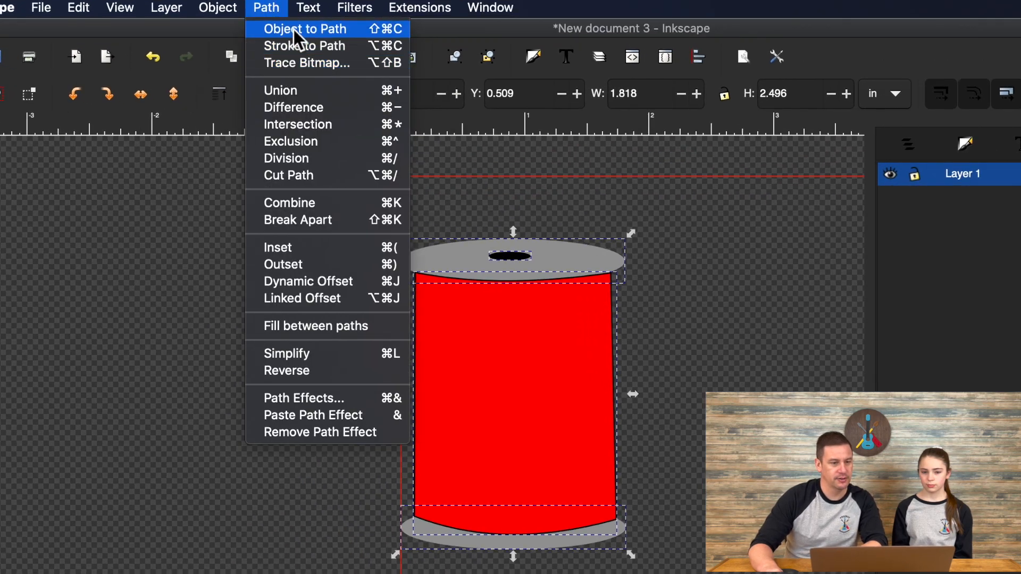
click(300, 36)
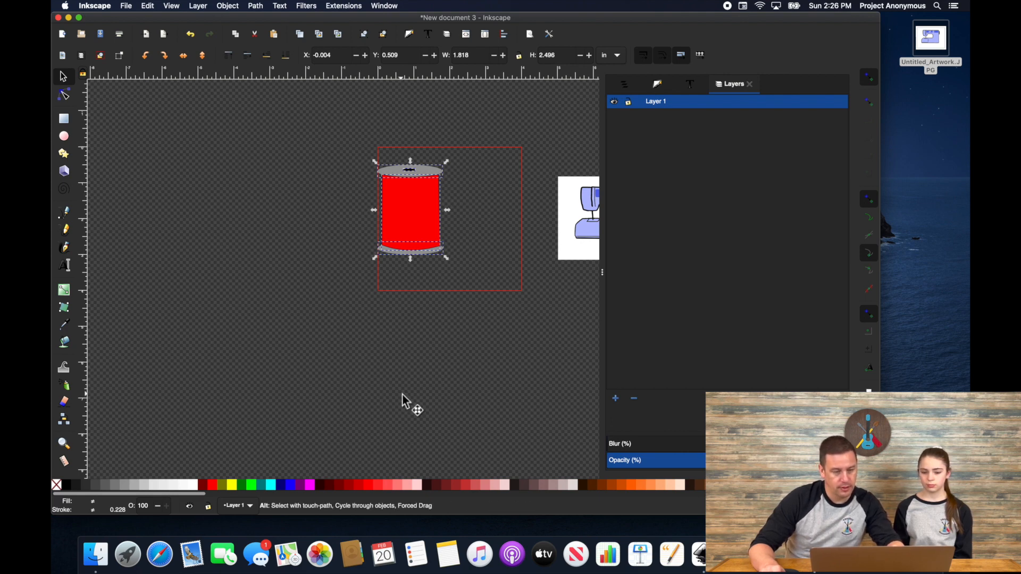
Step: Paste a copy of the spool below the page, then select the sewing-machine picture
key(ctrl+v)
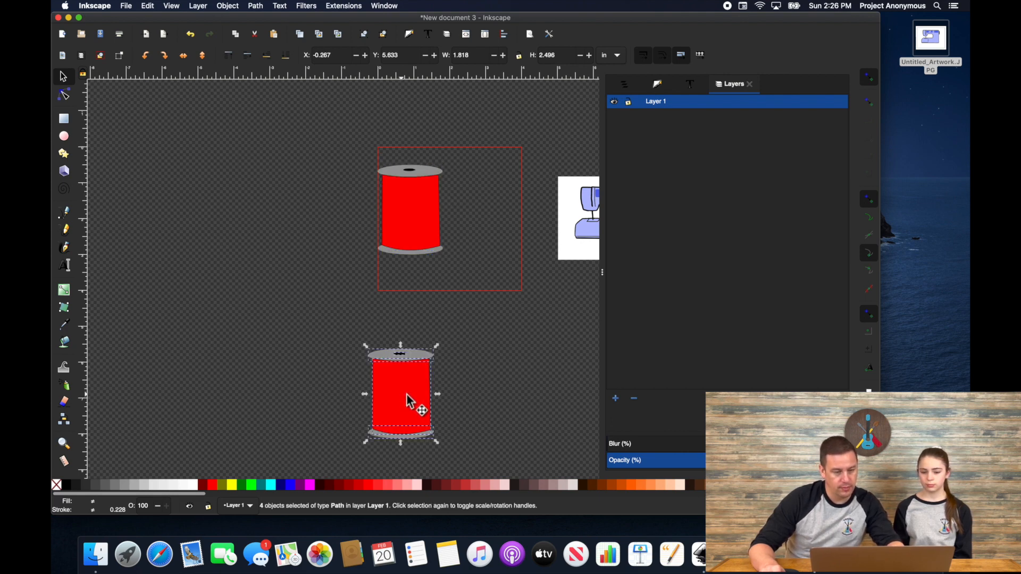
click(496, 369)
scroll(461, 213, right, 3)
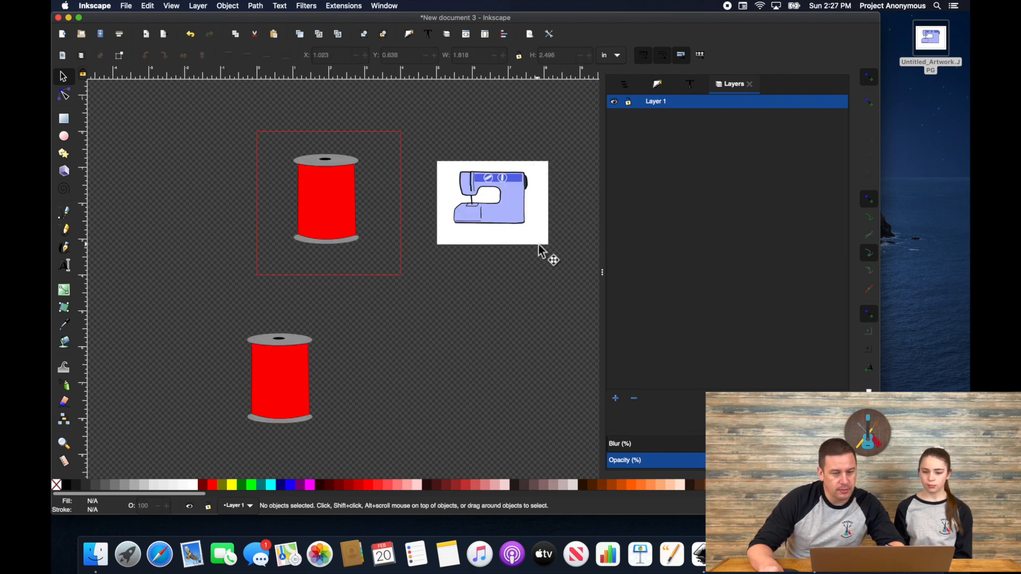
click(498, 233)
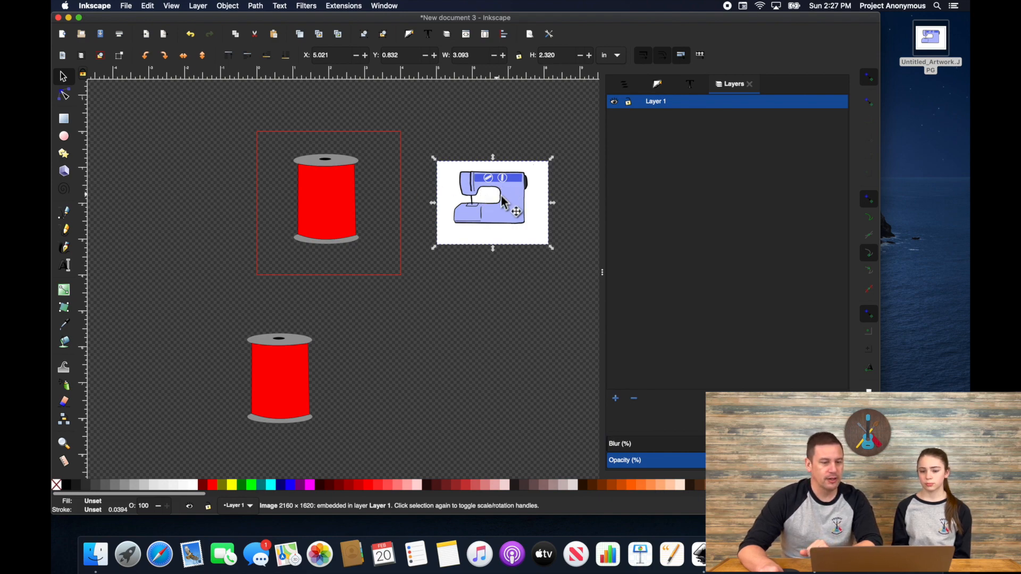
Step: Trace the picture with Brightness cutoff at threshold 0.940 into a solid silhouette
click(226, 6)
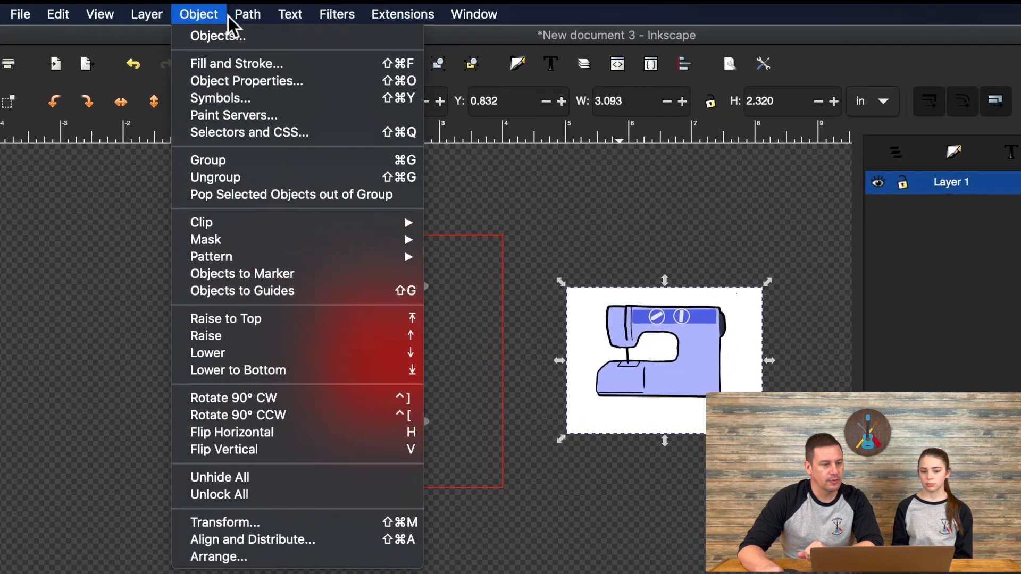
click(242, 70)
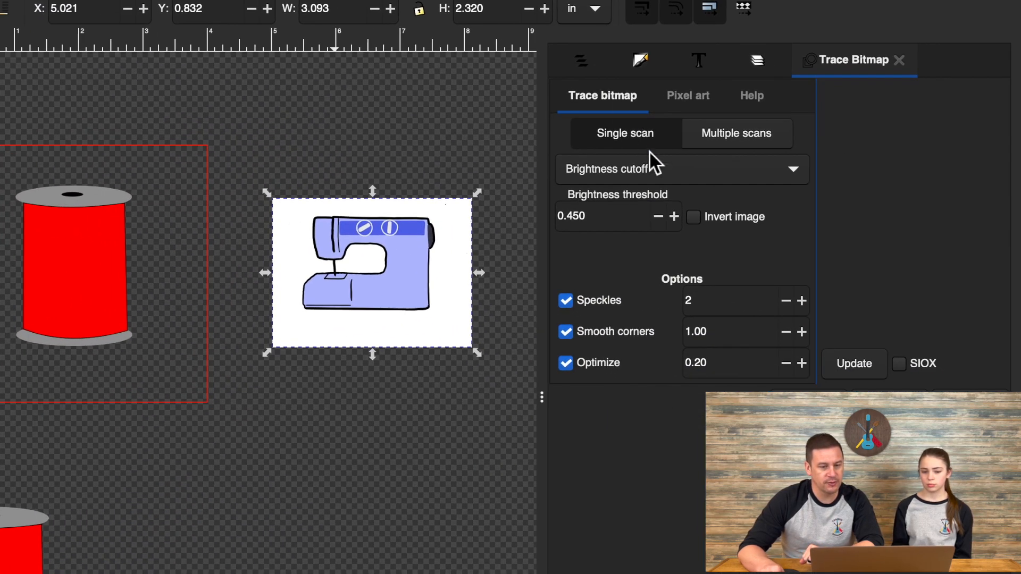
click(796, 166)
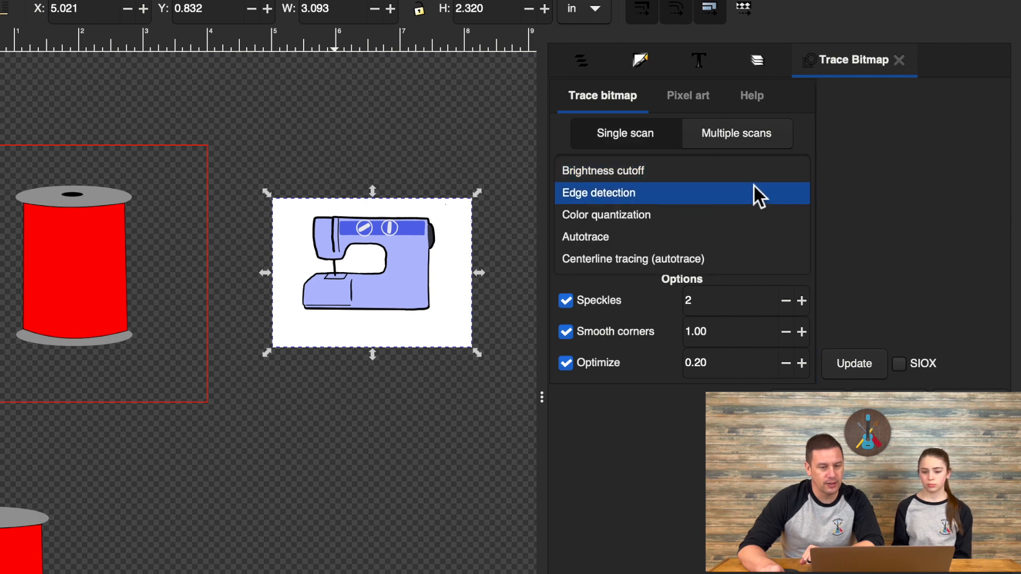
click(764, 169)
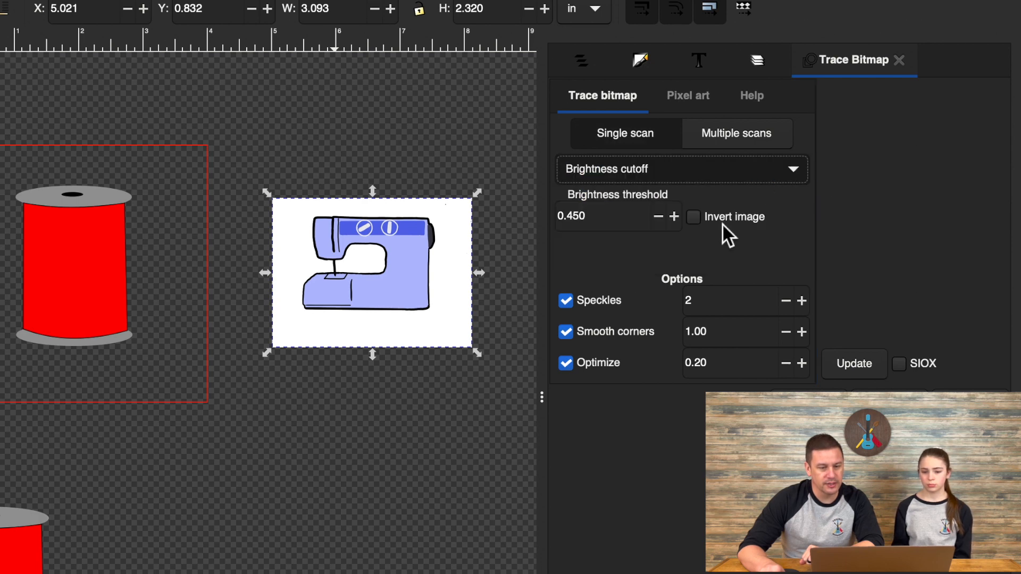
click(865, 364)
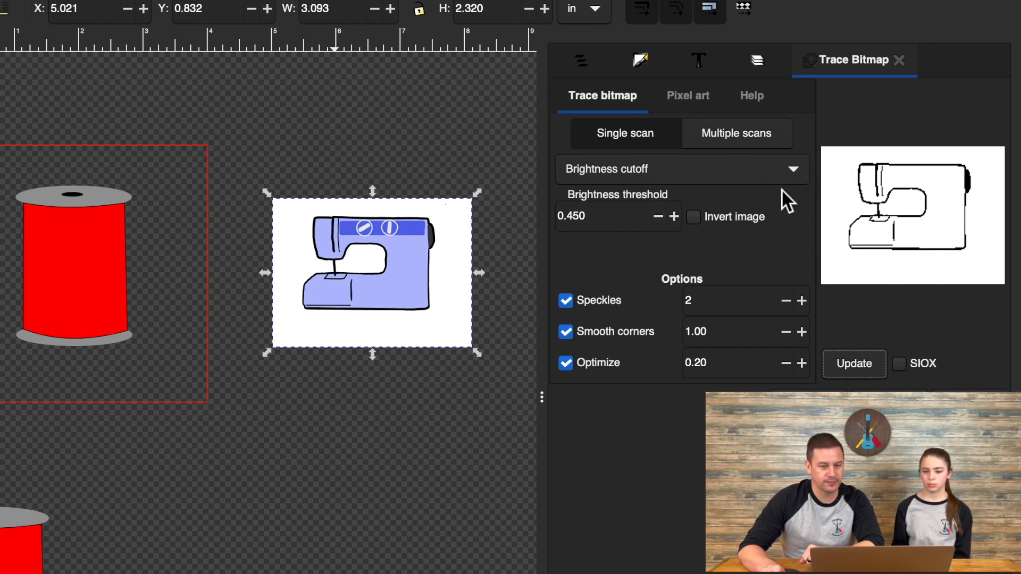
click(674, 217)
click(674, 216)
click(674, 217)
click(674, 216)
click(674, 217)
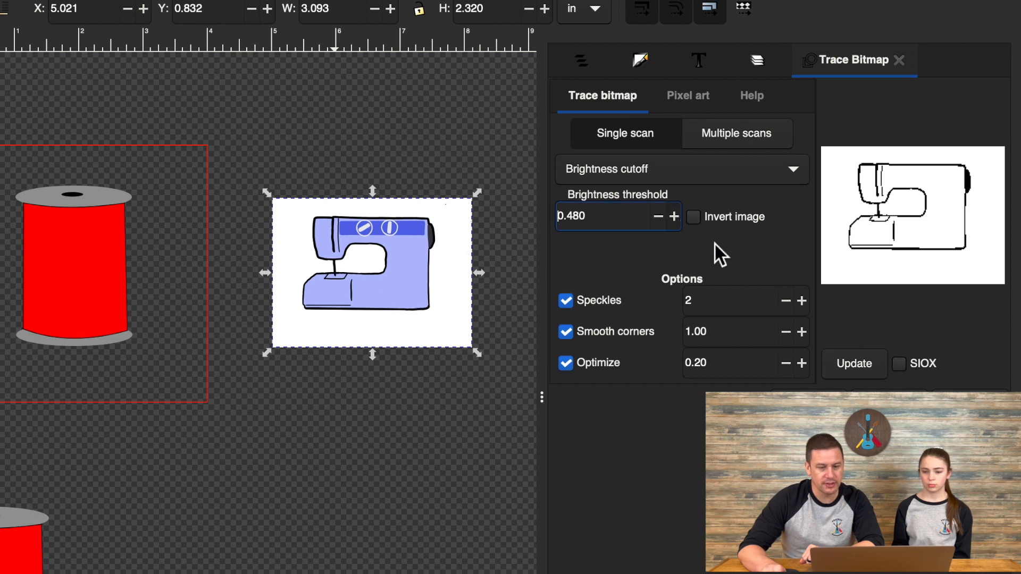
click(679, 222)
click(679, 222)
click(679, 223)
click(679, 222)
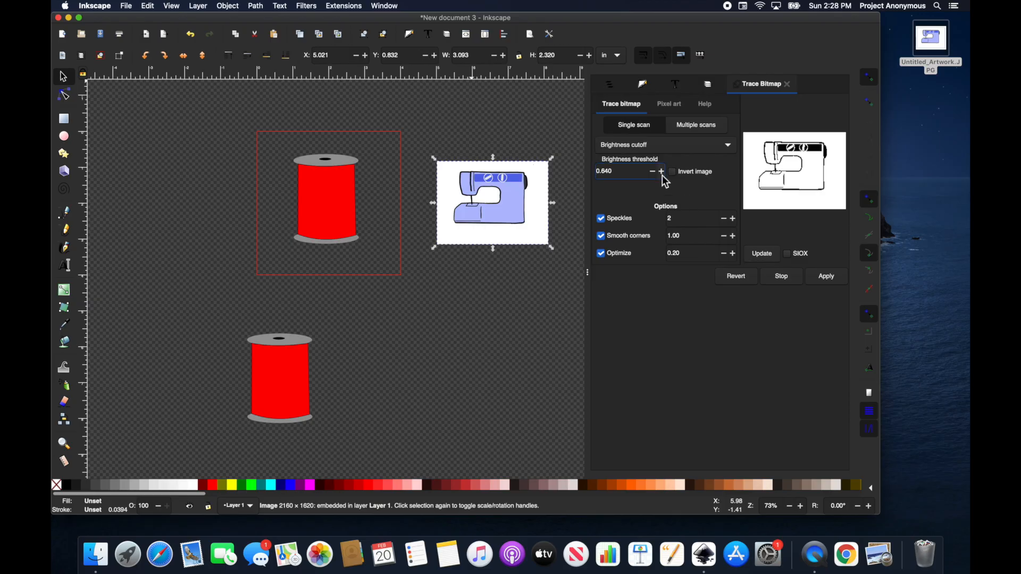
click(674, 217)
click(662, 173)
click(662, 172)
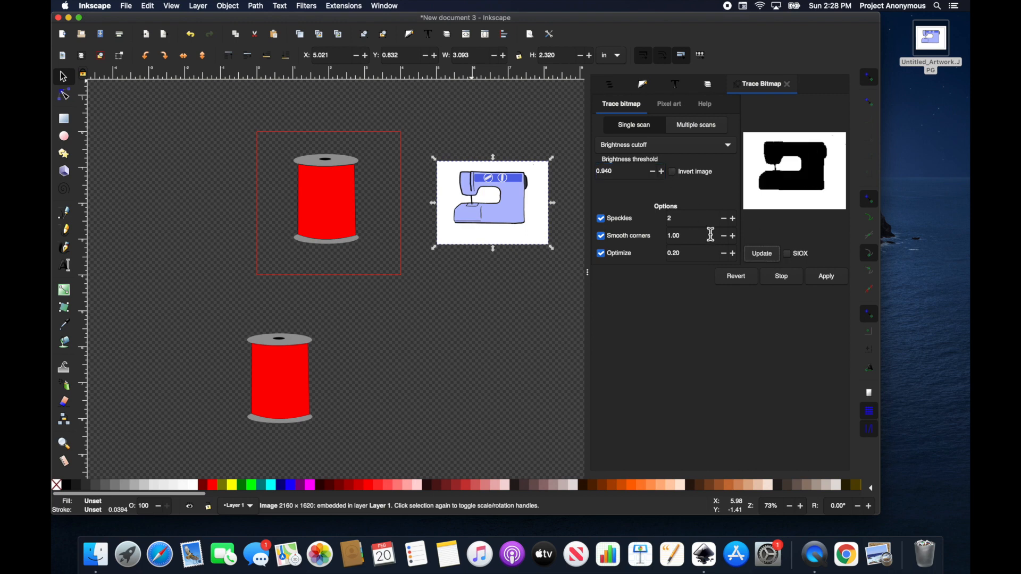
click(824, 285)
Step: Move the traced silhouette below the picture and fill it teal
mouse_move(509, 223)
mouse_down()
mouse_move(489, 335)
mouse_move(520, 289)
mouse_up()
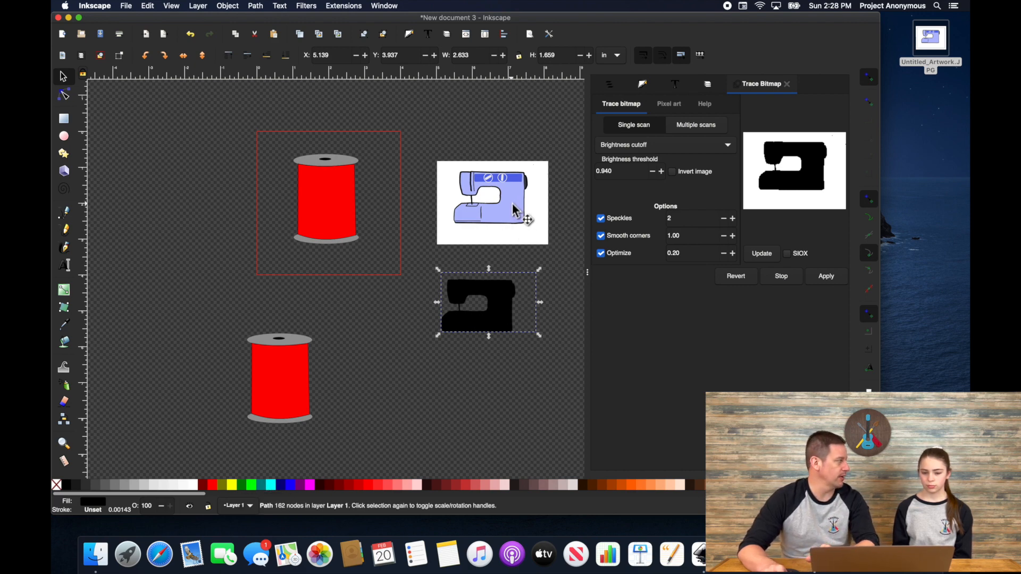
click(261, 485)
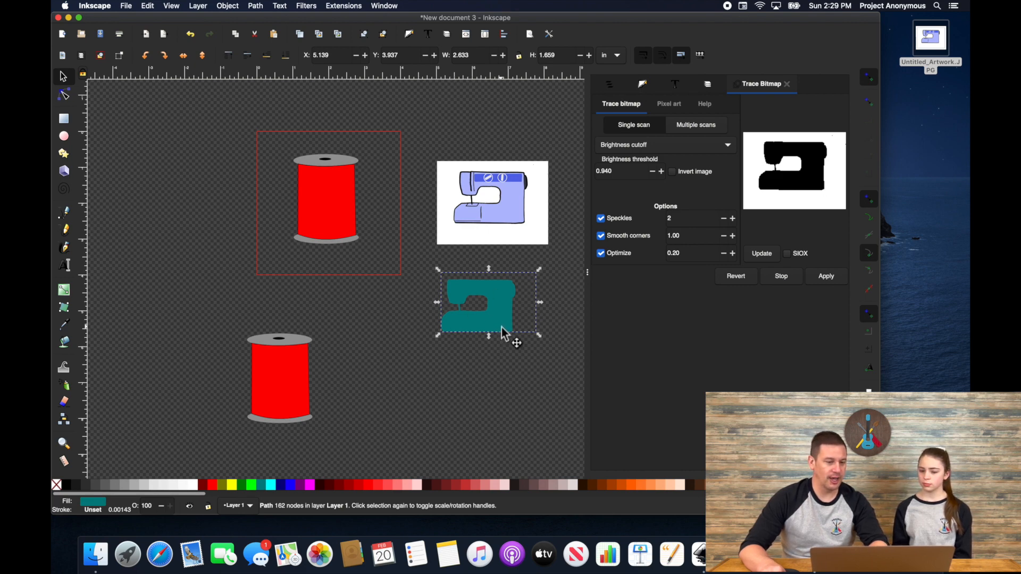
drag(503, 333, 432, 351)
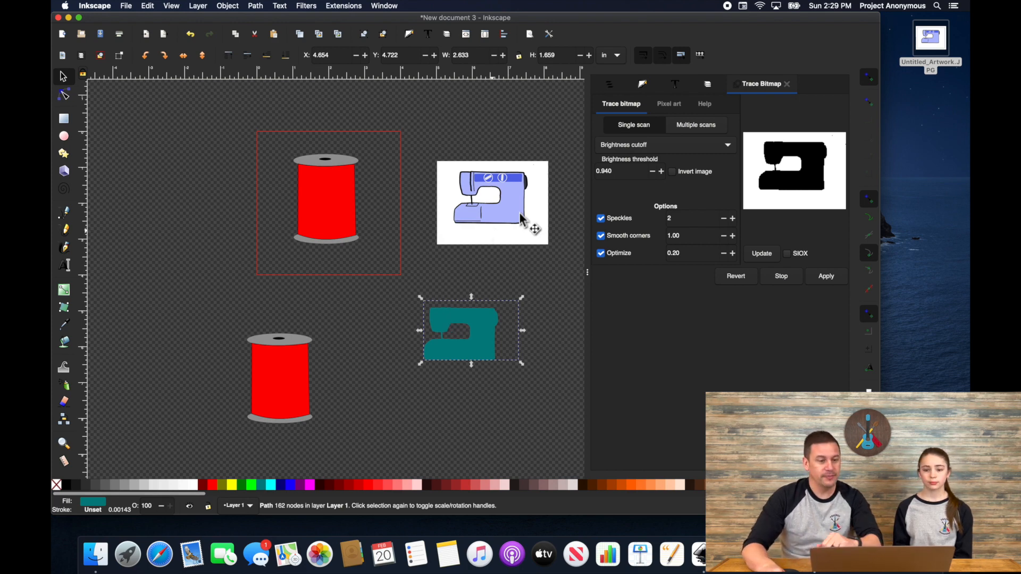
click(545, 237)
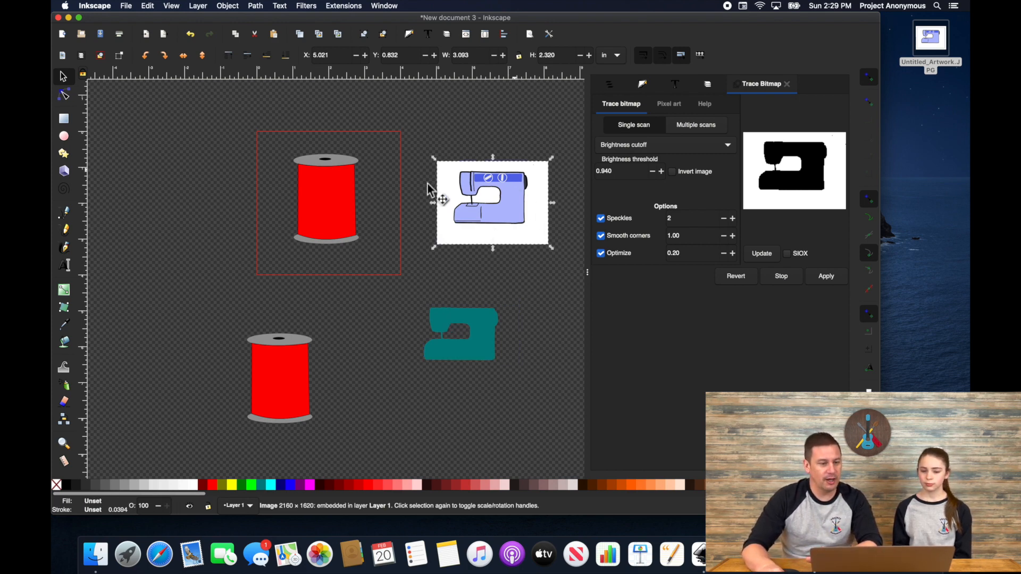
Step: Trace the picture with Multiple scans by Colors, background removed, and place it beside the teal silhouette
click(343, 6)
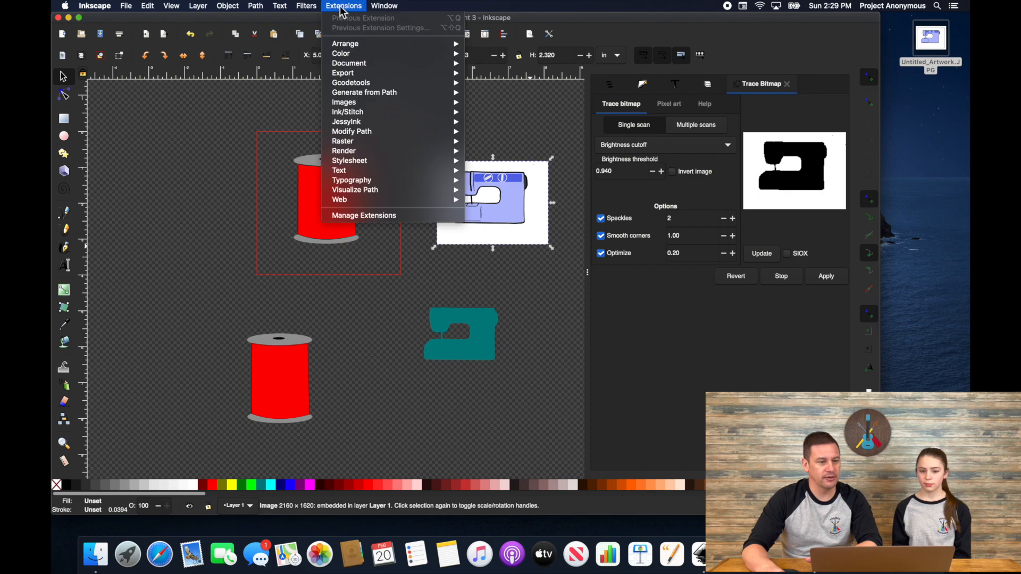
mouse_move(256, 7)
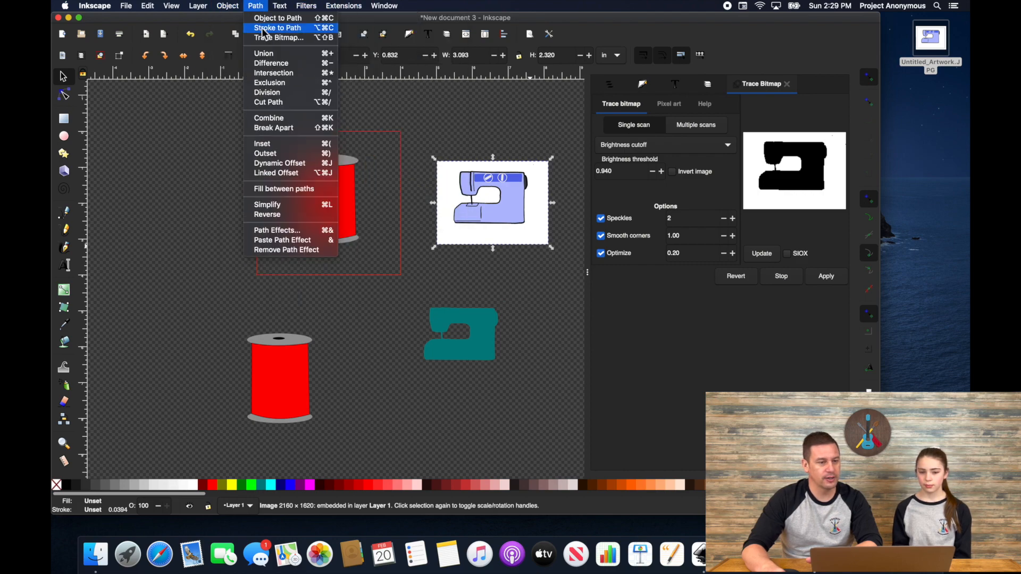
click(277, 39)
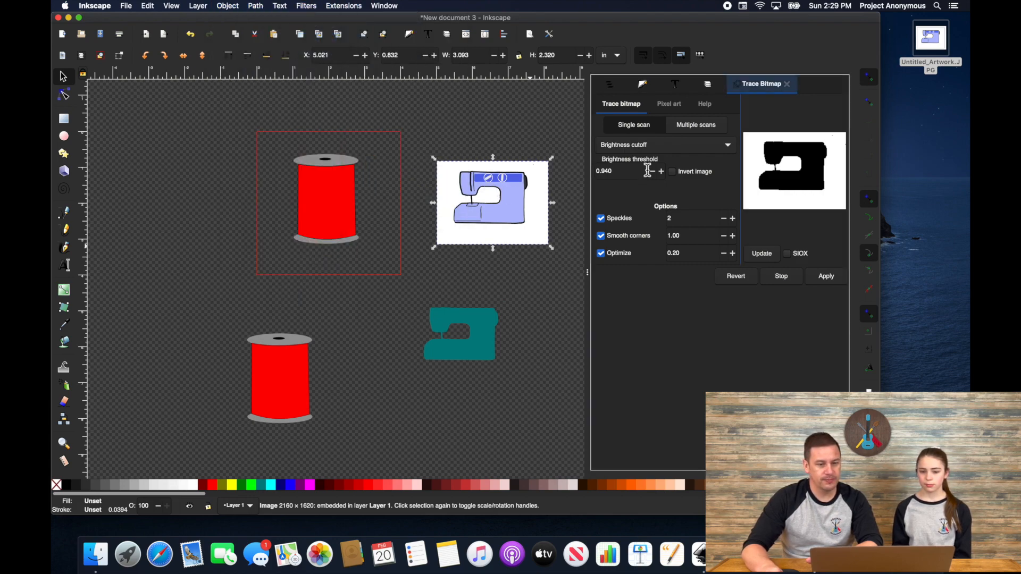
click(704, 127)
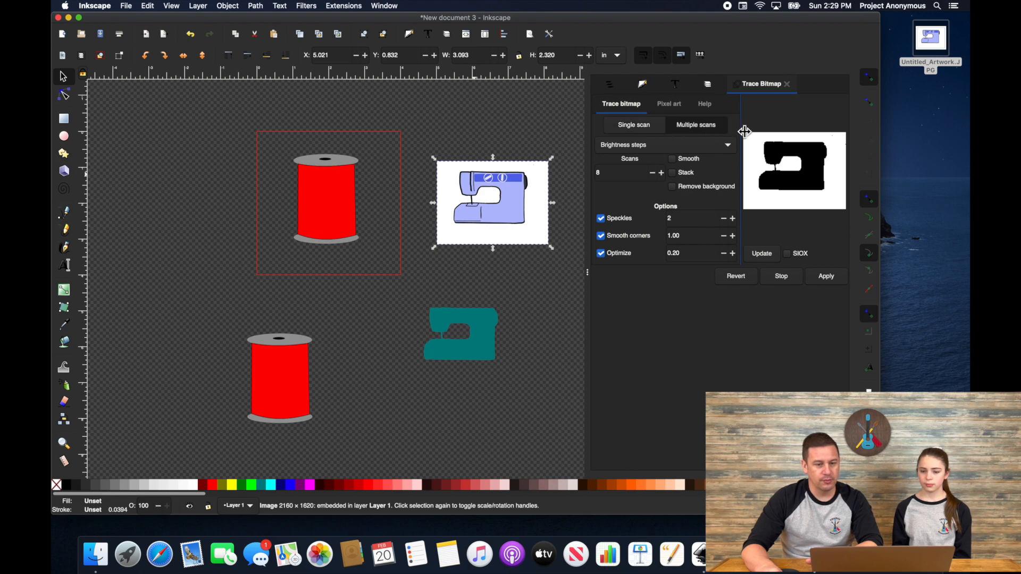
click(727, 145)
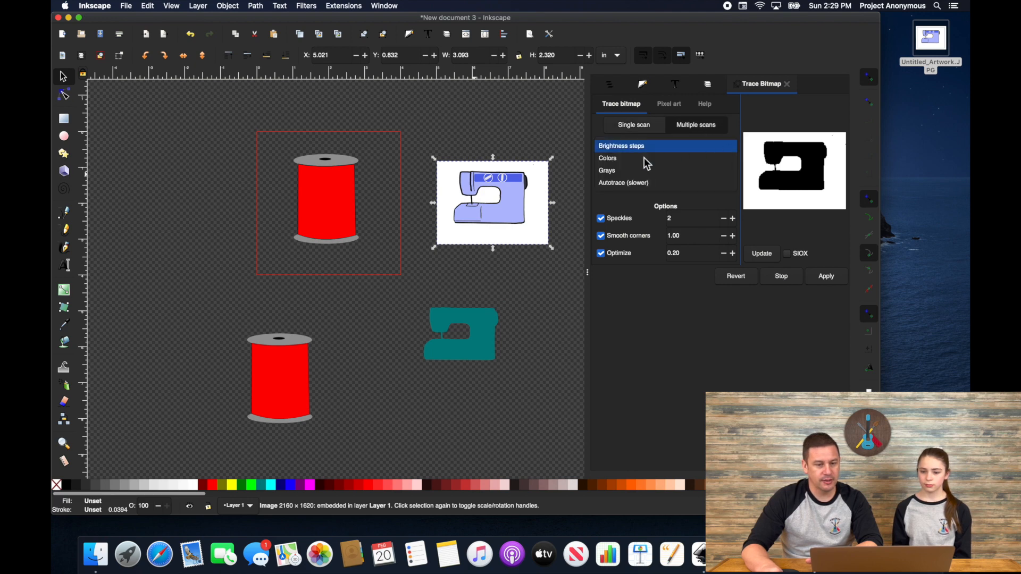
click(615, 159)
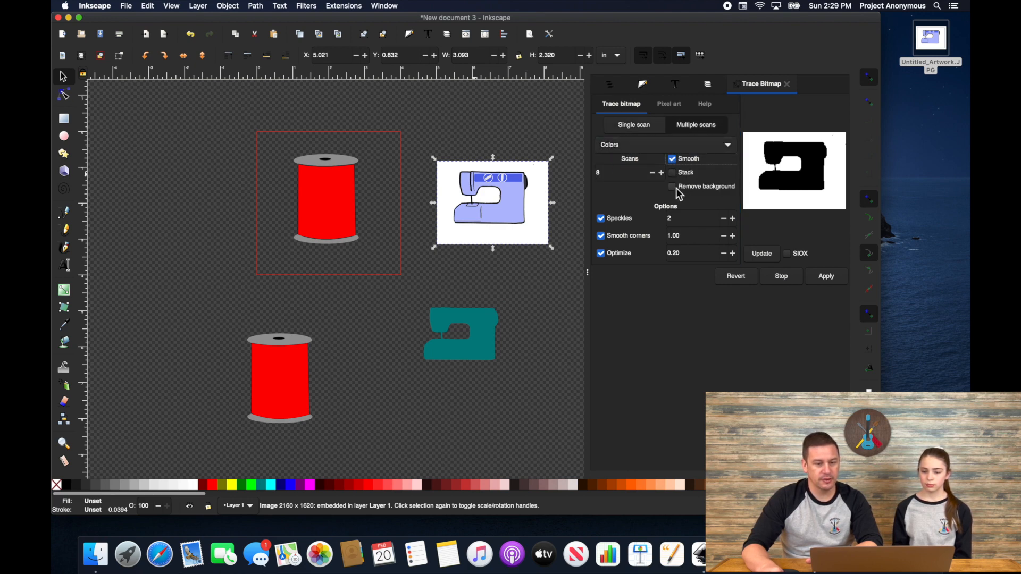
click(671, 188)
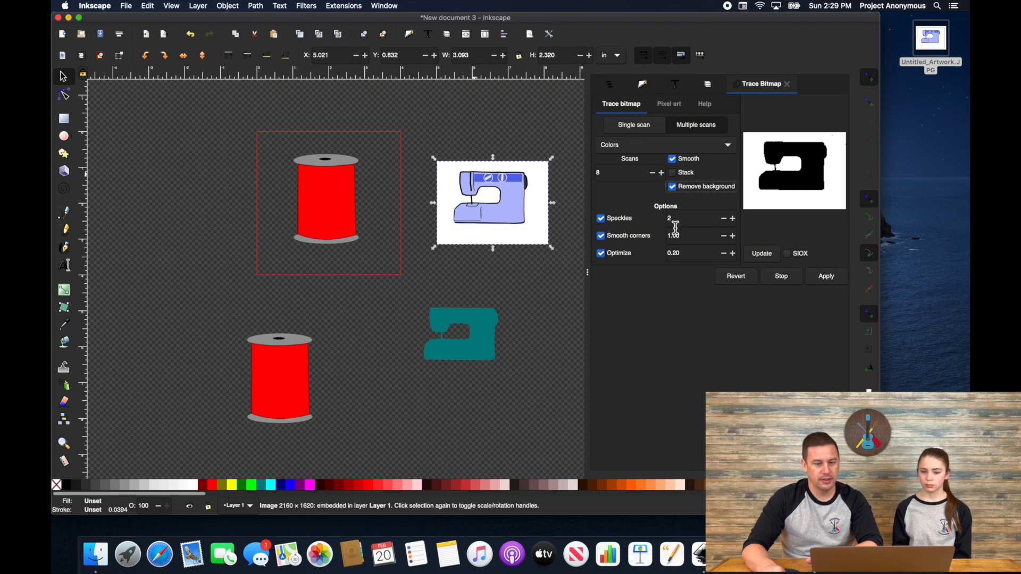
click(779, 254)
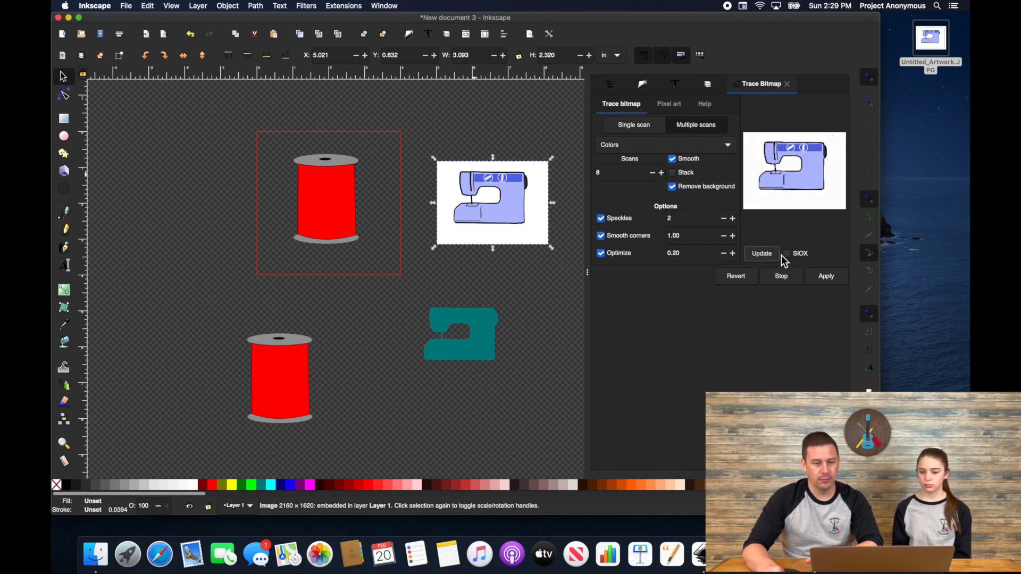
click(825, 281)
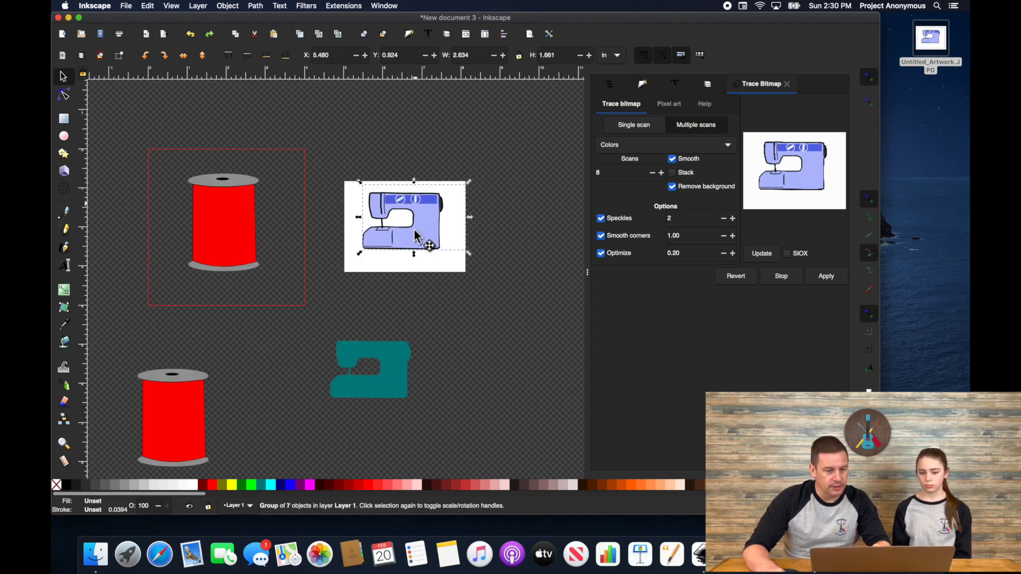
mouse_move(414, 230)
mouse_down()
mouse_move(407, 288)
mouse_move(463, 335)
mouse_move(494, 342)
mouse_move(499, 367)
mouse_up()
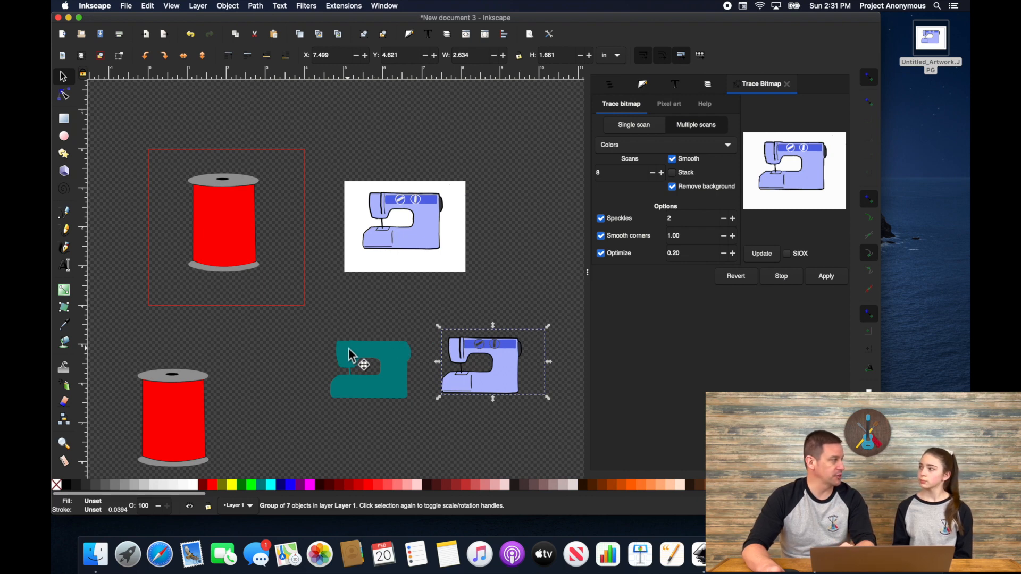
Step: Rename Layer 1 to 'bobbin' and add a 'Sewing Machine' layer above it
click(400, 363)
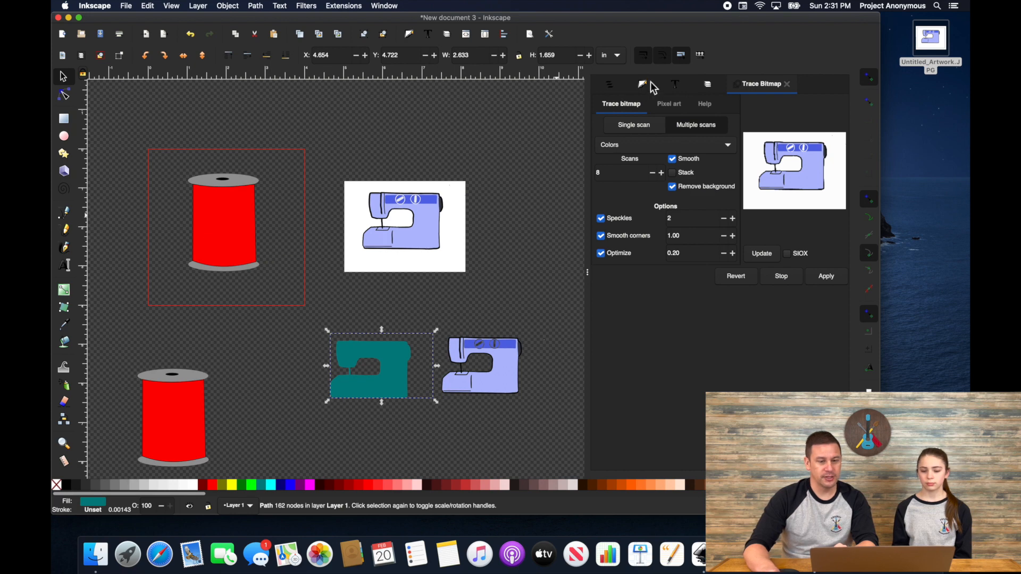
click(708, 83)
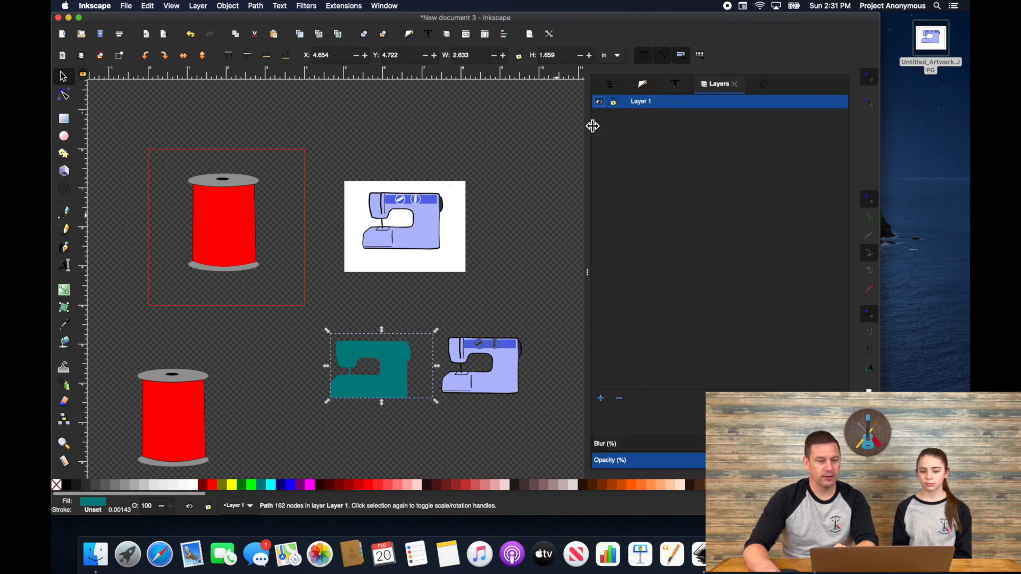
double_click(644, 102)
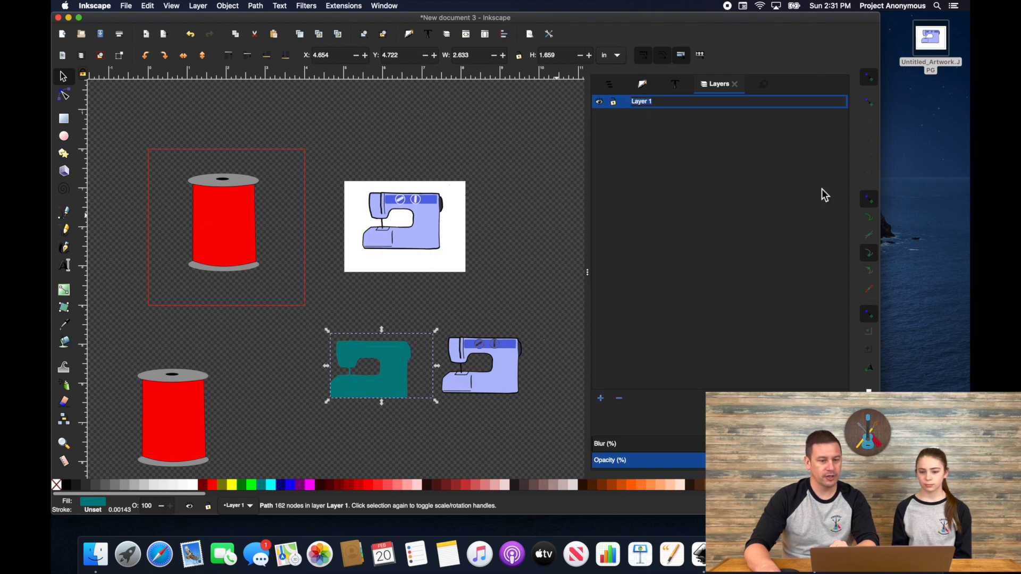
text(bobb)
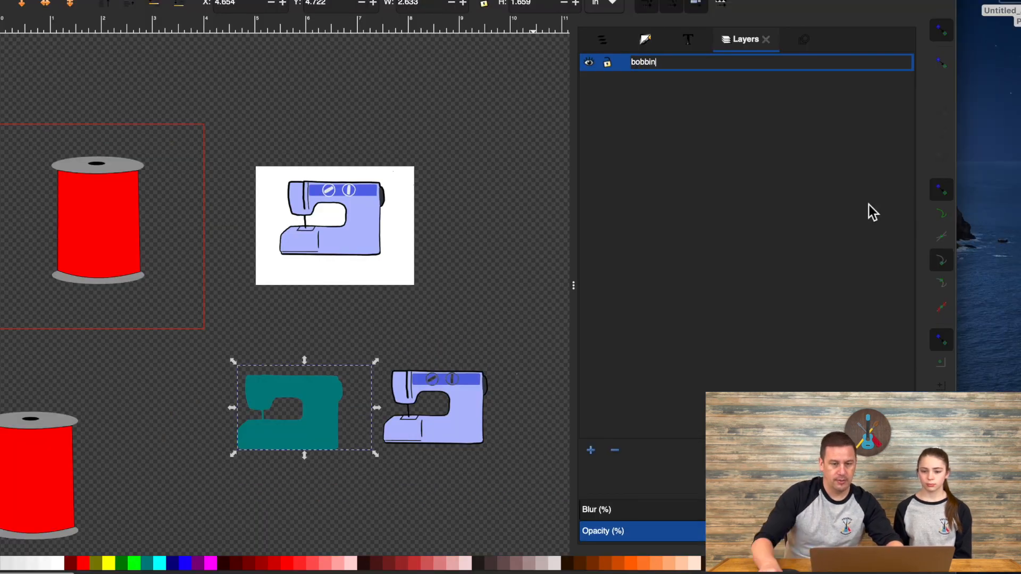
text(in)
key(Return)
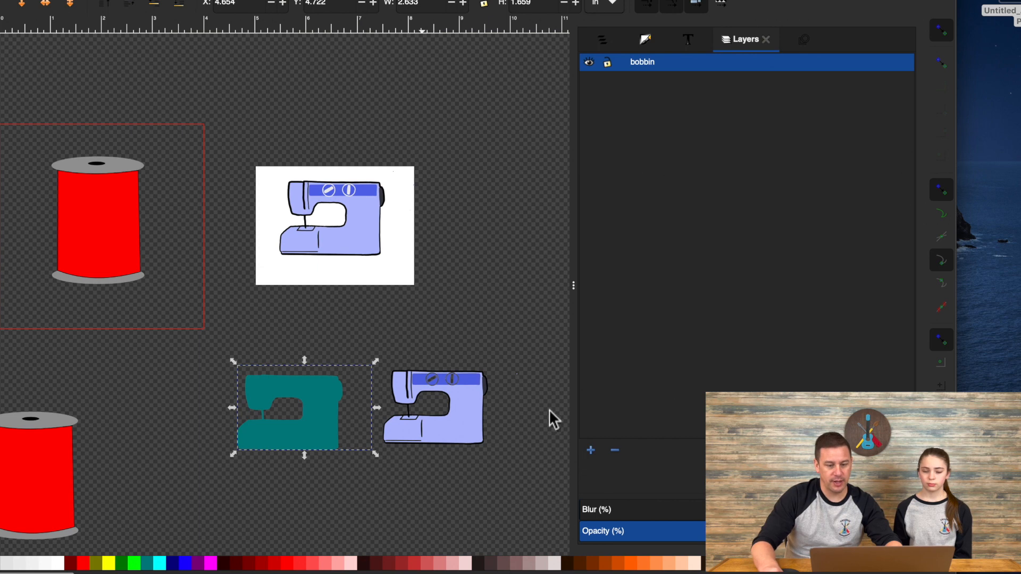
click(591, 452)
text(Sewing Machine)
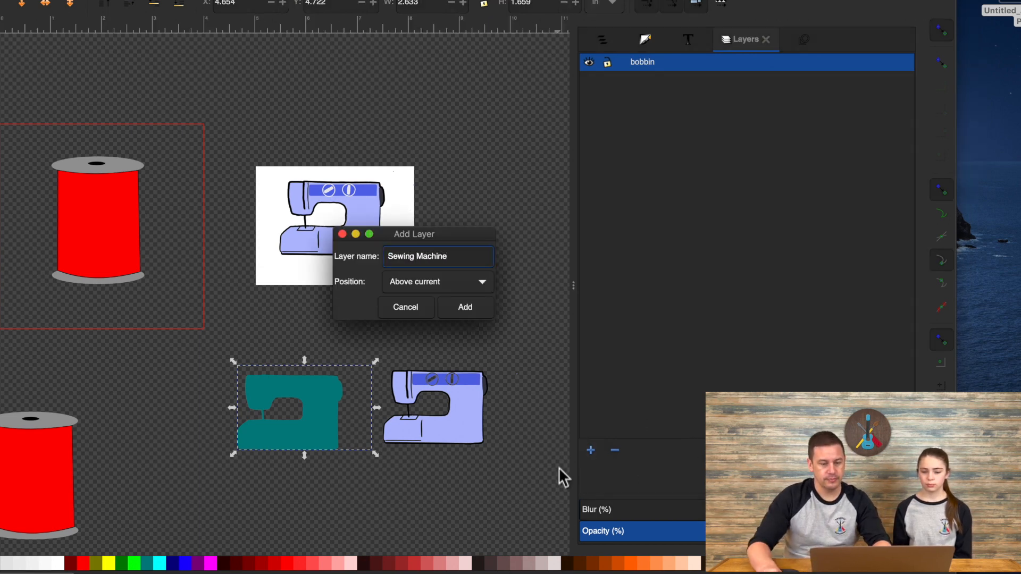
key(Return)
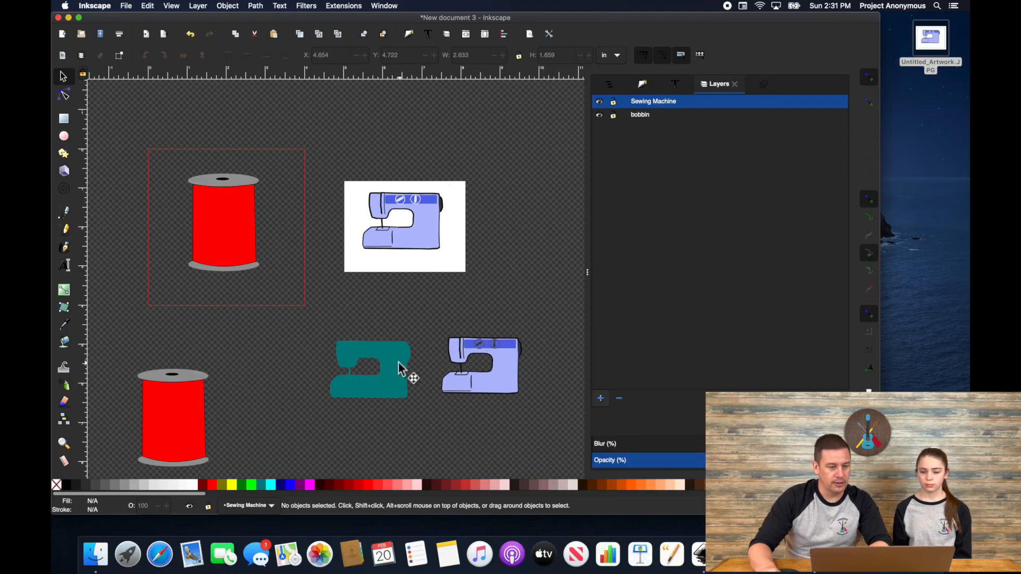
Step: Move the teal silhouette into the Sewing Machine layer and position it over the red spool
click(403, 372)
right_click(400, 366)
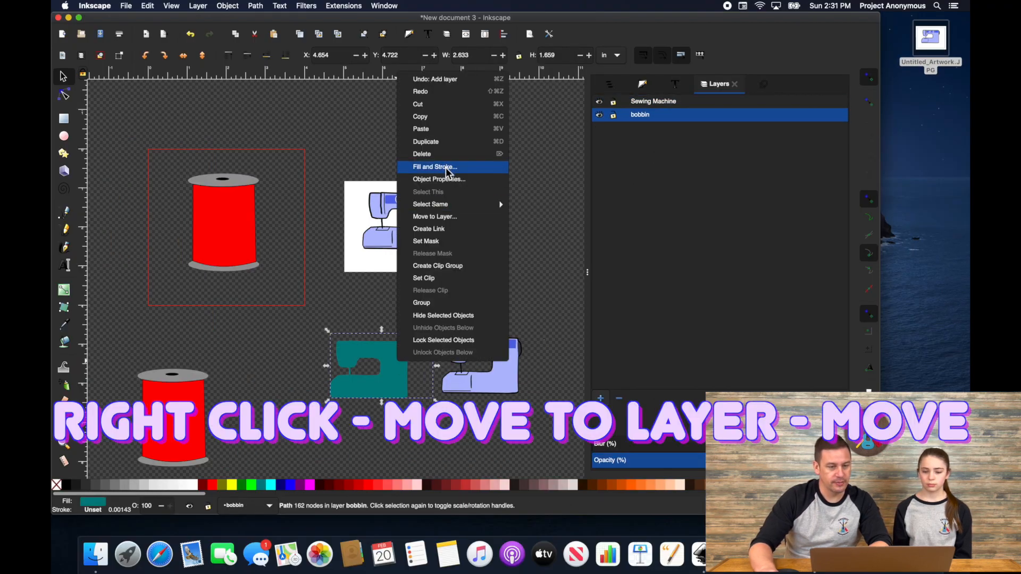
click(445, 218)
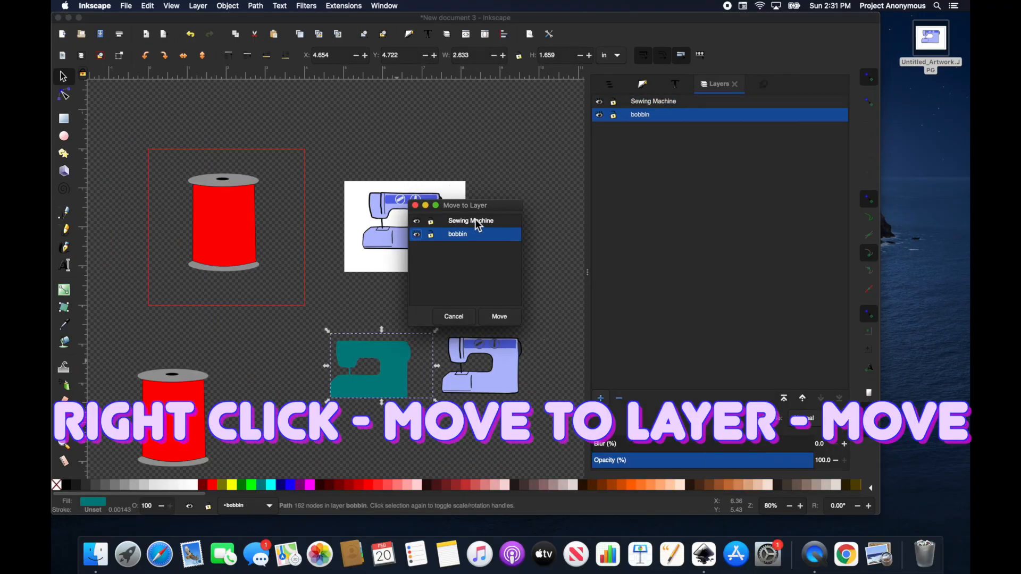
click(474, 219)
click(496, 319)
drag(379, 396, 245, 238)
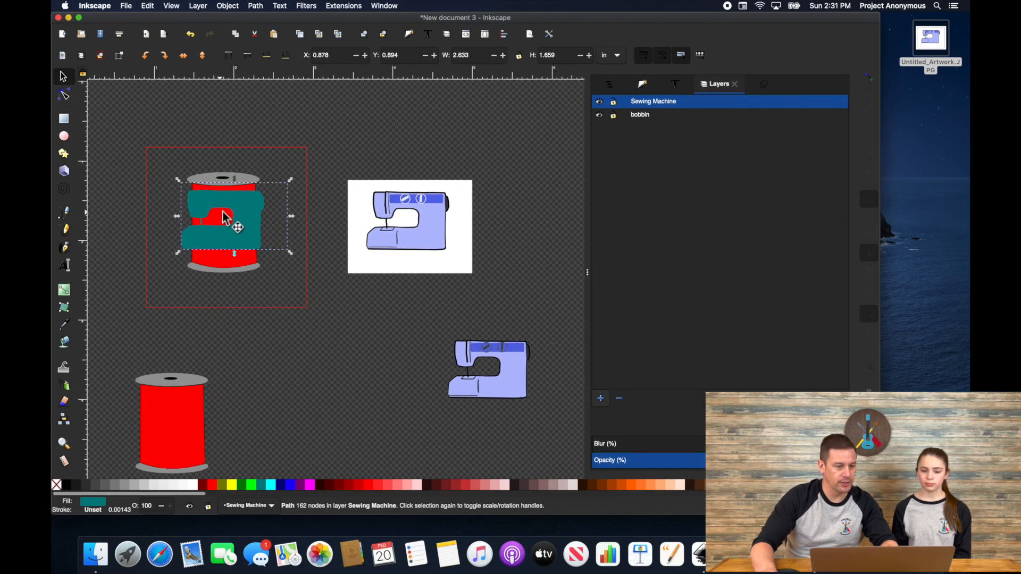
scroll(221, 212, up, 2)
scroll(224, 214, left, 3)
drag(362, 201, 362, 200)
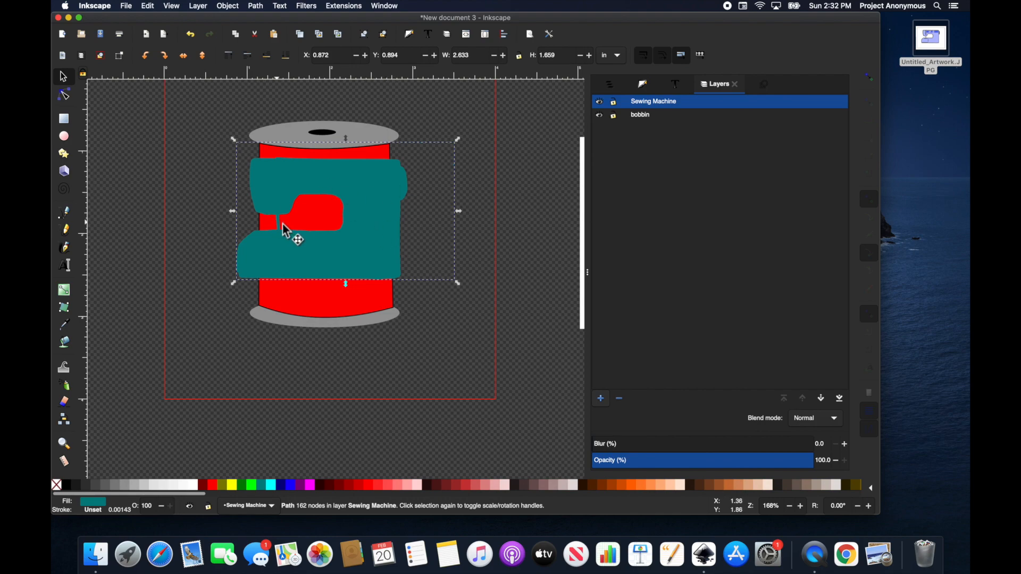
scroll(289, 225, up, 3)
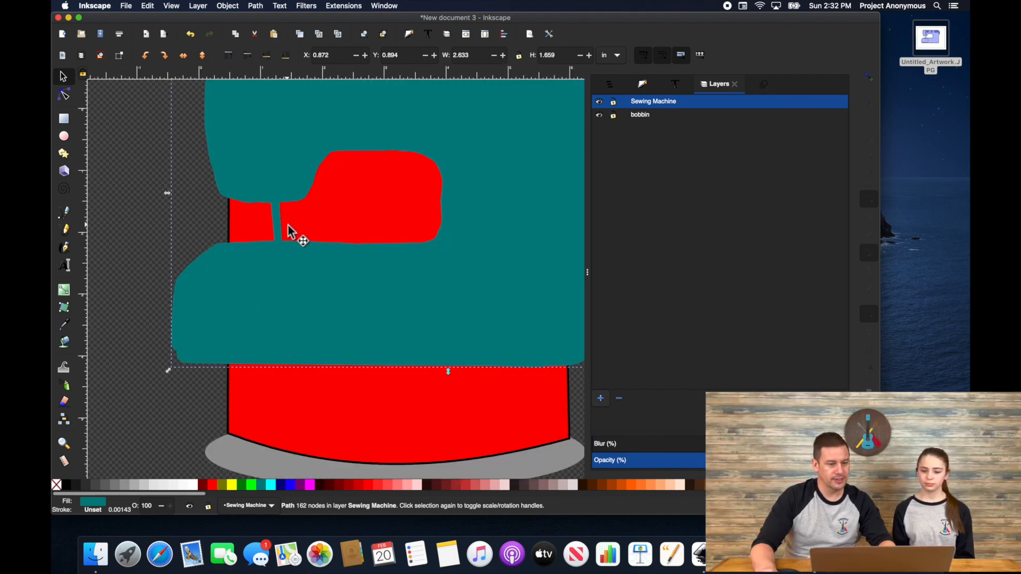
scroll(288, 225, down, 3)
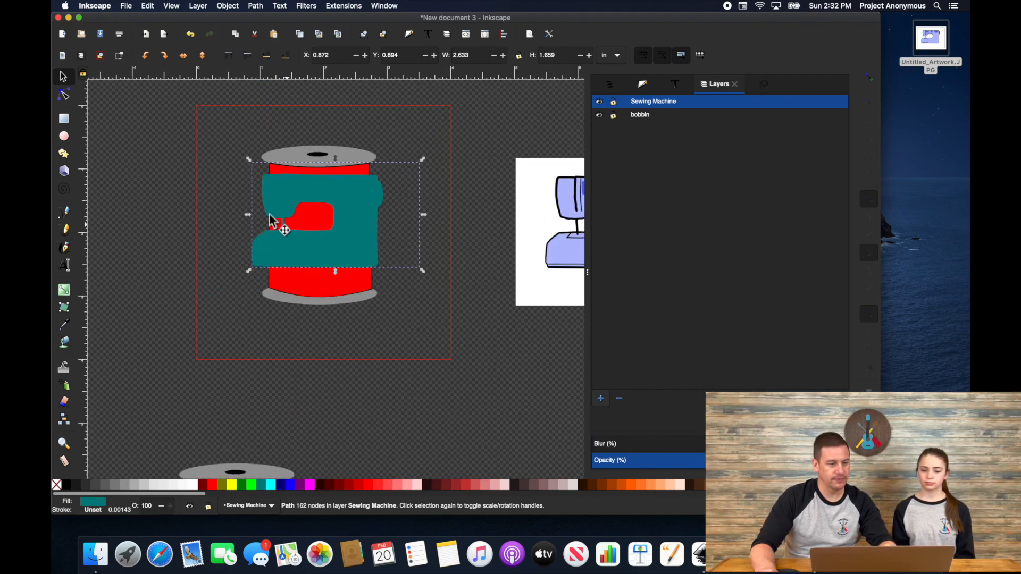
click(66, 213)
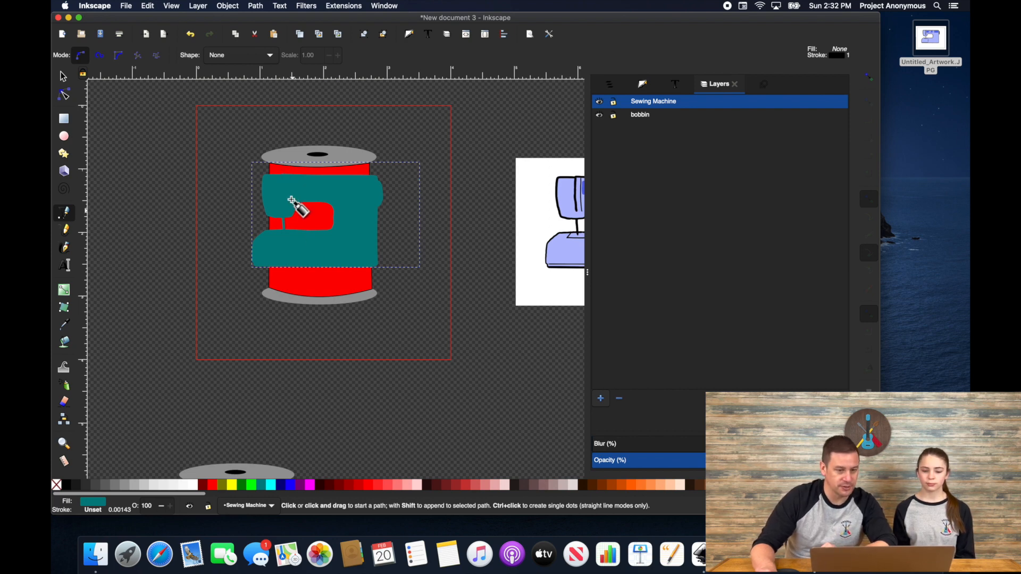
Step: Draw two short vertical needle lines on the machine's arm
click(281, 175)
click(281, 212)
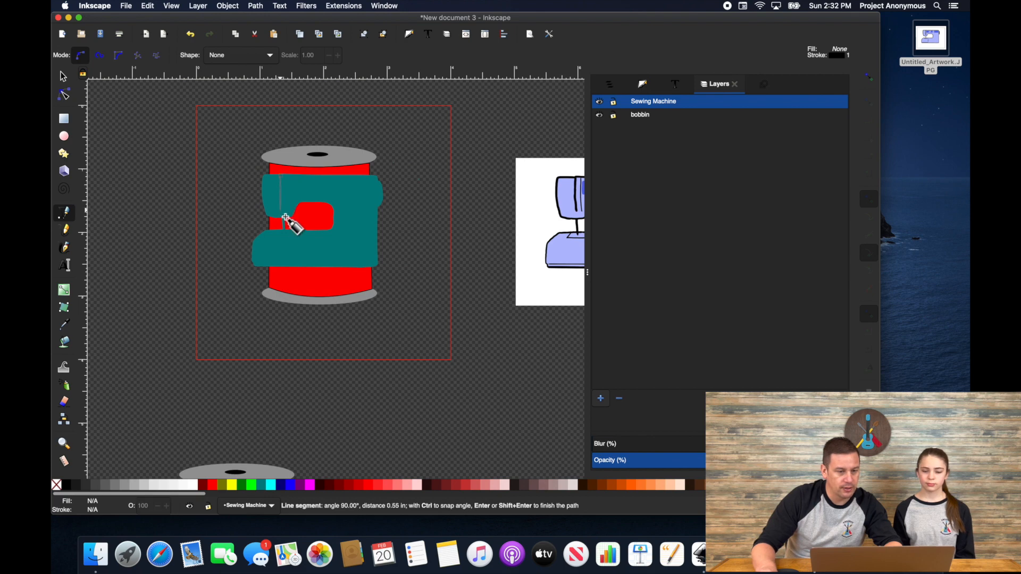
key(Return)
click(285, 174)
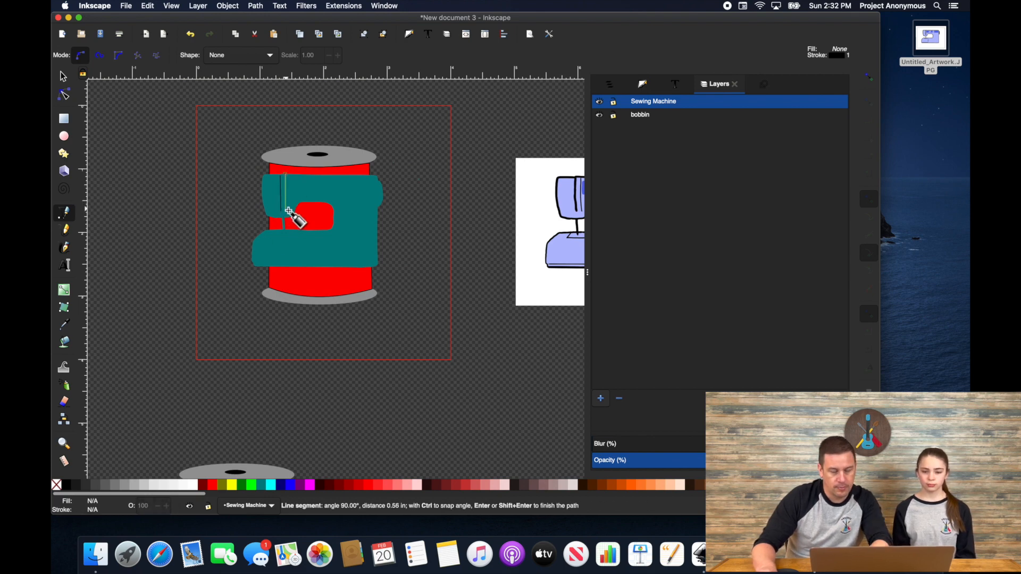
double_click(285, 210)
drag(281, 237, 341, 301)
scroll(342, 300, up, 3)
Step: Draw the presser foot outline below the needle
click(333, 283)
click(322, 296)
click(363, 295)
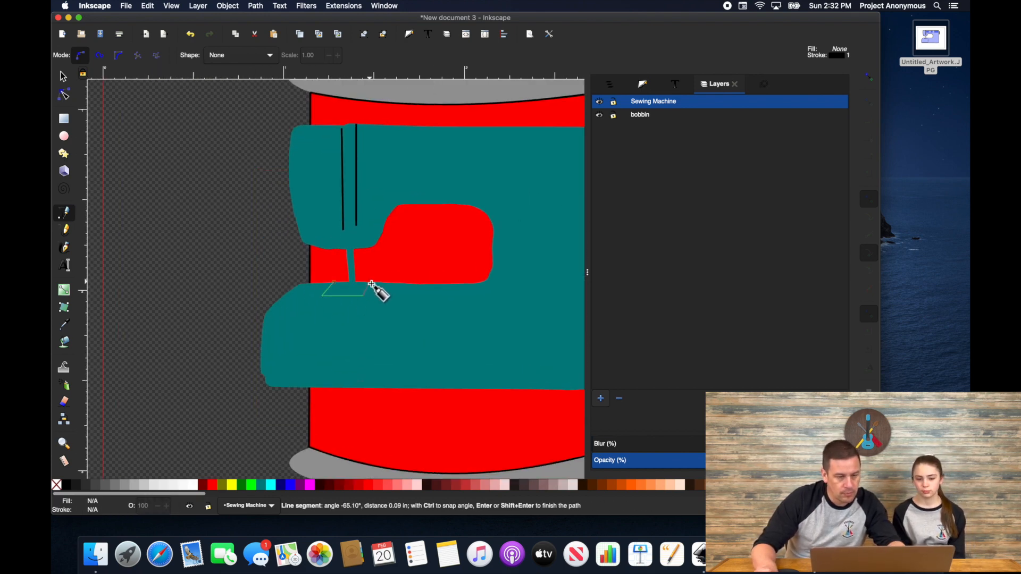
double_click(370, 281)
scroll(469, 293, down, 3)
drag(468, 293, 326, 306)
drag(483, 311, 423, 286)
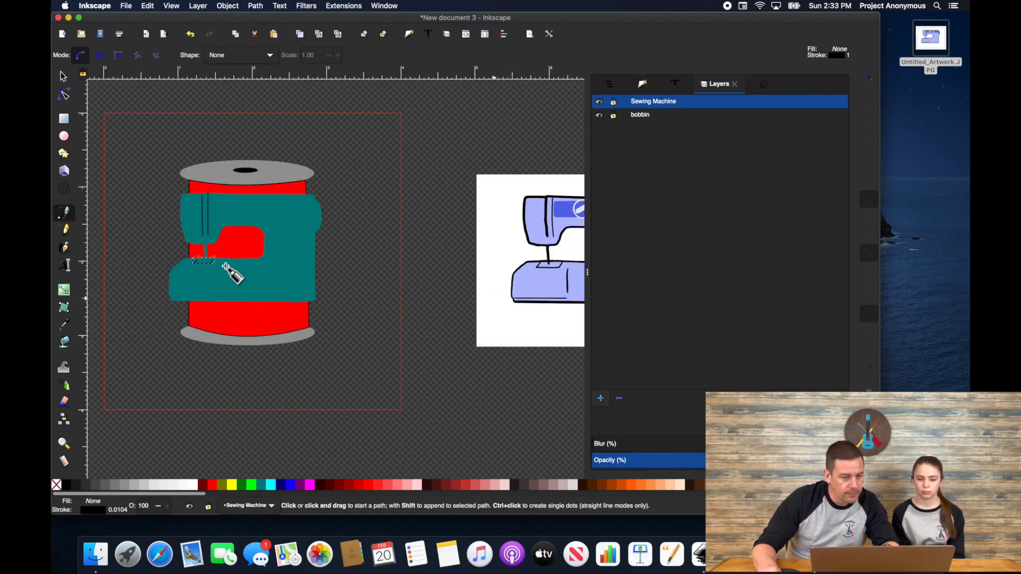
scroll(223, 262, up, 3)
Step: Draw a slanted seam line down the machine's front body
drag(223, 262, 330, 282)
click(339, 277)
click(334, 292)
double_click(333, 335)
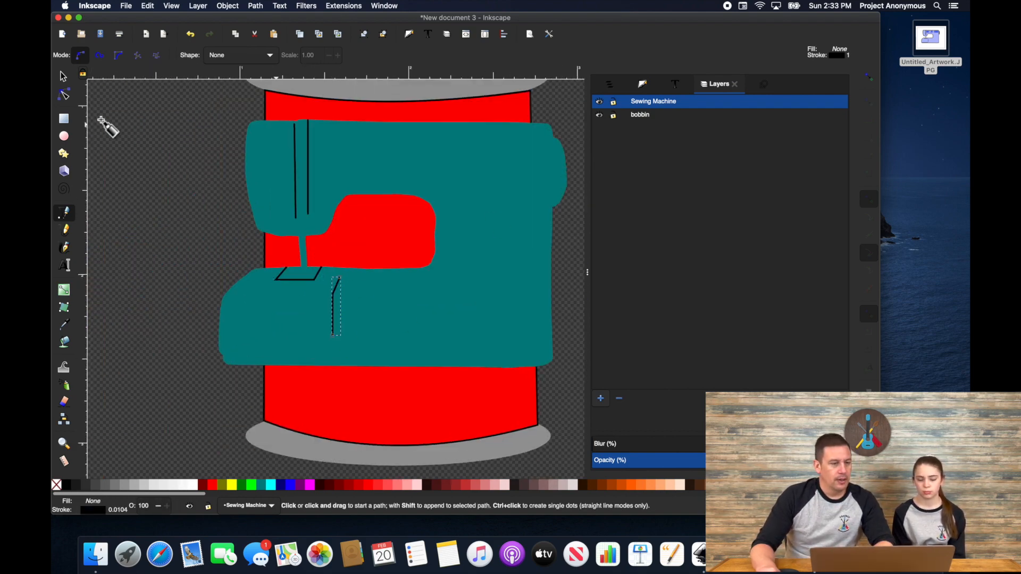
key(r)
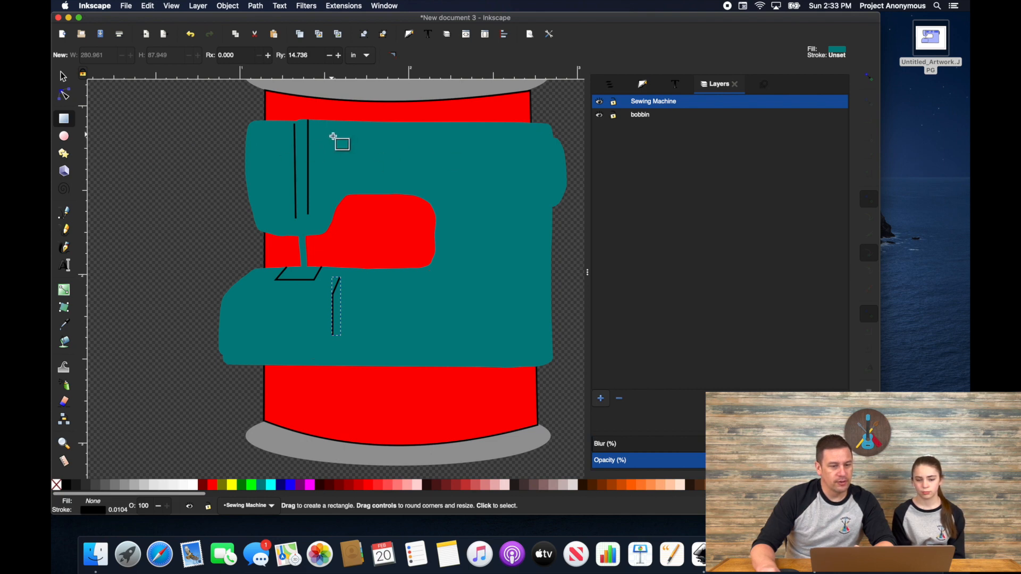
Step: Draw a long blue rectangle bar across the machine's top
drag(331, 135, 519, 154)
click(292, 484)
click(63, 77)
Step: Draw a small circle with no fill and a 0.020 in white outline
click(64, 136)
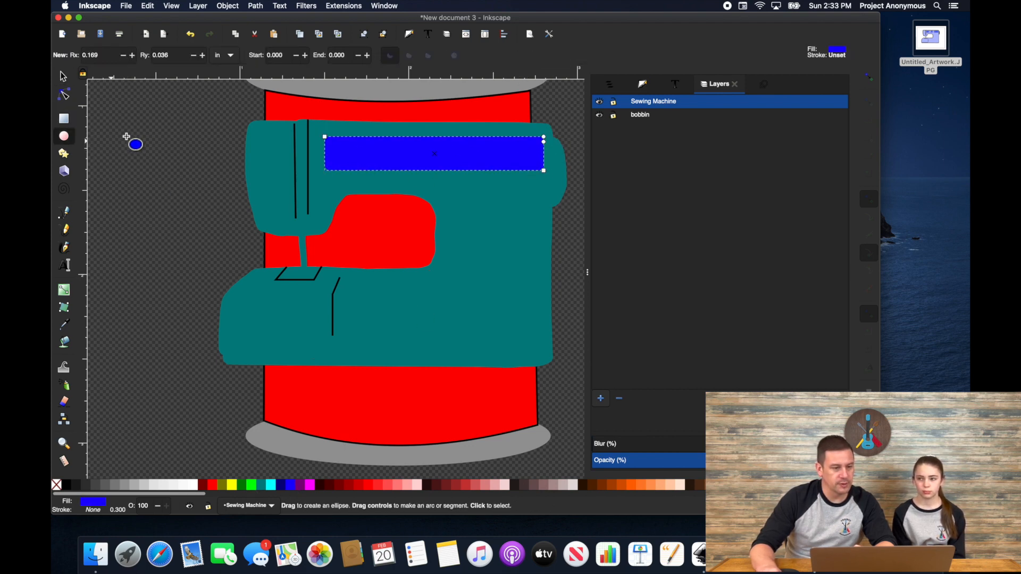
drag(127, 137, 190, 185)
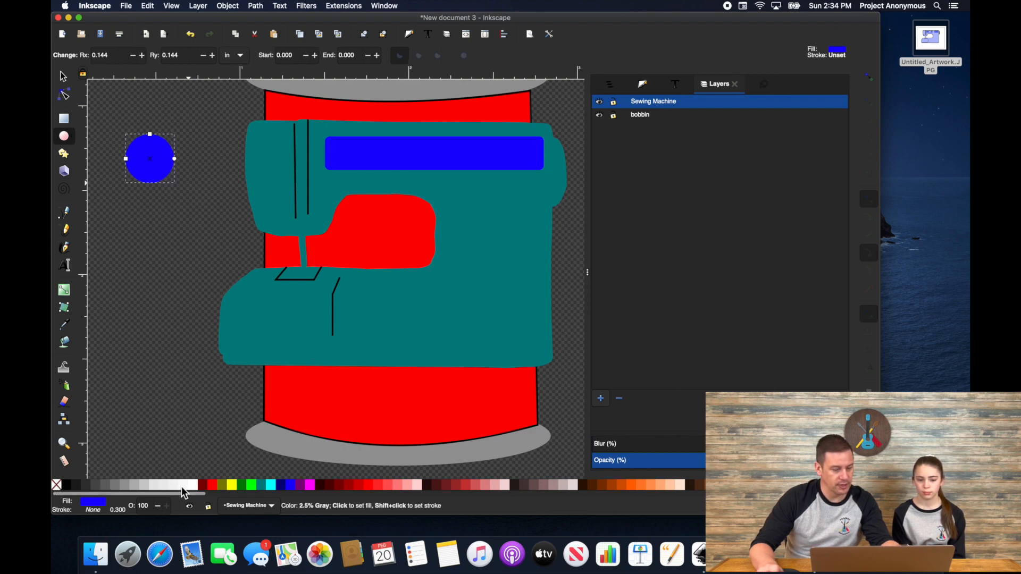
shift+click(192, 485)
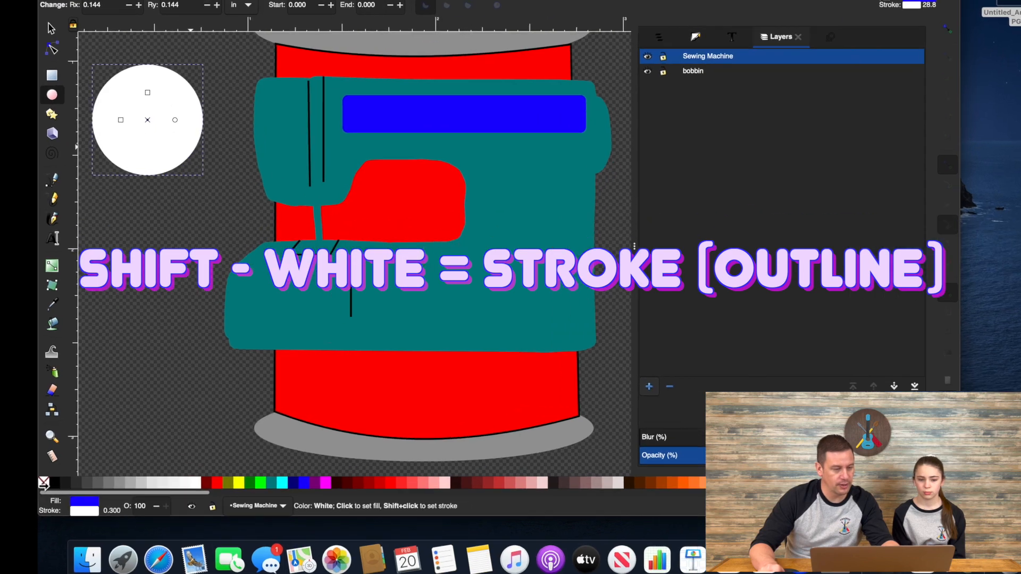
click(43, 484)
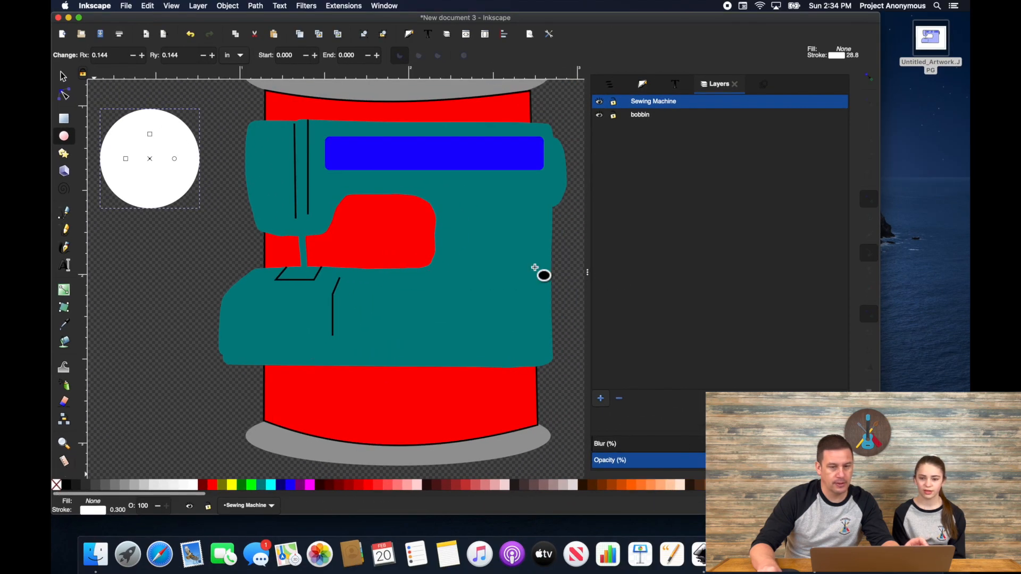
click(644, 84)
click(744, 106)
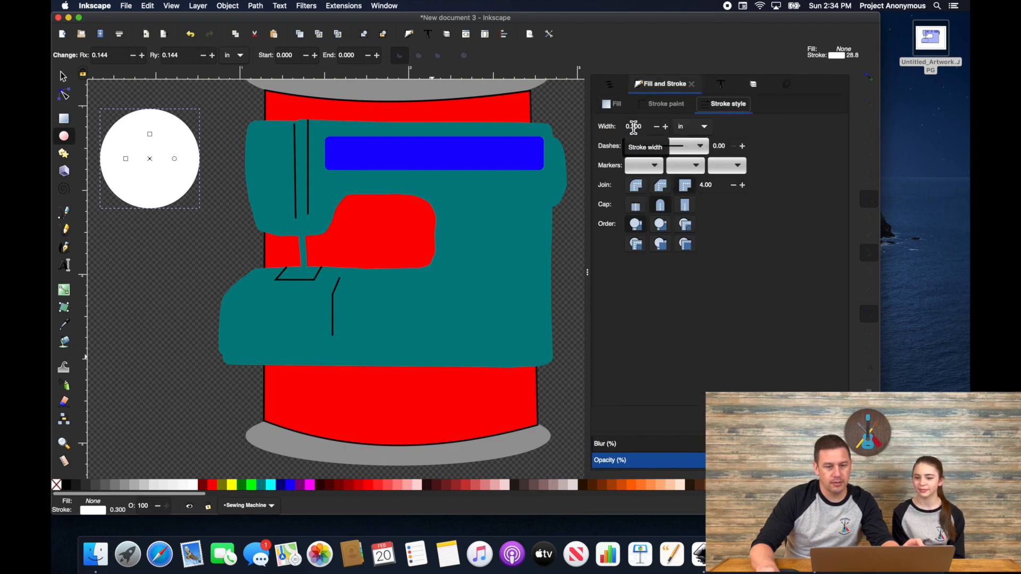
key(Return)
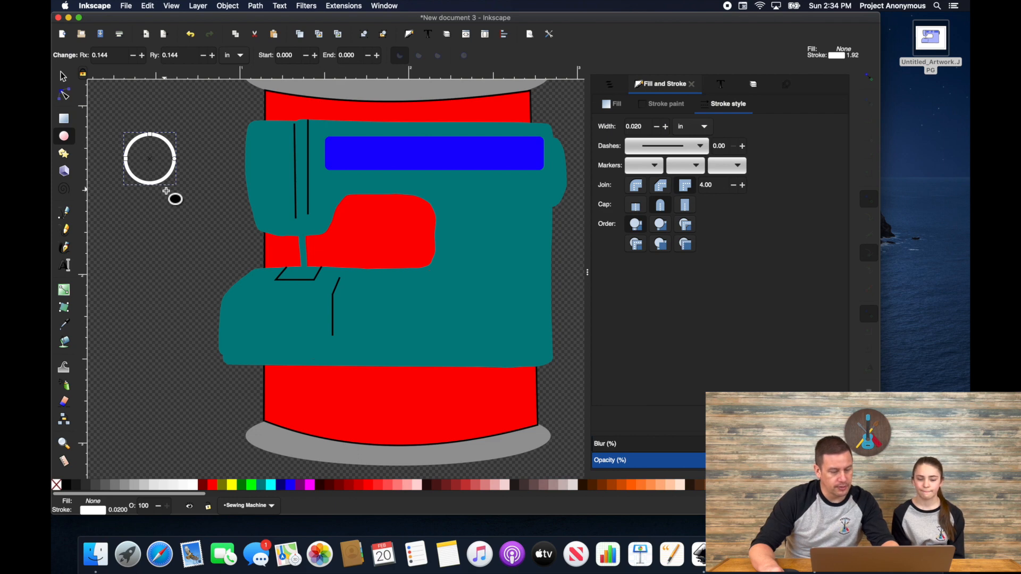
Step: Convert the circle to a path and paste a copy over the blue bar
click(256, 6)
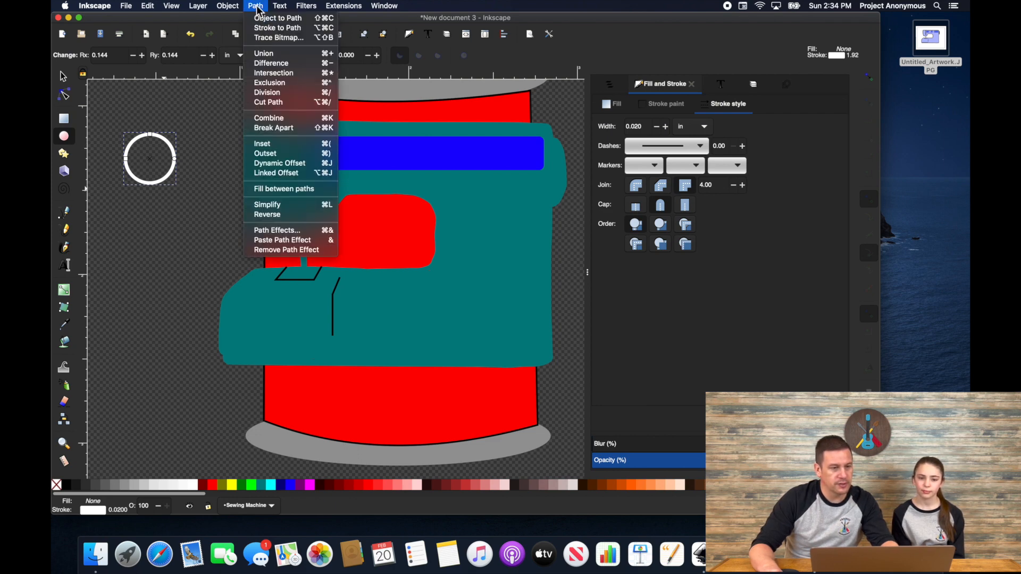
click(256, 21)
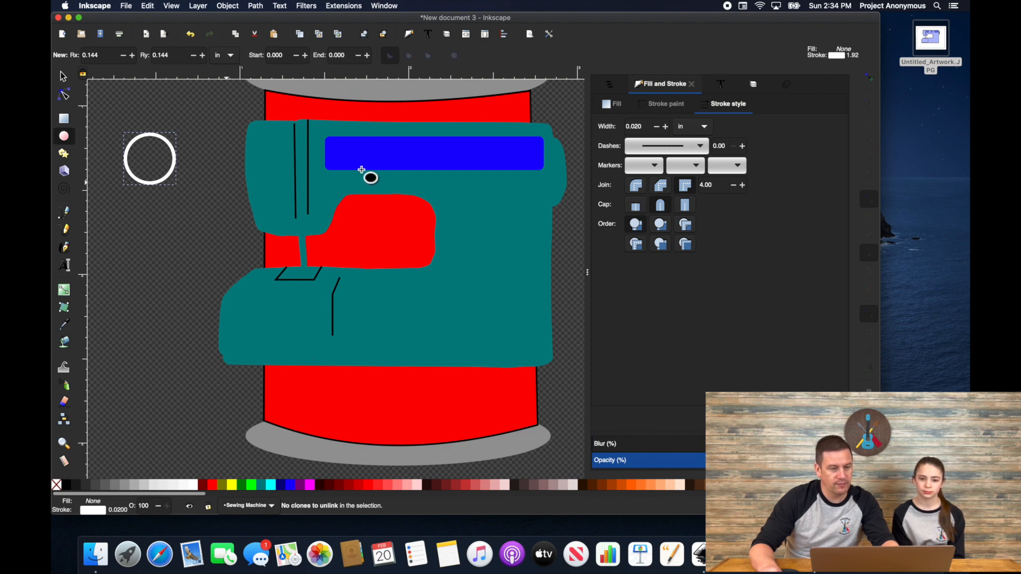
key(super+v)
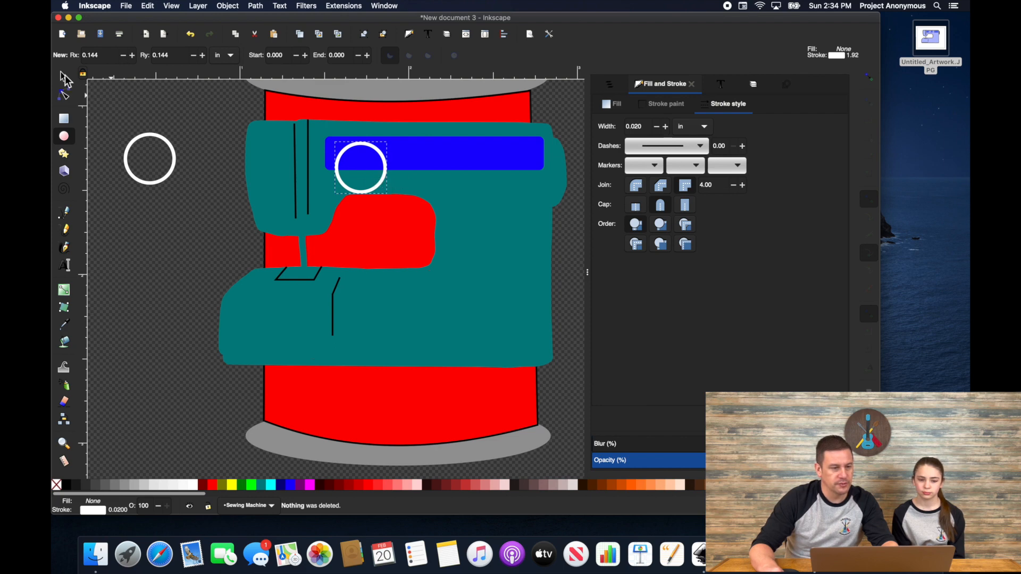
Step: Move both white circles side by side onto the blue bar
key(s)
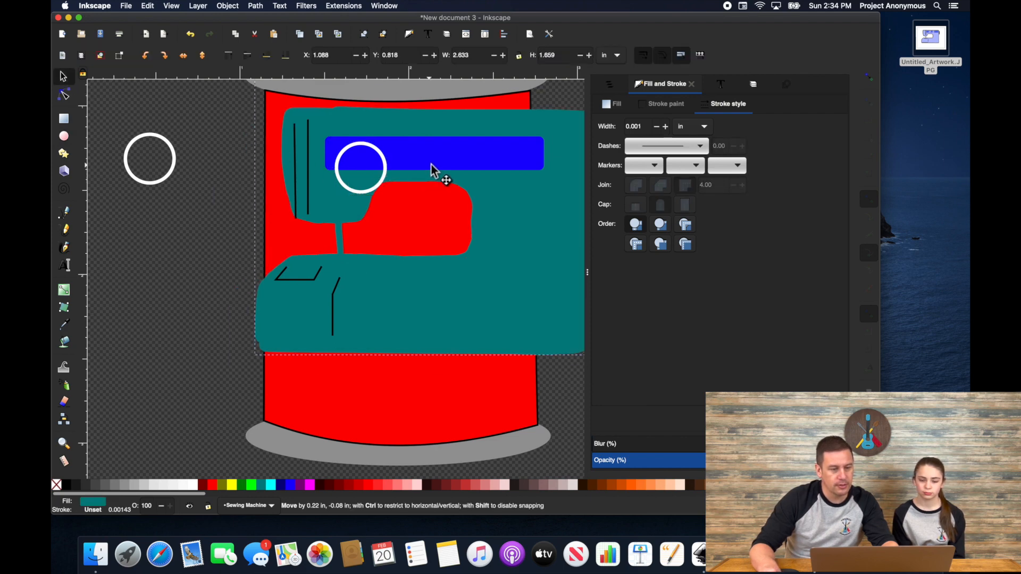
click(391, 183)
drag(387, 175, 411, 154)
click(175, 173)
drag(314, 172, 364, 172)
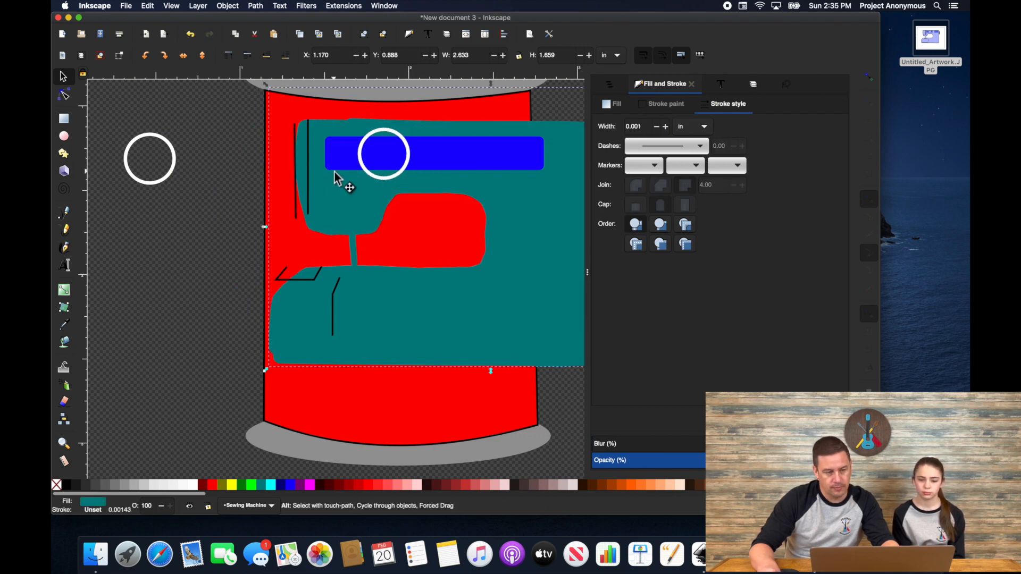
key(super+z)
drag(177, 175, 447, 170)
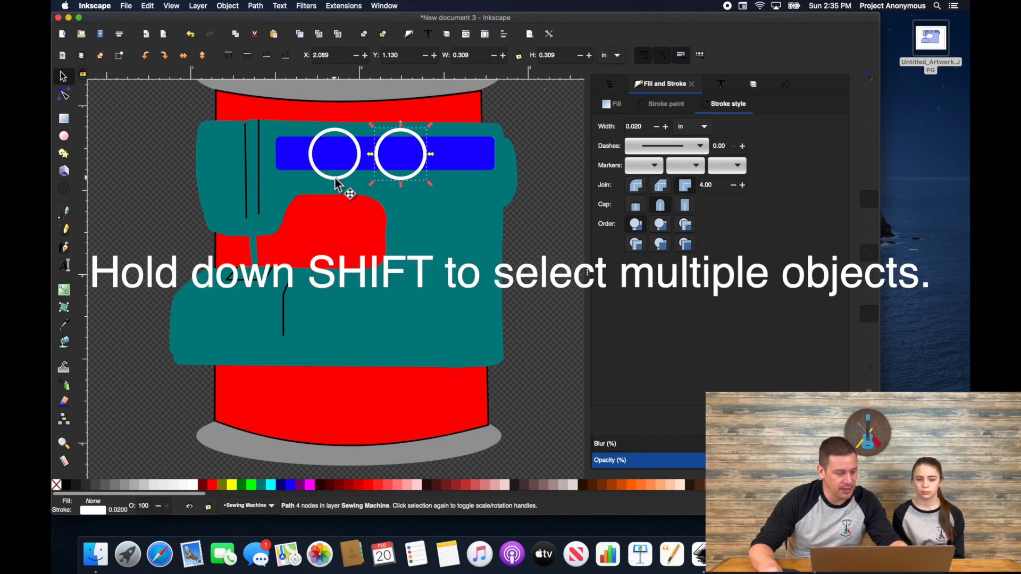
Step: Give the circles, two needle lines and trapezoid a fine dotted dash pattern
key(shift)
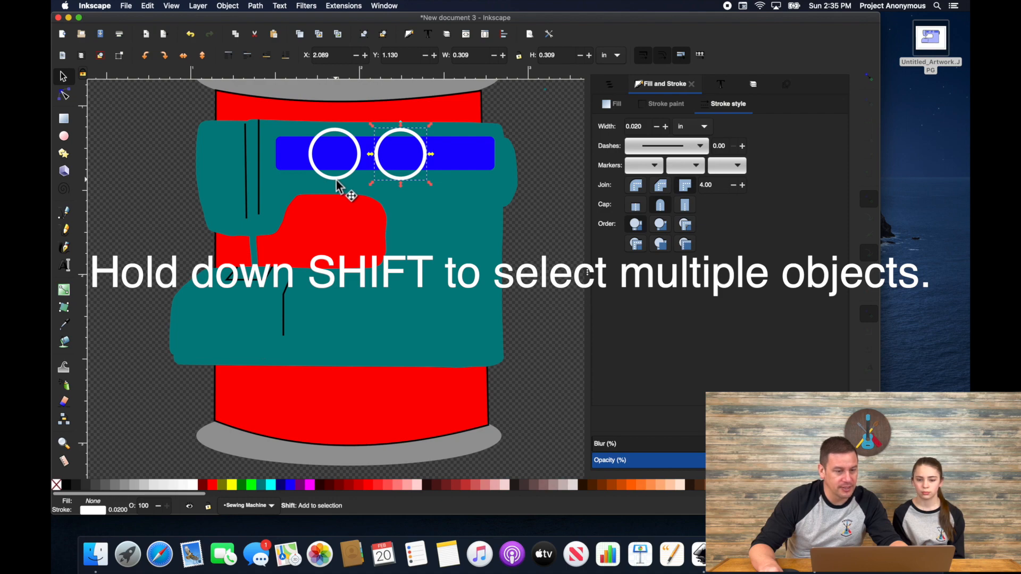
shift+click(336, 180)
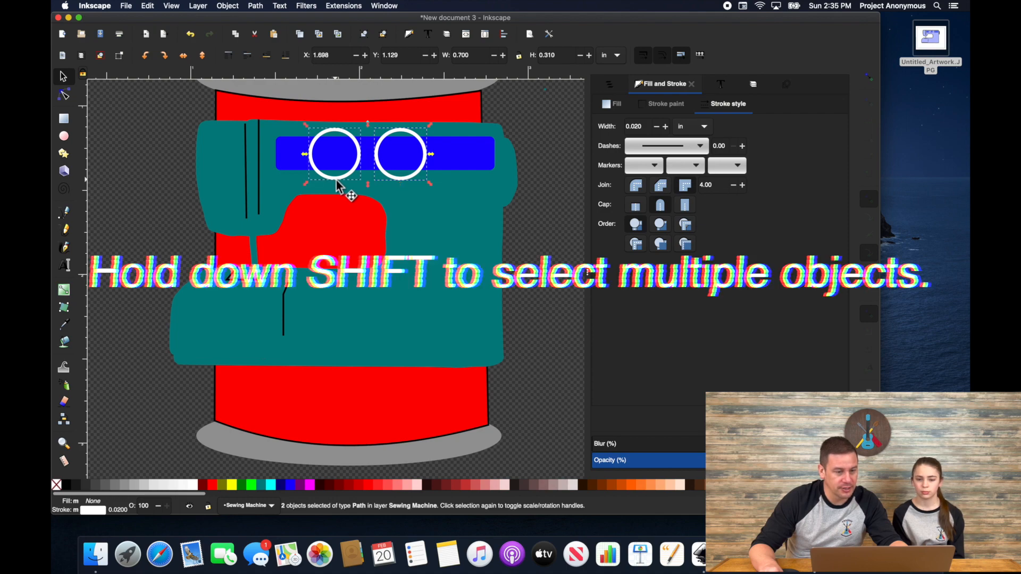
shift+click(246, 177)
shift+click(259, 184)
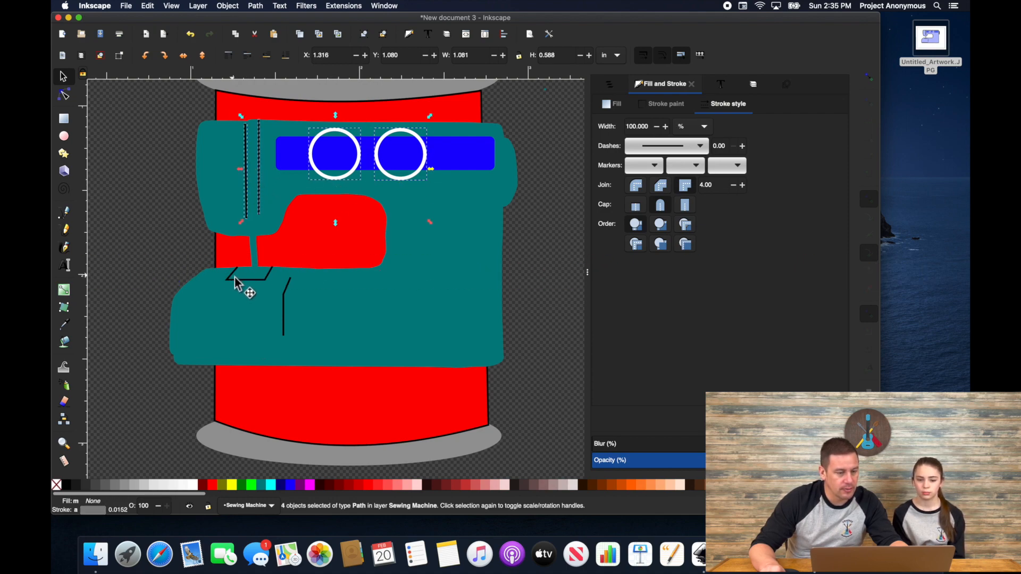
shift+click(235, 278)
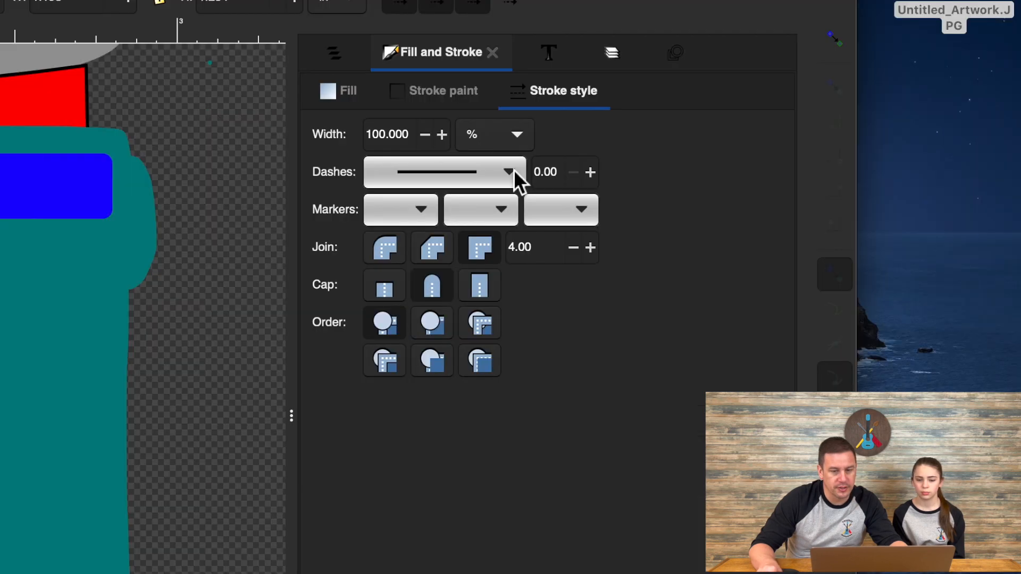
click(697, 147)
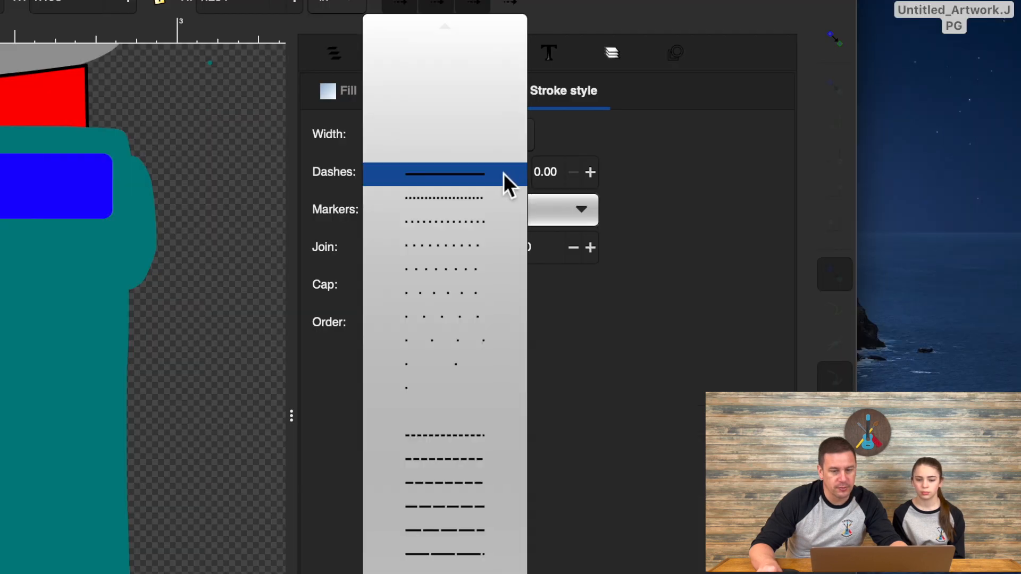
click(420, 203)
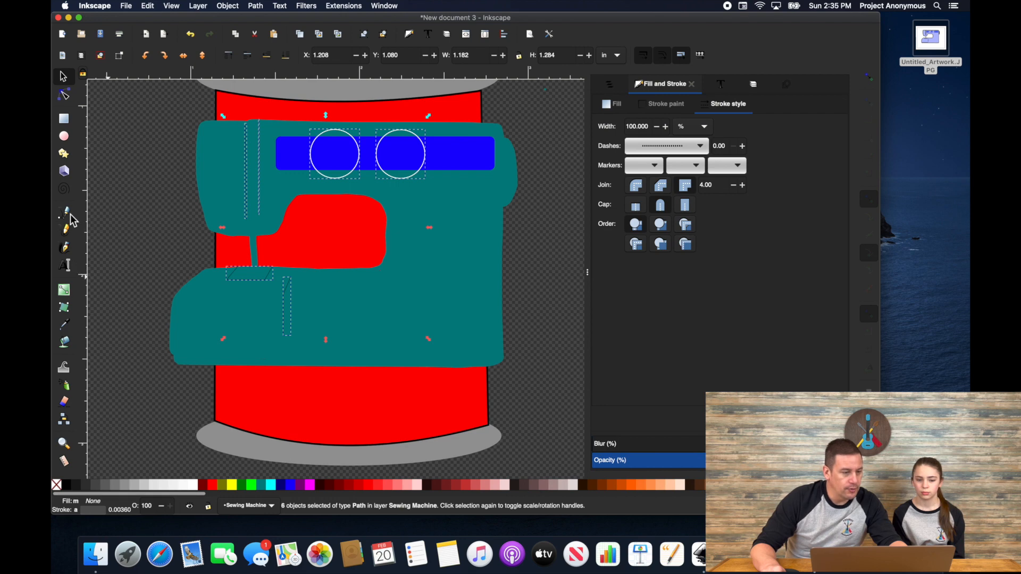
Step: Draw a vertical line inside the left circle
key(b)
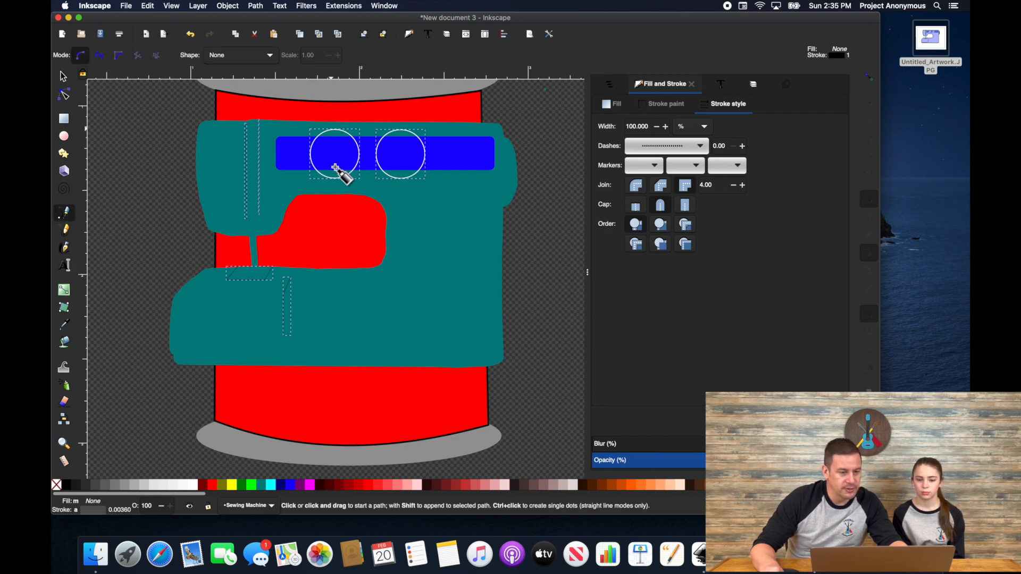
click(335, 171)
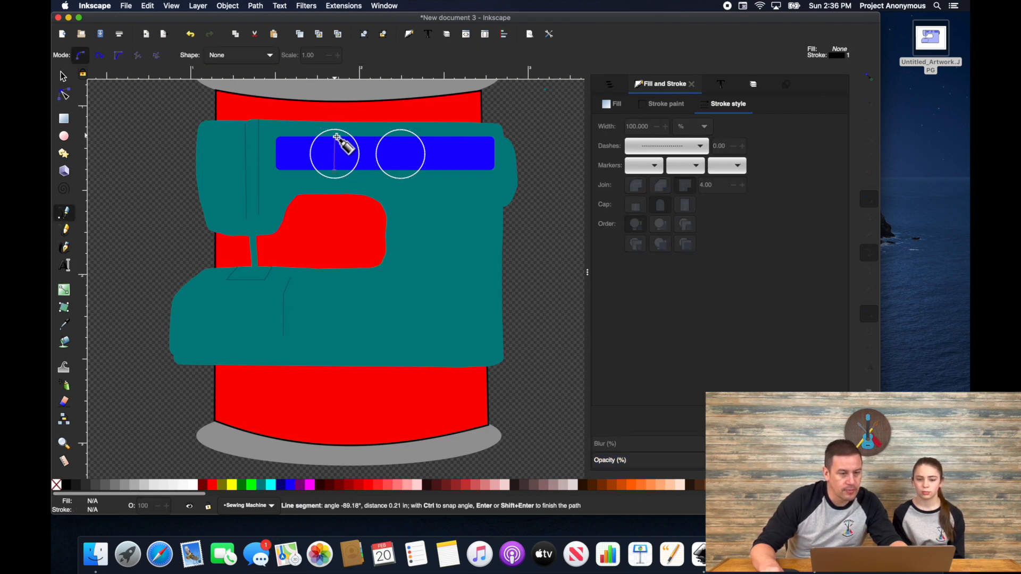
double_click(334, 135)
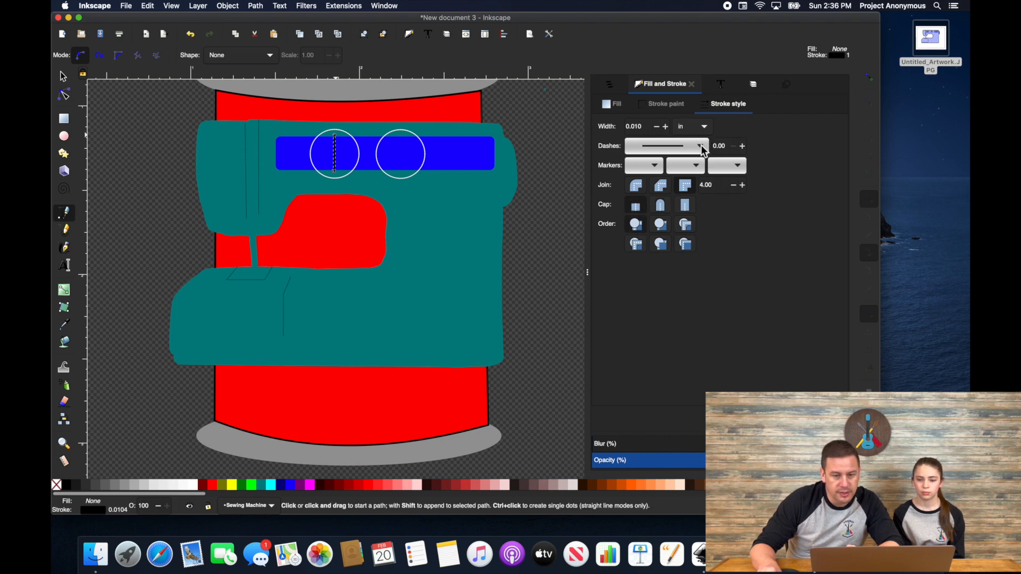
Step: Give the line a white stroke 0.095 in wide
double_click(641, 127)
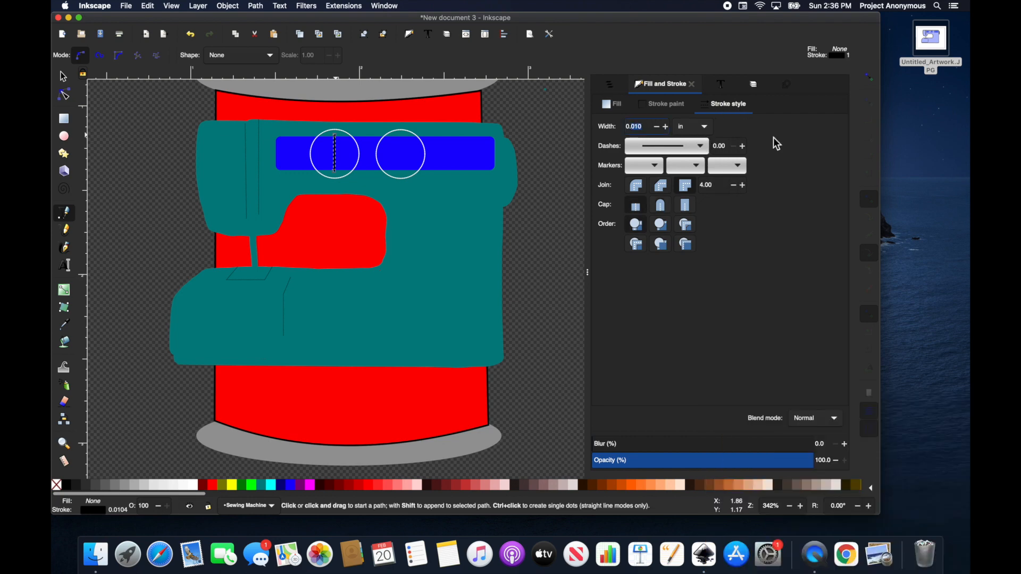
text(2)
key(Return)
double_click(639, 127)
text(1)
key(Return)
double_click(645, 127)
text(095)
key(Return)
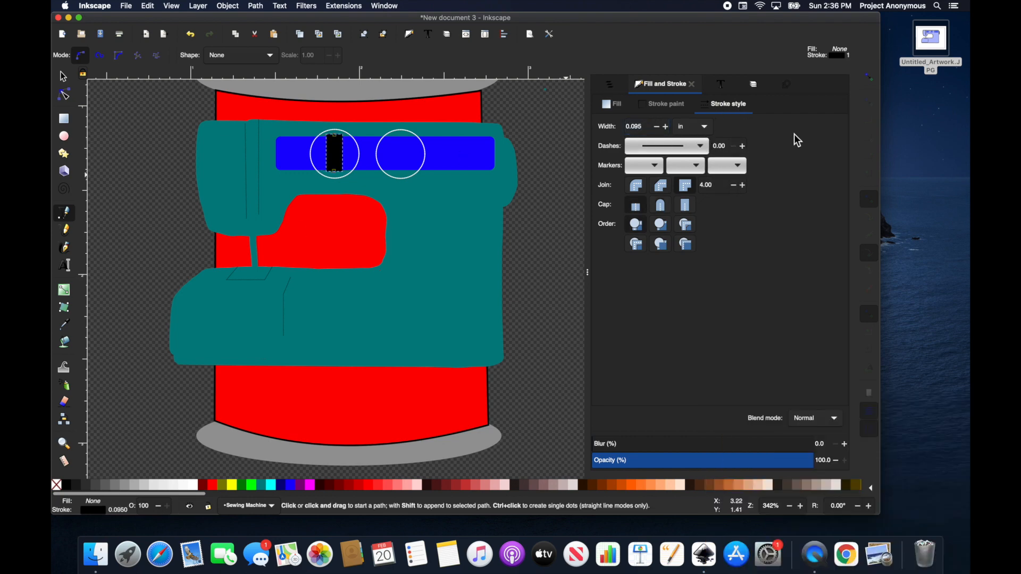
shift+click(194, 488)
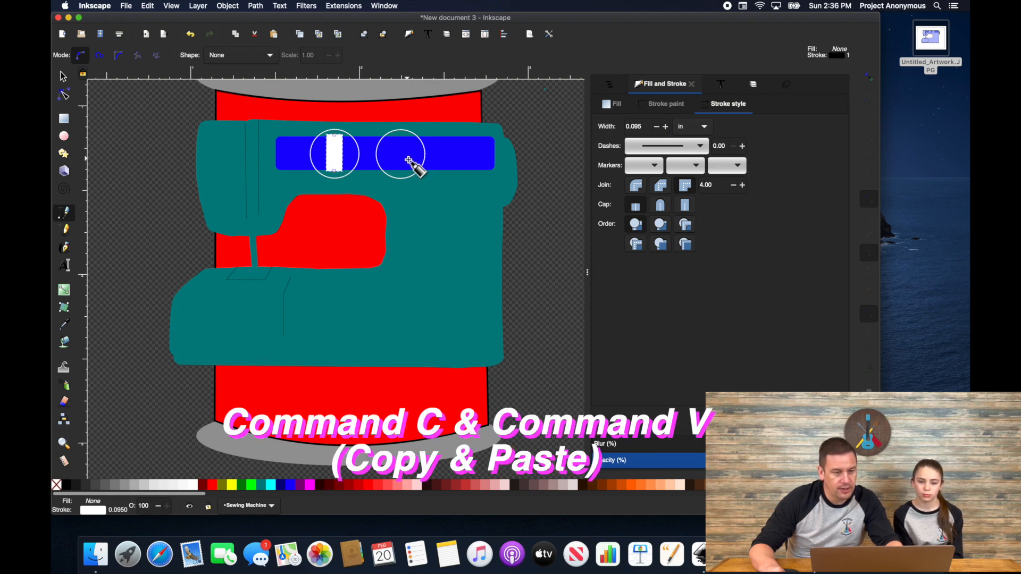
Step: Paste a copy of the white bar into the right circle and rotate it about 60 degrees
key(super+v)
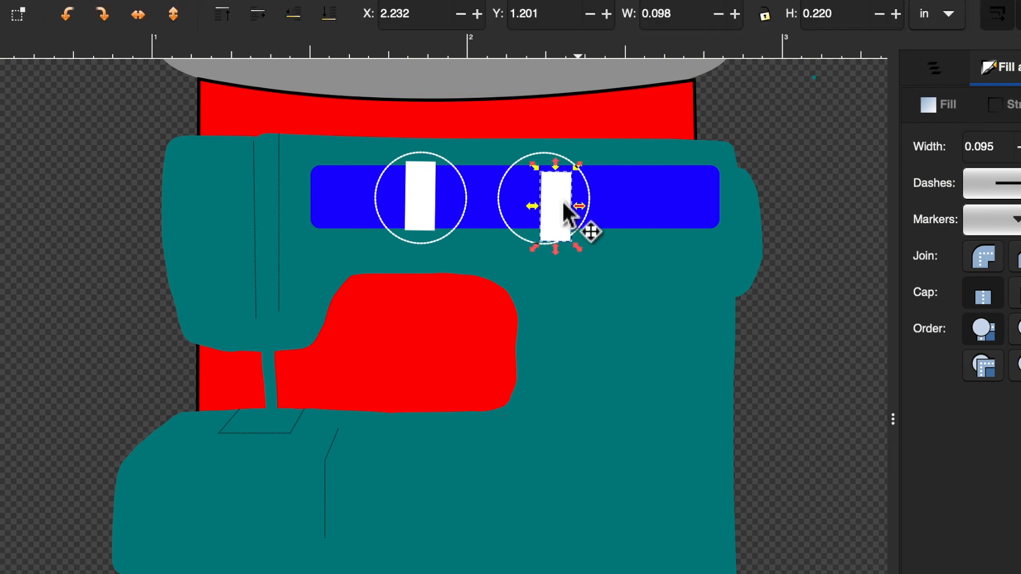
click(563, 205)
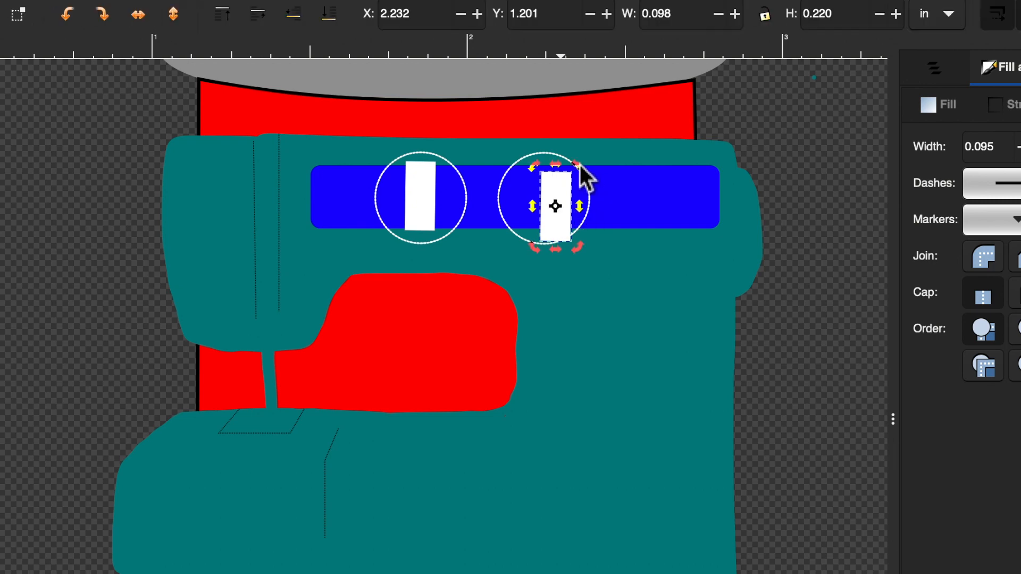
drag(579, 166, 541, 190)
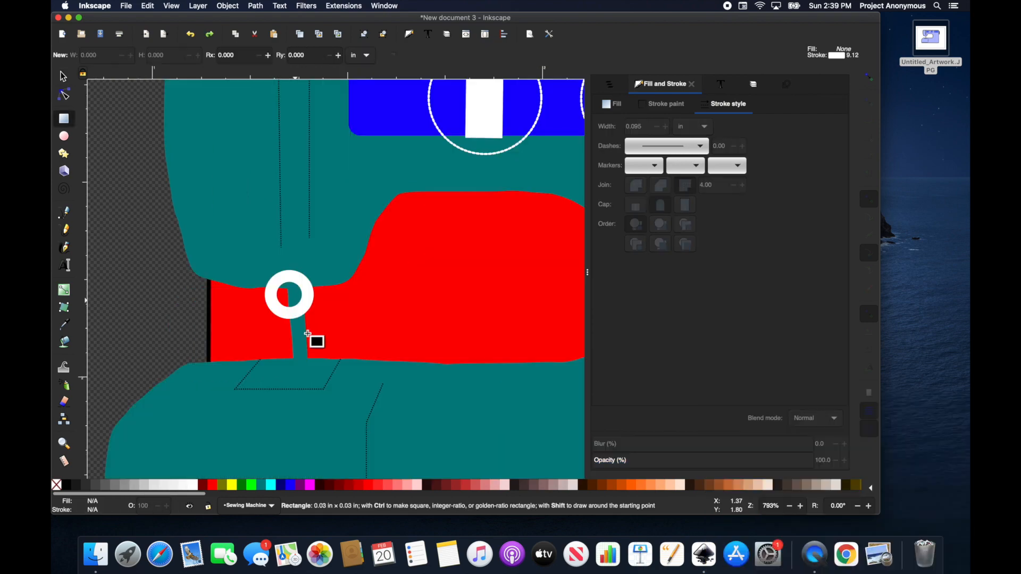
Step: Fill the new rectangle black, stretch it downward, and convert it to a path
click(67, 486)
key(s)
mouse_move(296, 350)
mouse_down()
mouse_move(296, 377)
mouse_move(313, 328)
mouse_move(263, 365)
mouse_move(330, 365)
mouse_up()
click(256, 6)
click(275, 24)
Step: Taper the needle by pulling its bottom nodes inward with the Node tool
key(n)
scroll(293, 372, up, 3)
scroll(263, 366, up, 3)
key(super+z)
drag(265, 362, 333, 375)
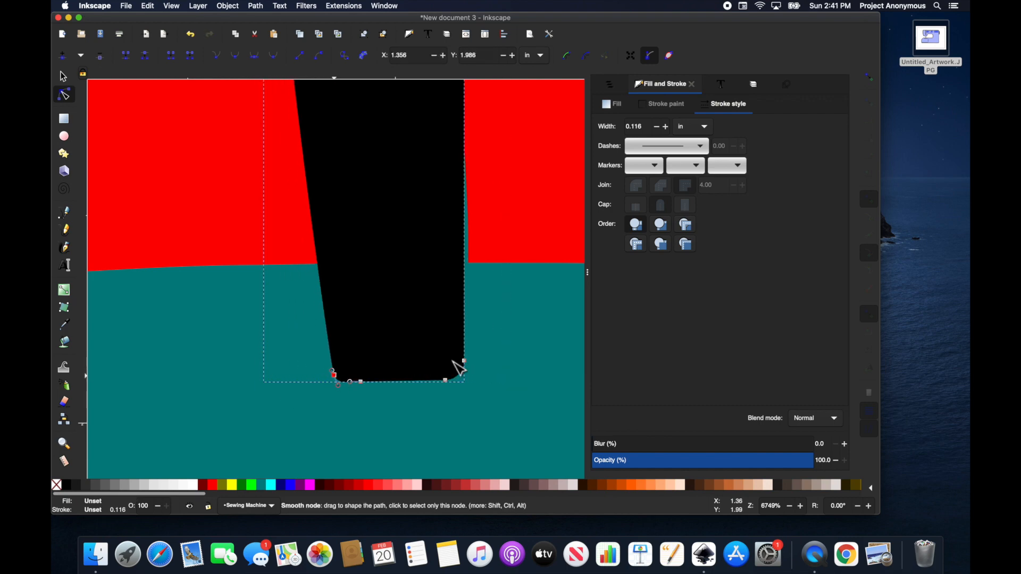
drag(462, 361, 472, 364)
Step: Start a grey rectangle of about 1.87 × 0.39 in across the lower spool
scroll(478, 399, down, 2)
key(s)
scroll(460, 439, down, 6)
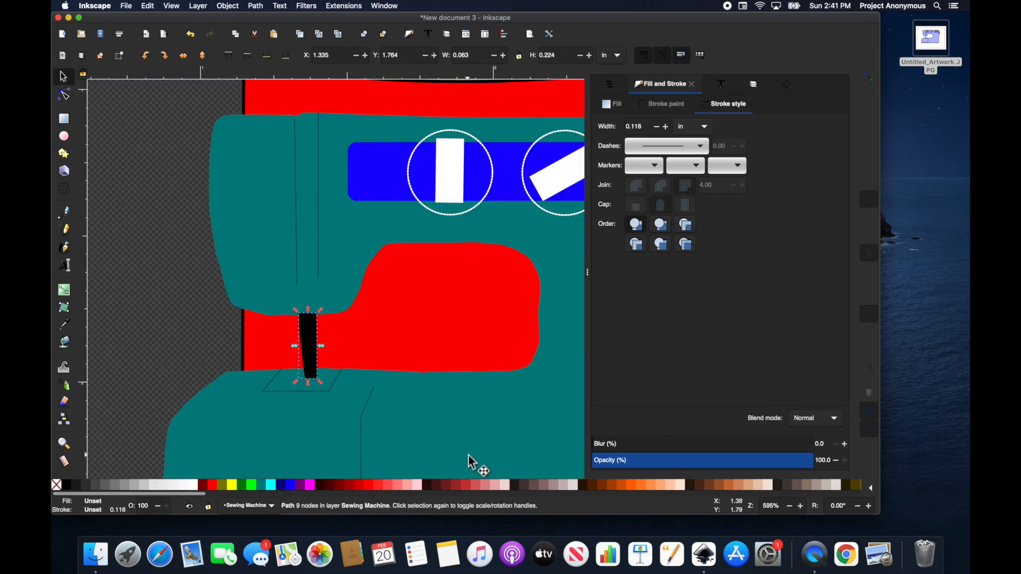
scroll(558, 392, down, 2)
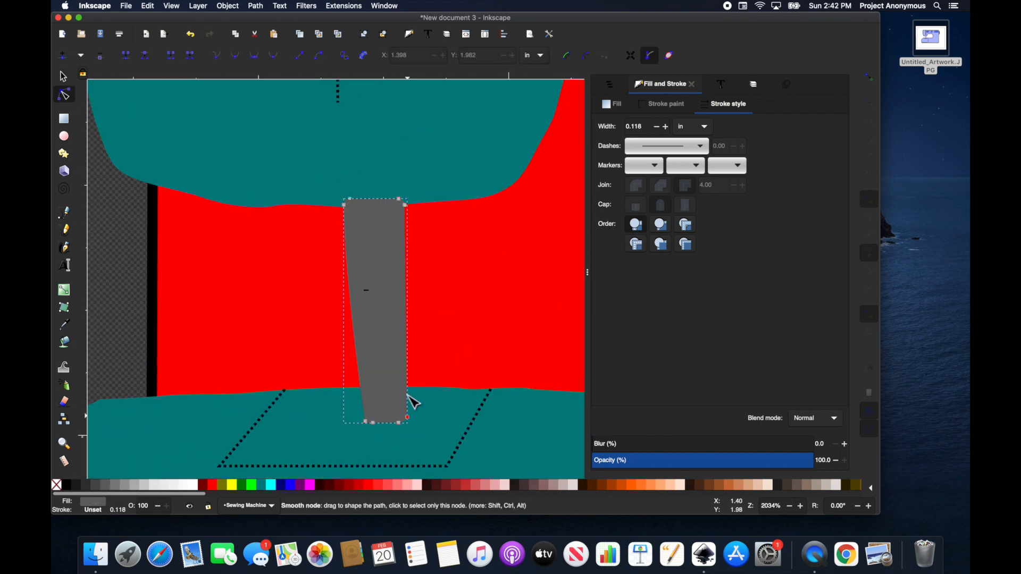
scroll(320, 356, down, 5)
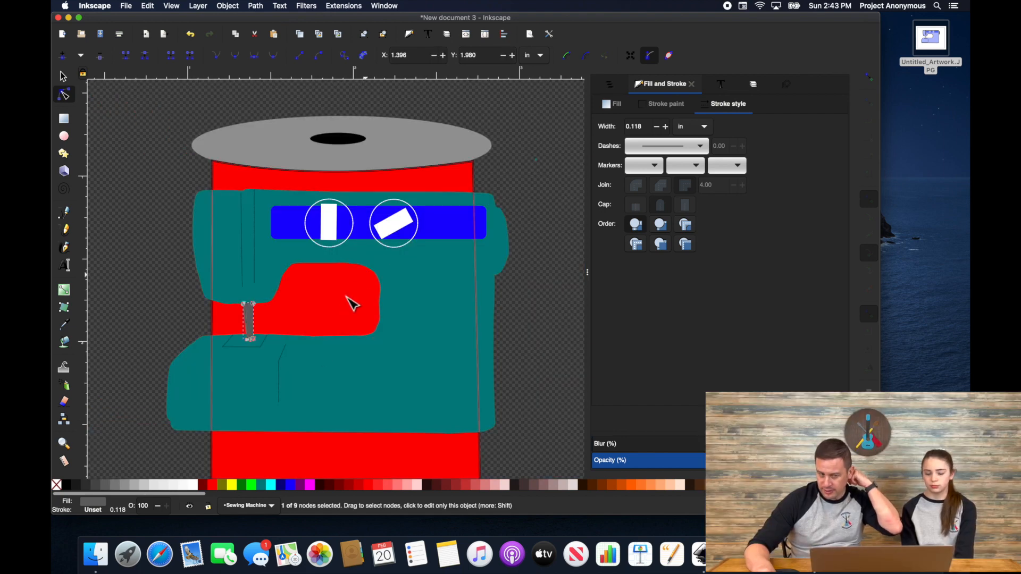
scroll(376, 355, down, 3)
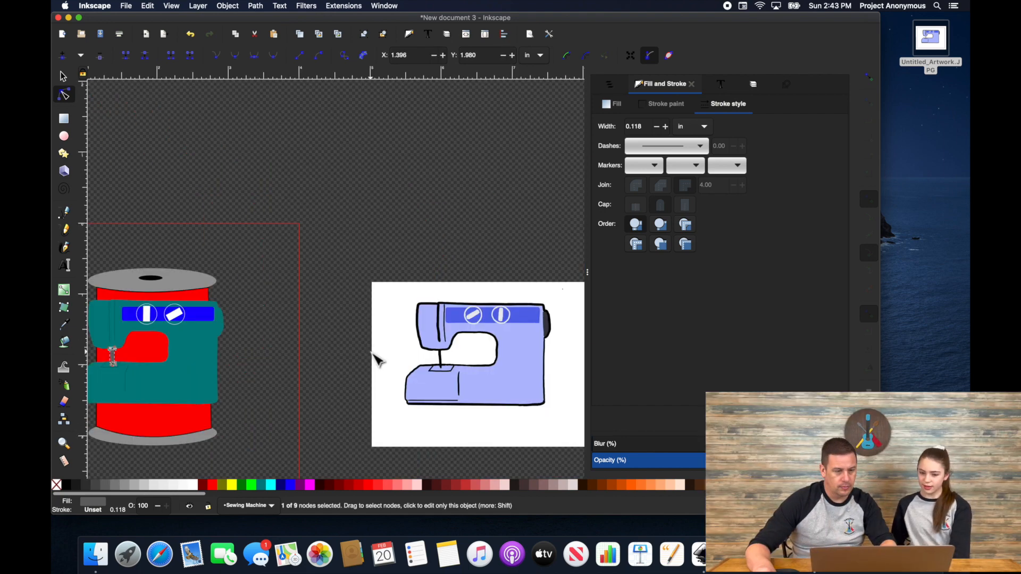
scroll(372, 352, left, 8)
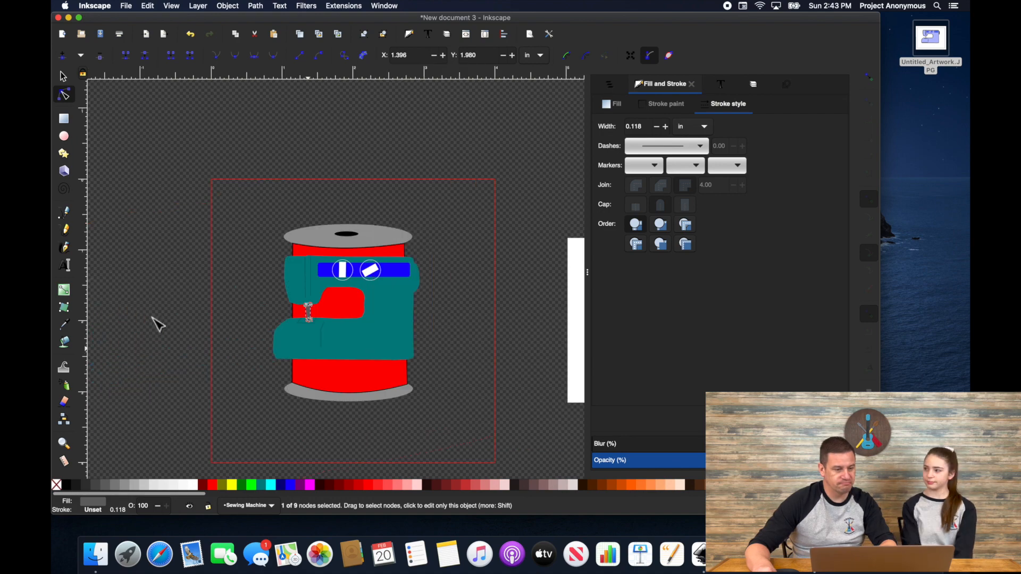
click(65, 121)
mouse_move(282, 352)
mouse_down()
mouse_move(326, 383)
mouse_move(414, 380)
mouse_up()
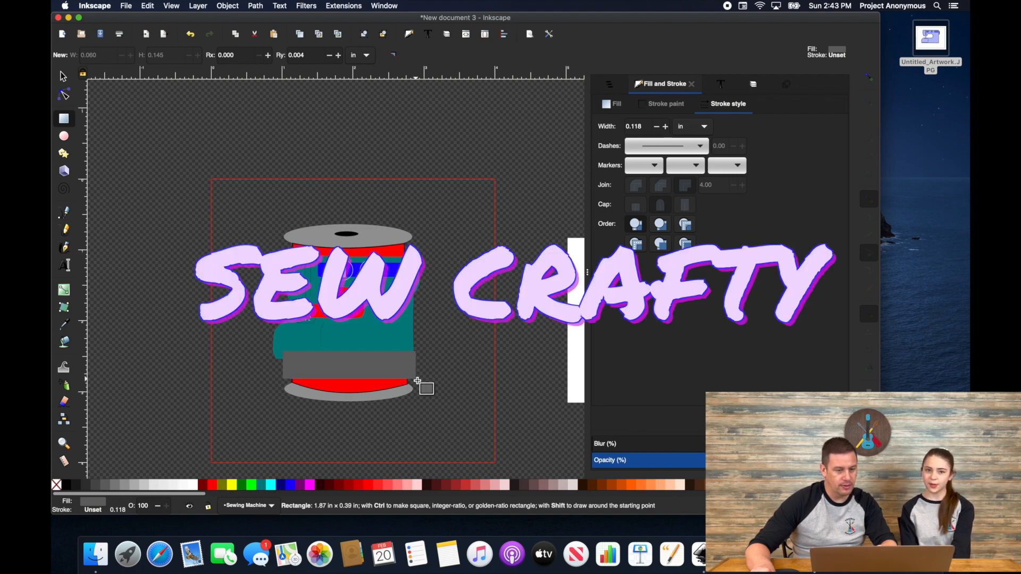
Step: Finish the 1.87 × 0.39 in grey rectangle and round its corners
drag(417, 381, 416, 380)
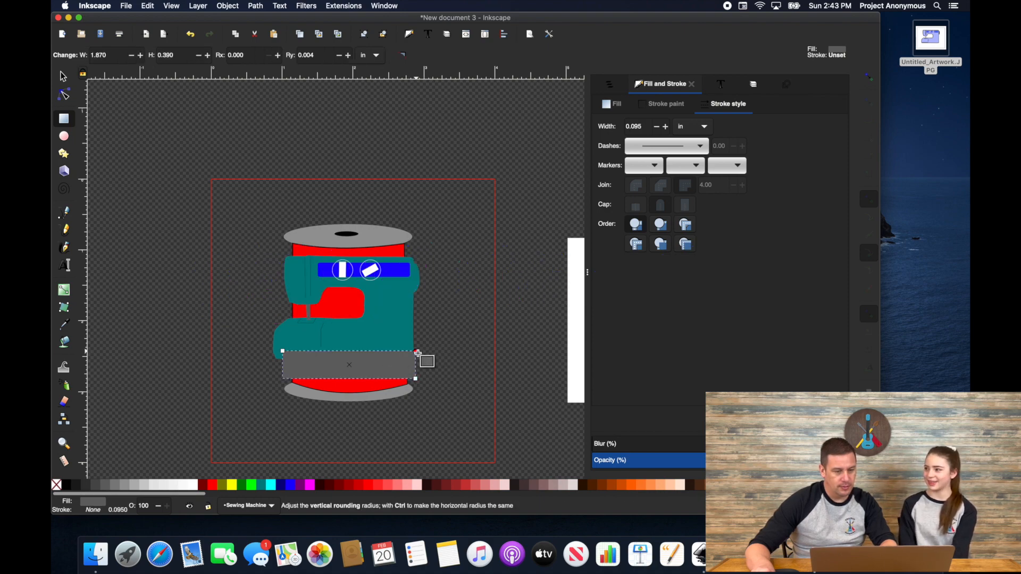
scroll(417, 352, up, 2)
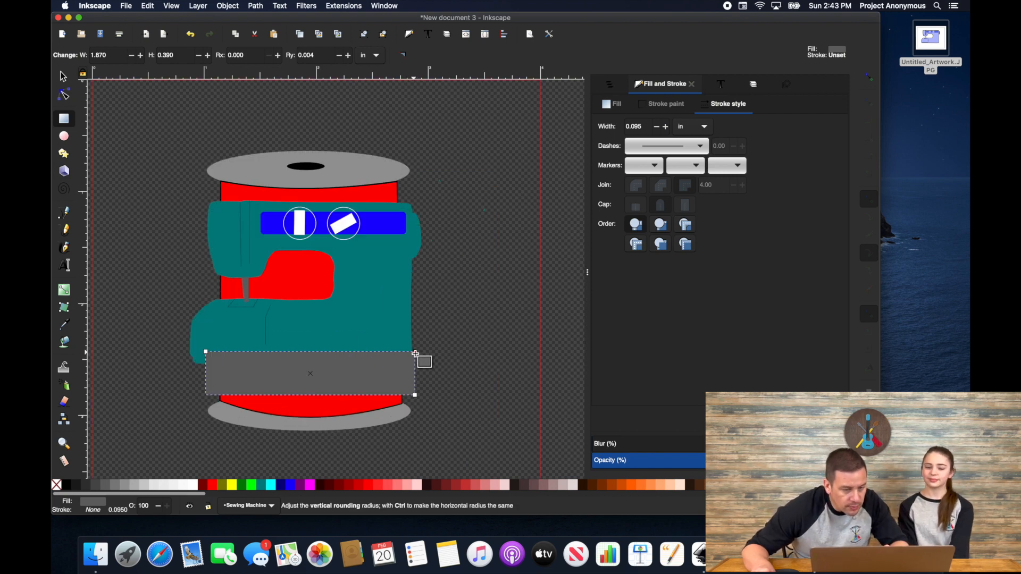
drag(415, 354, 423, 407)
Step: Fill the rounded rectangle spanning the lower spool with white
key(s)
click(475, 315)
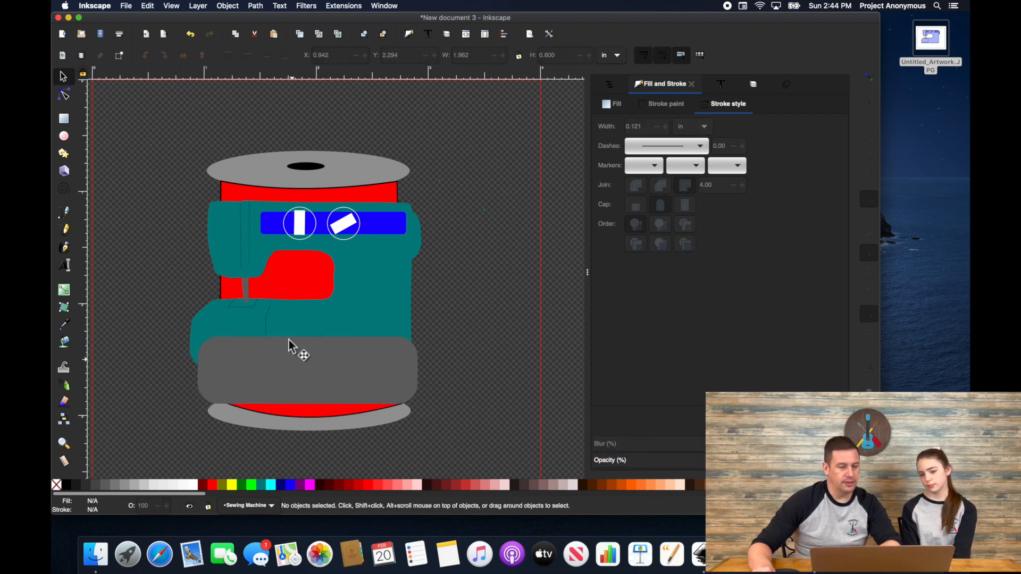
click(279, 366)
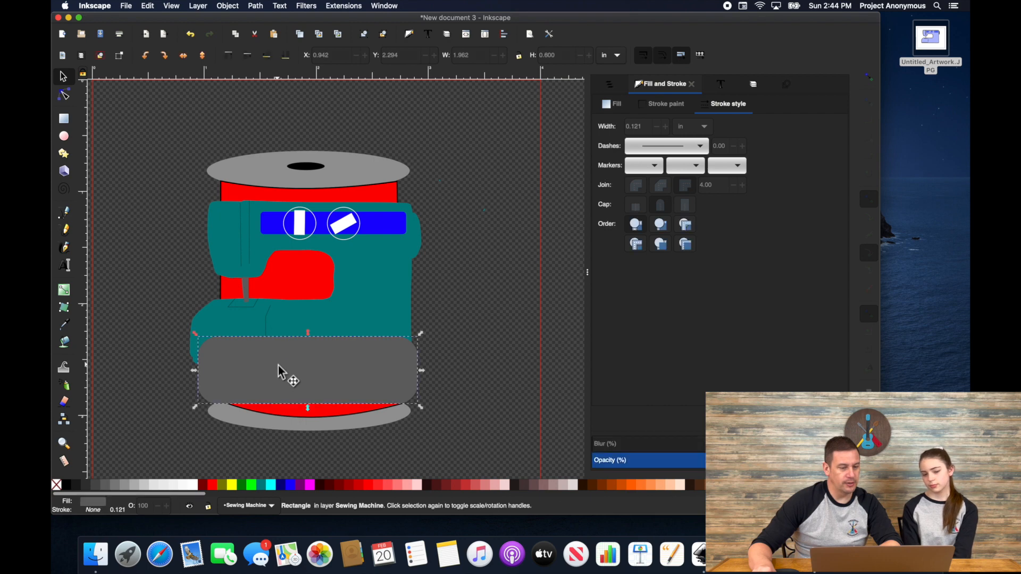
click(193, 484)
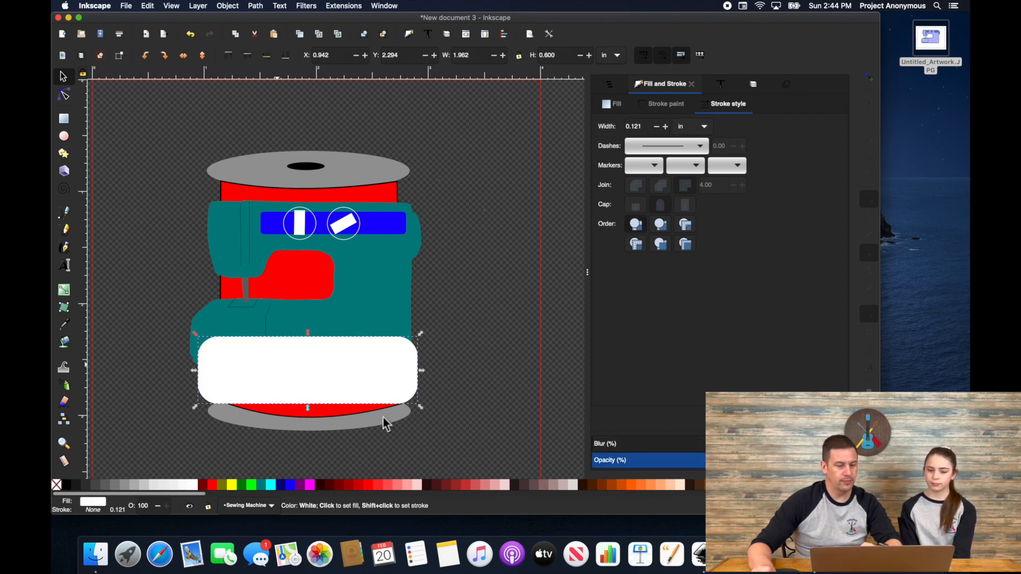
scroll(385, 414, right, 6)
scroll(384, 413, down, 2)
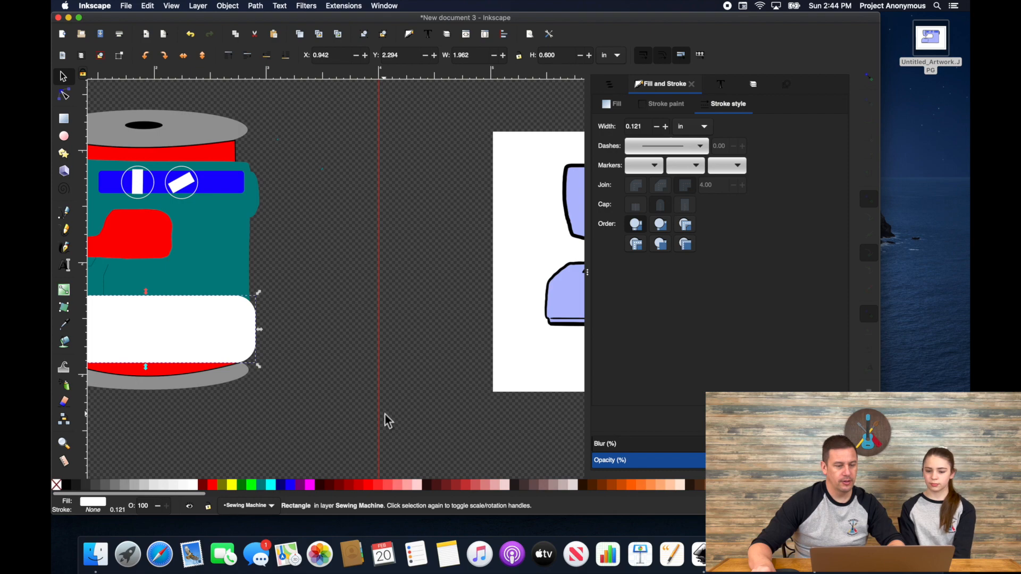
scroll(391, 371, right, 1)
ctrl+scroll(391, 370, down, 2)
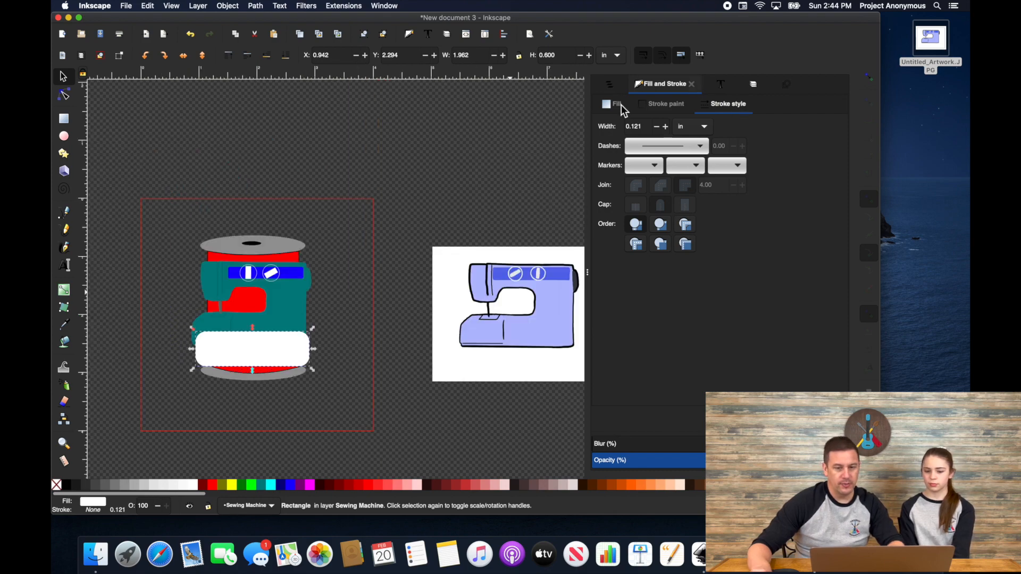
Step: Add a layer named 'Text' above the current layer, at the top of the stack
click(609, 86)
click(670, 87)
click(758, 84)
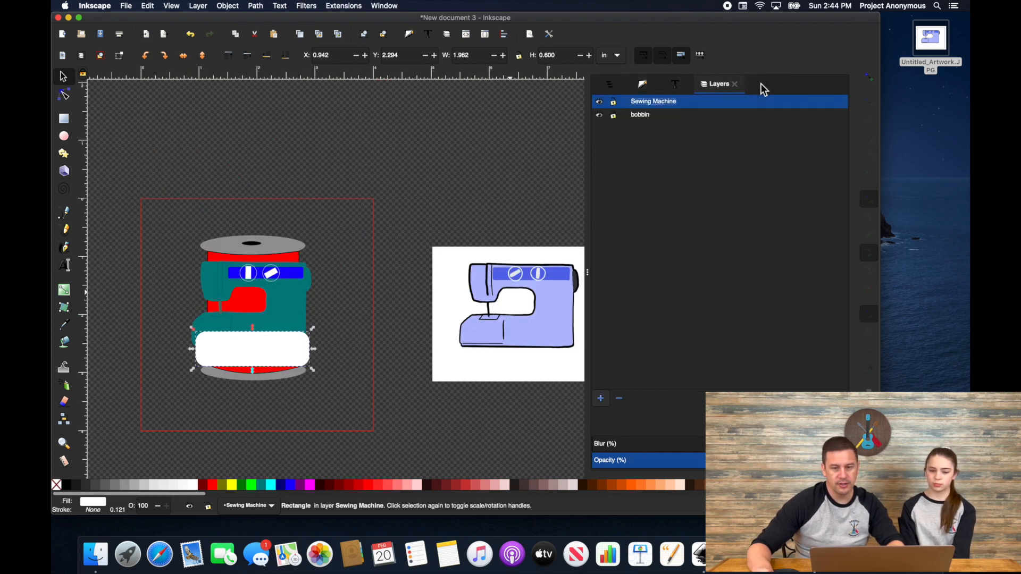
click(762, 84)
click(712, 86)
click(600, 399)
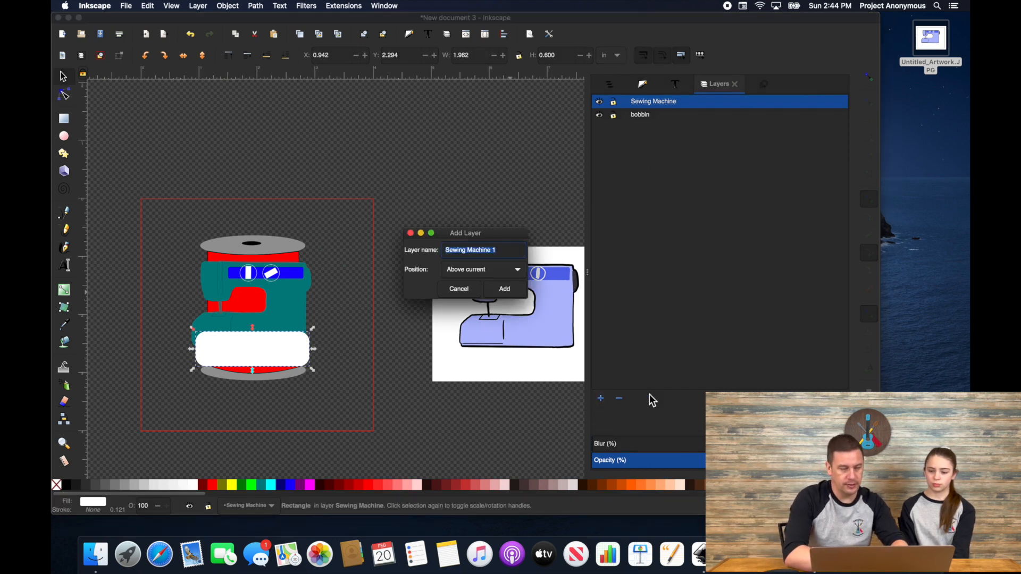
text(Te)
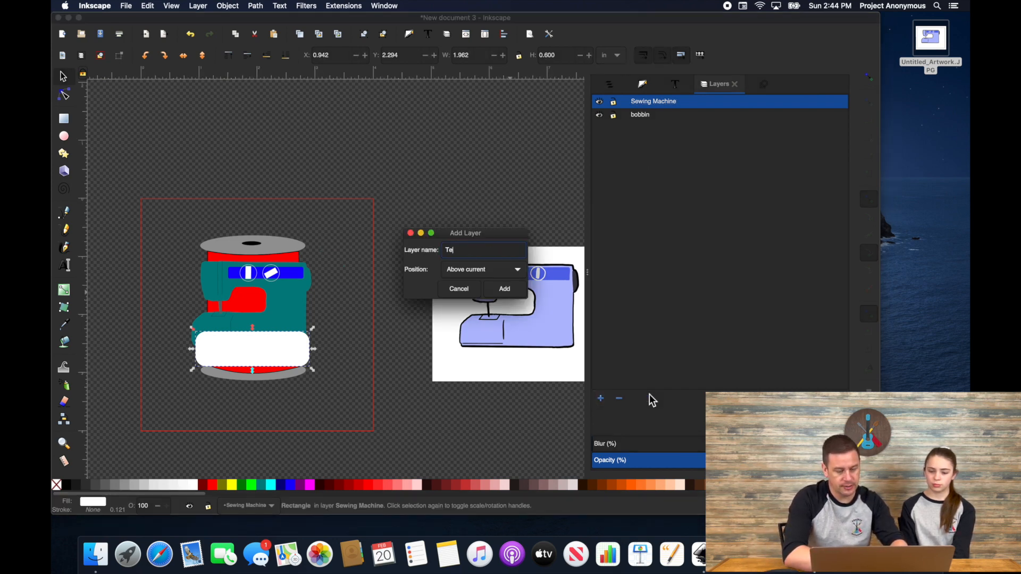
text(xt)
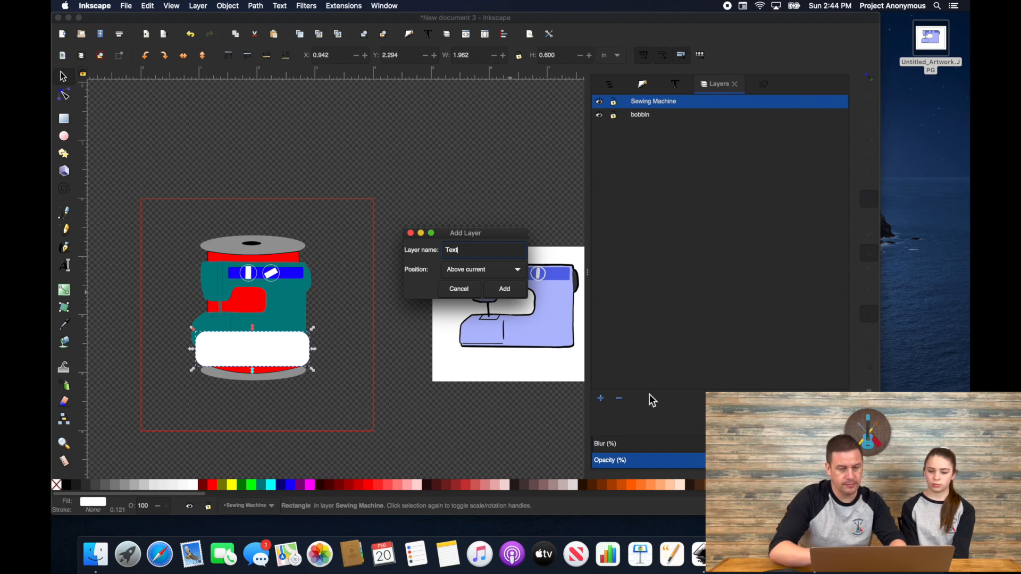
click(511, 296)
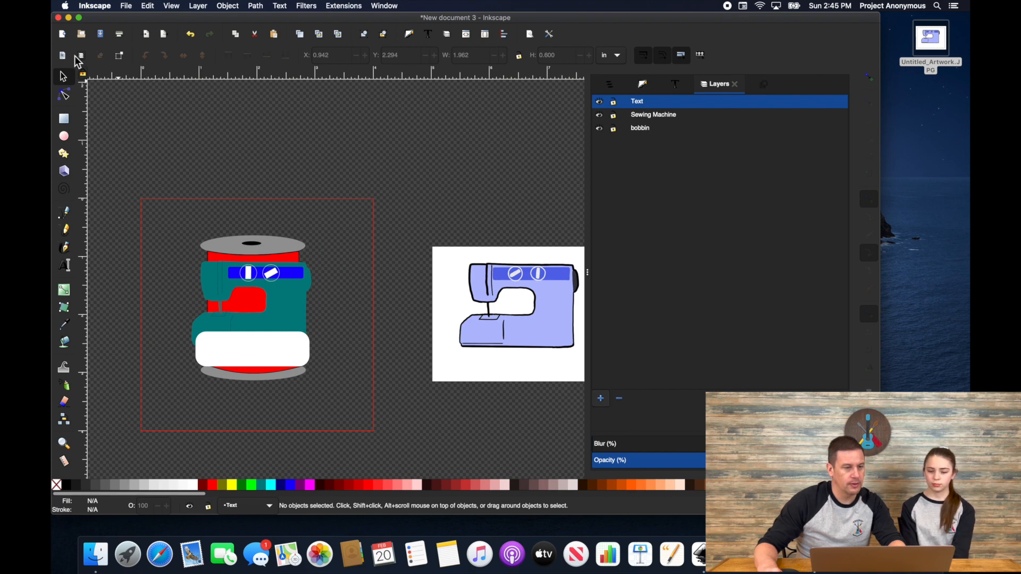
Step: Create 'SEW CRAFTY' Ink/Stitch lettering in Small Font and drag it onto the white label
click(352, 7)
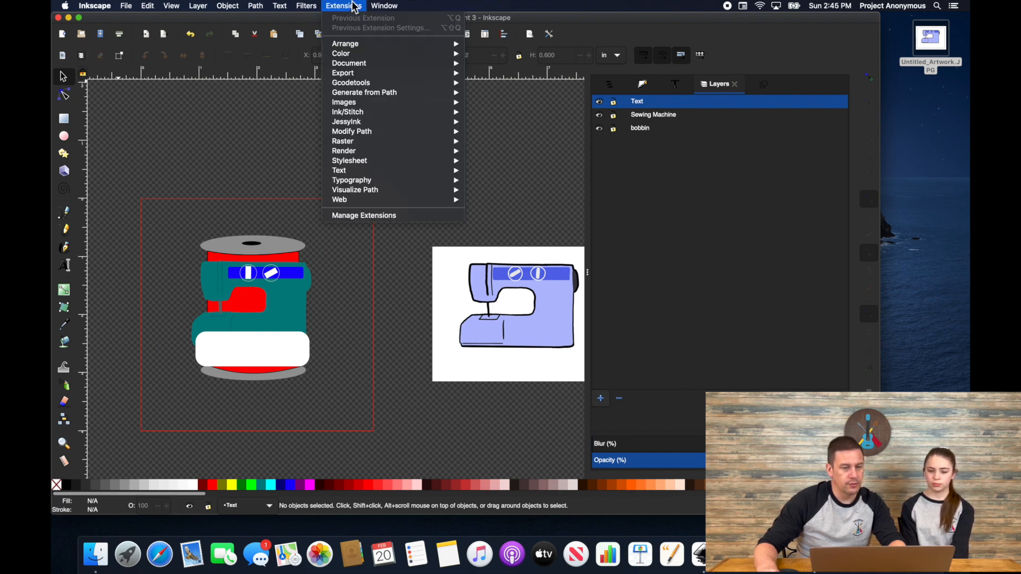
mouse_move(371, 115)
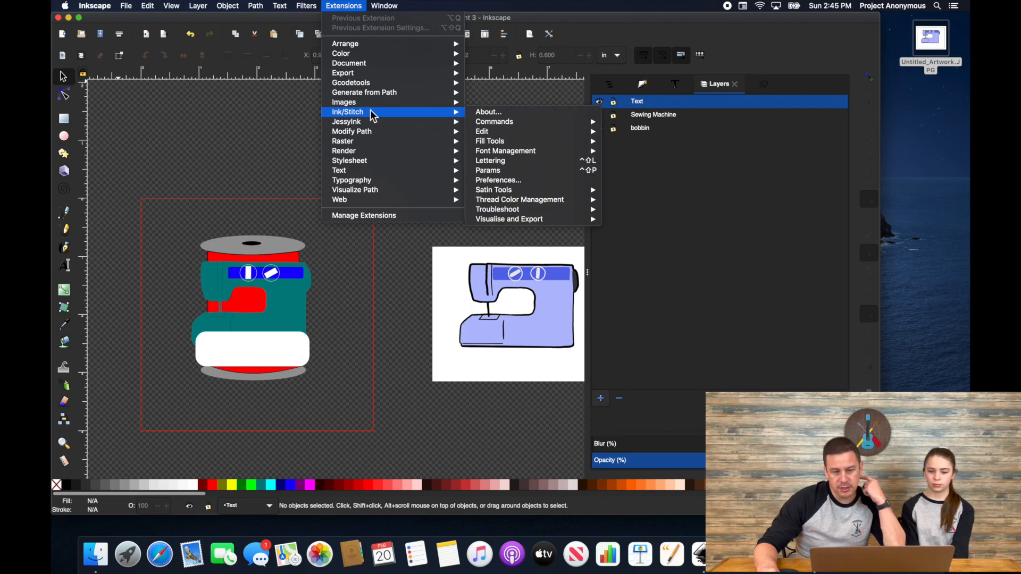
click(489, 161)
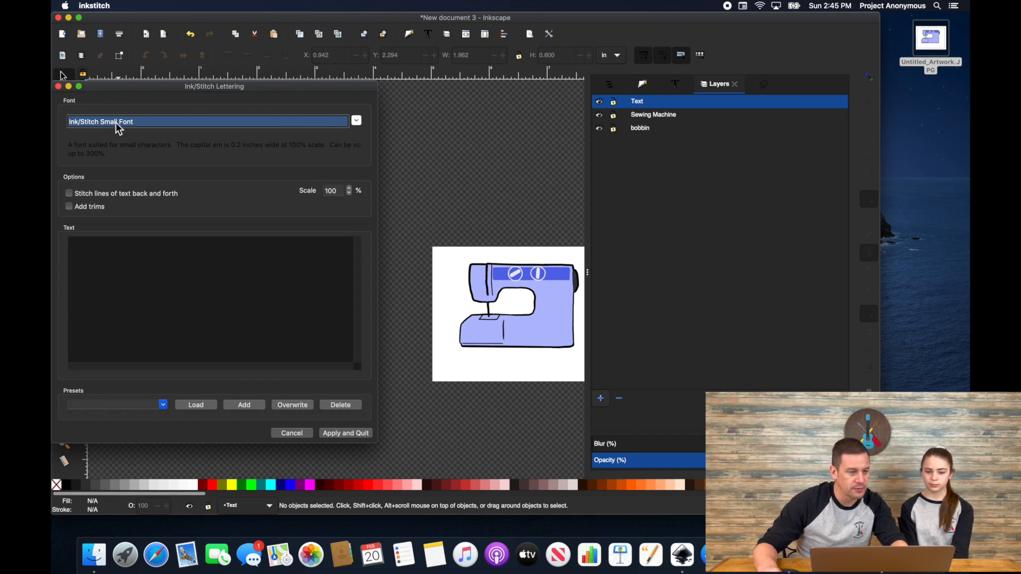
click(116, 254)
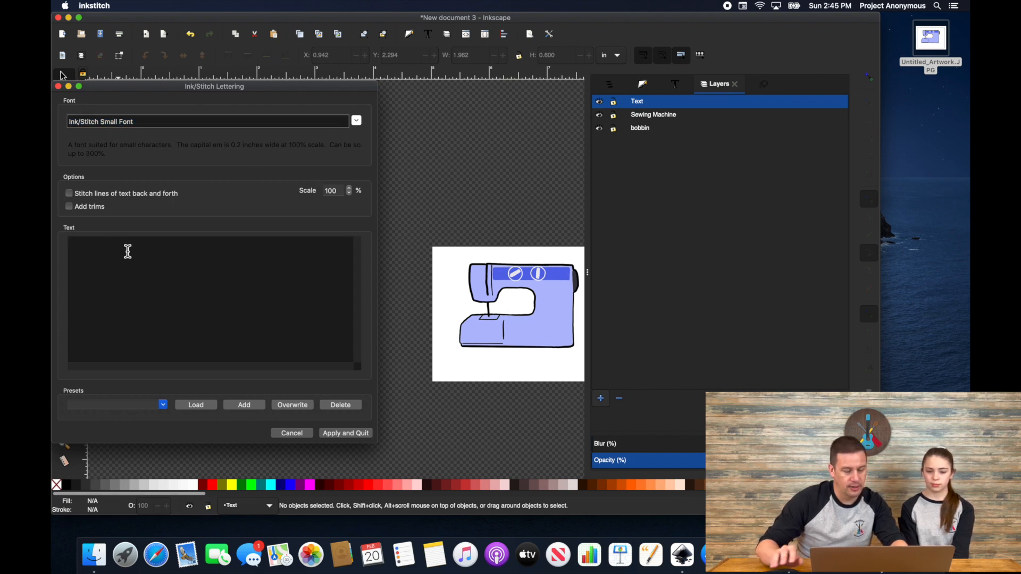
text(SEW )
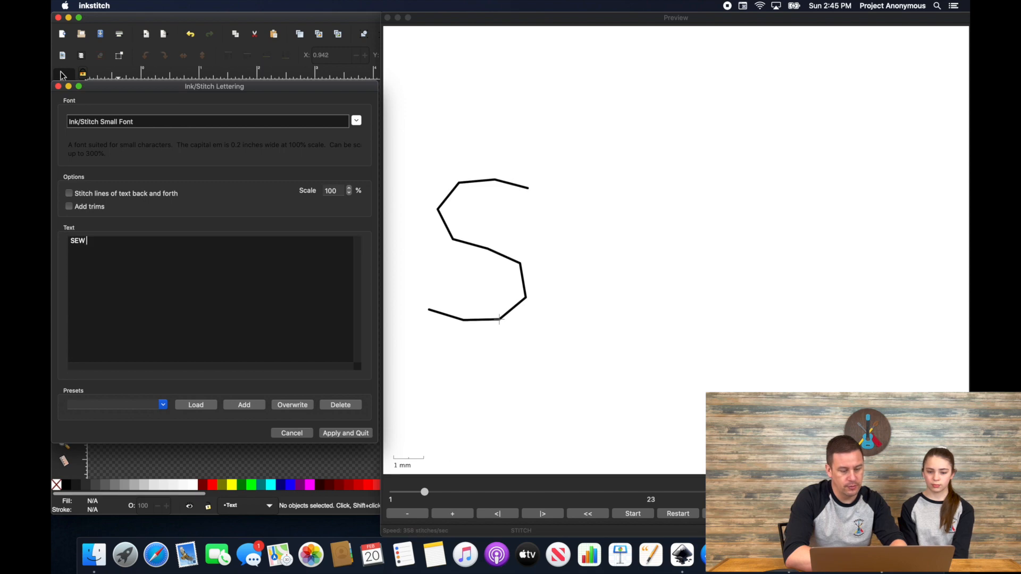
text(CRAFTY)
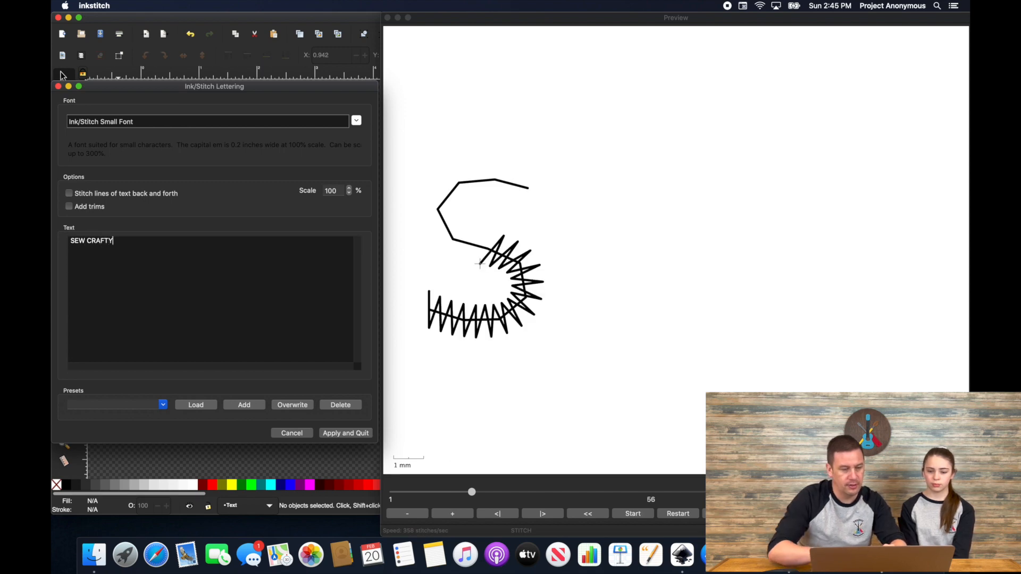
click(351, 432)
drag(130, 182, 232, 359)
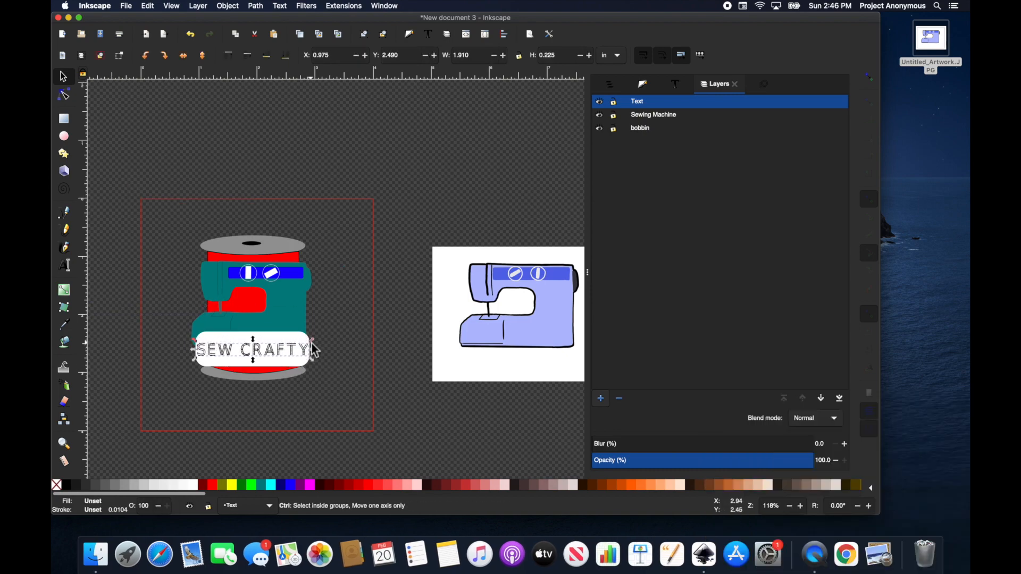
Step: Shrink the SEW CRAFTY lettering and centre it on the white label
drag(311, 342, 304, 343)
scroll(277, 352, up, 2)
drag(228, 348, 236, 346)
click(401, 327)
Step: Hide the bobbin layer and select the white label behind the lettering
scroll(393, 319, down, 2)
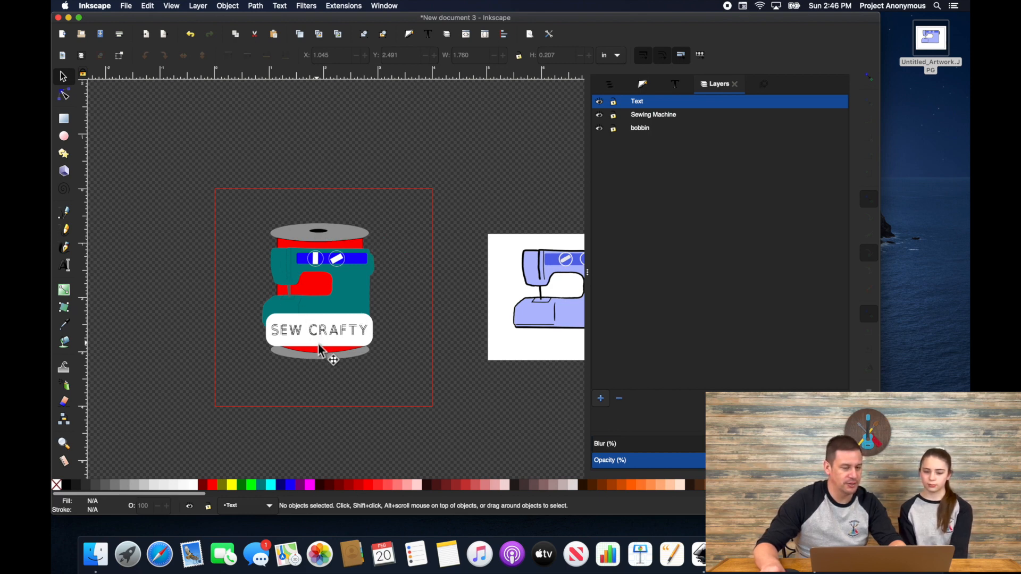
scroll(345, 349, down, 3)
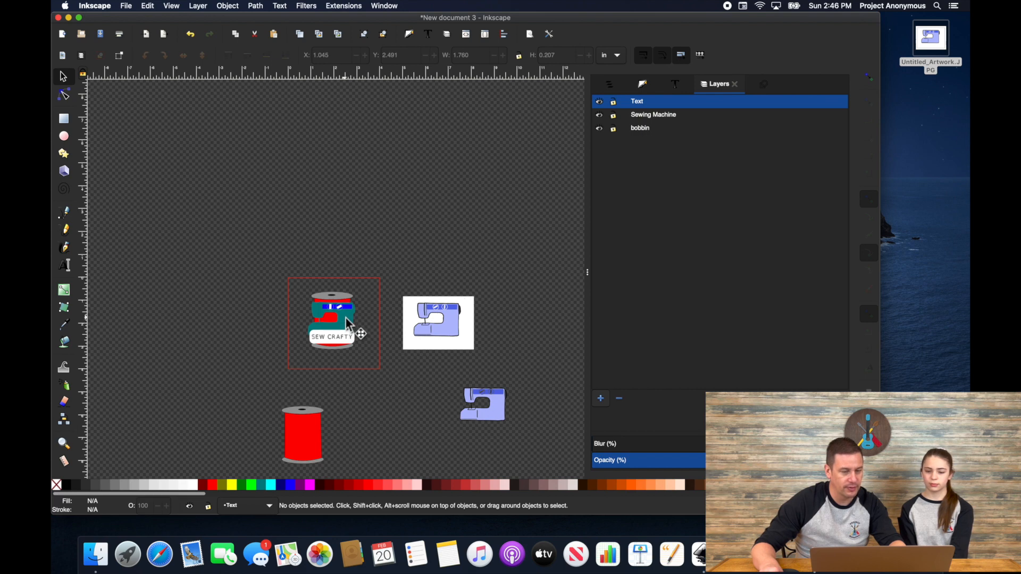
click(600, 128)
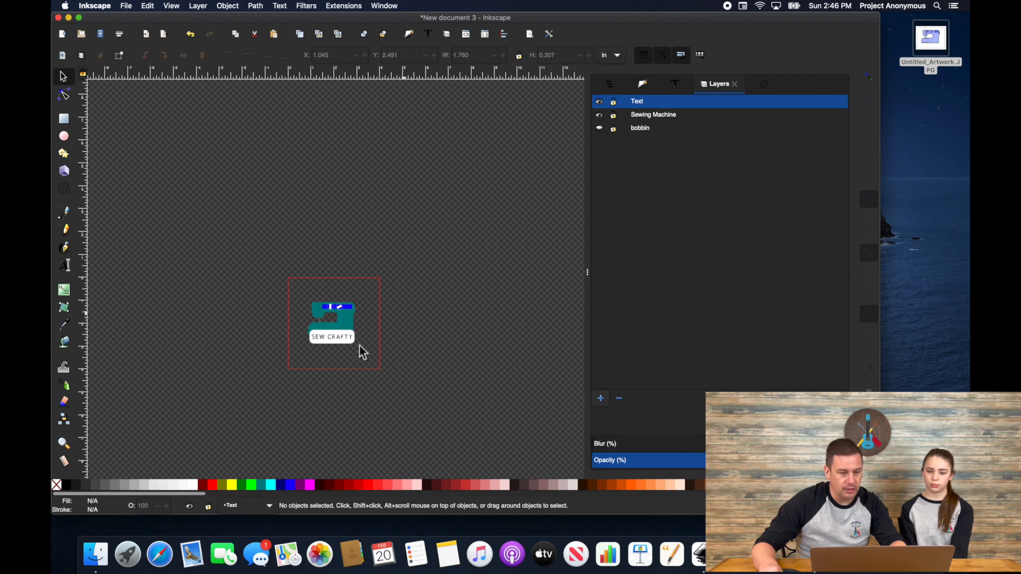
scroll(338, 346, up, 2)
scroll(334, 341, up, 1)
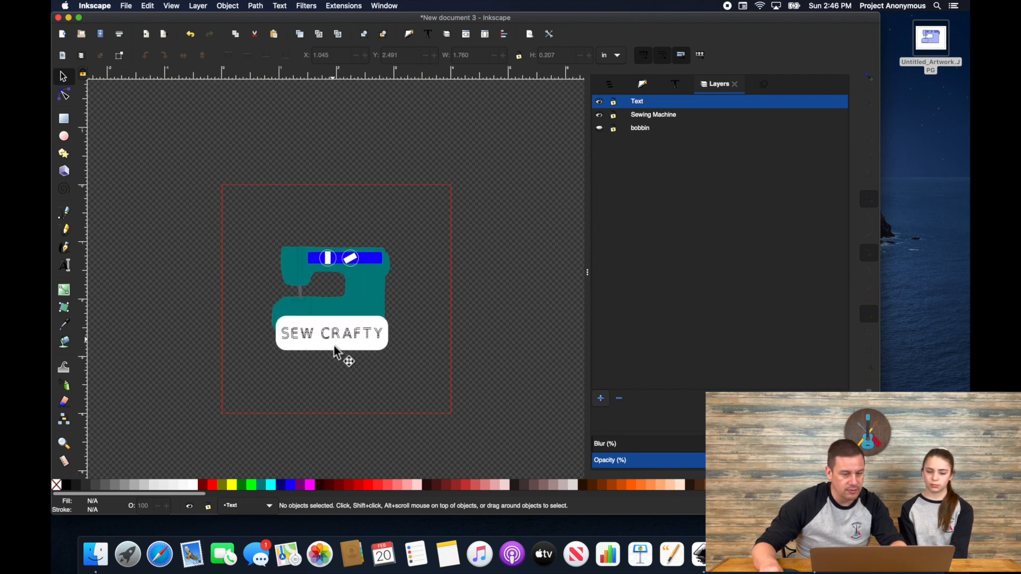
click(336, 351)
Step: Move the white label and SEW CRAFTY lettering into the Text layer
shift+click(345, 339)
right_click(350, 337)
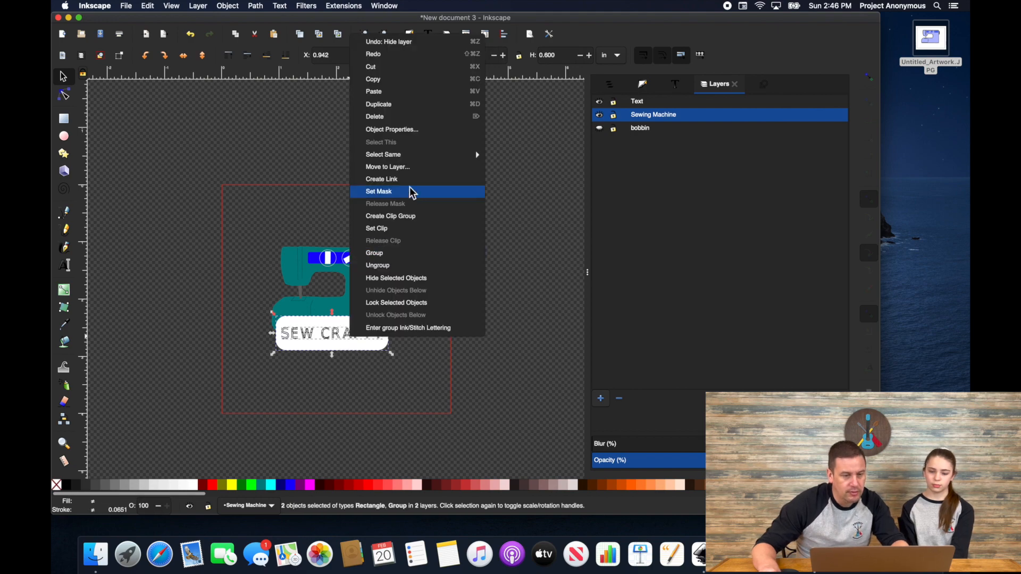
click(410, 189)
click(498, 318)
Step: Check the Text layer's contents, show the bobbin layer again, then hide Text
click(599, 101)
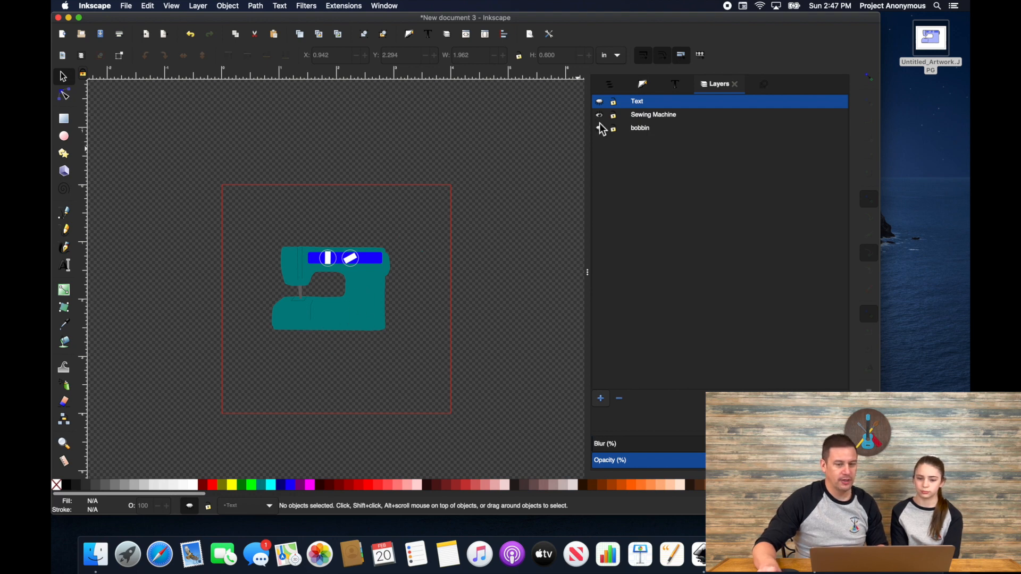
click(600, 102)
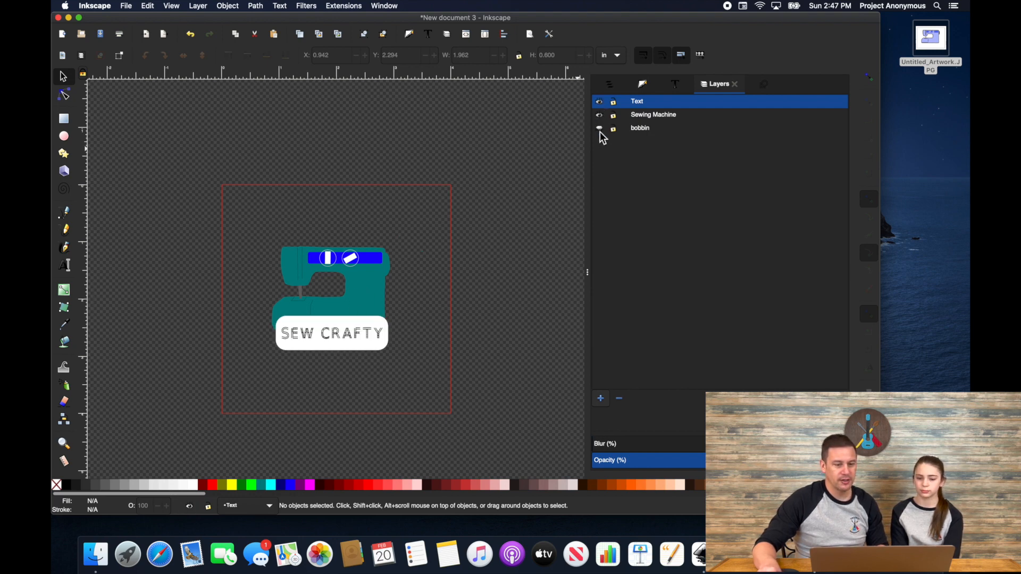
click(600, 130)
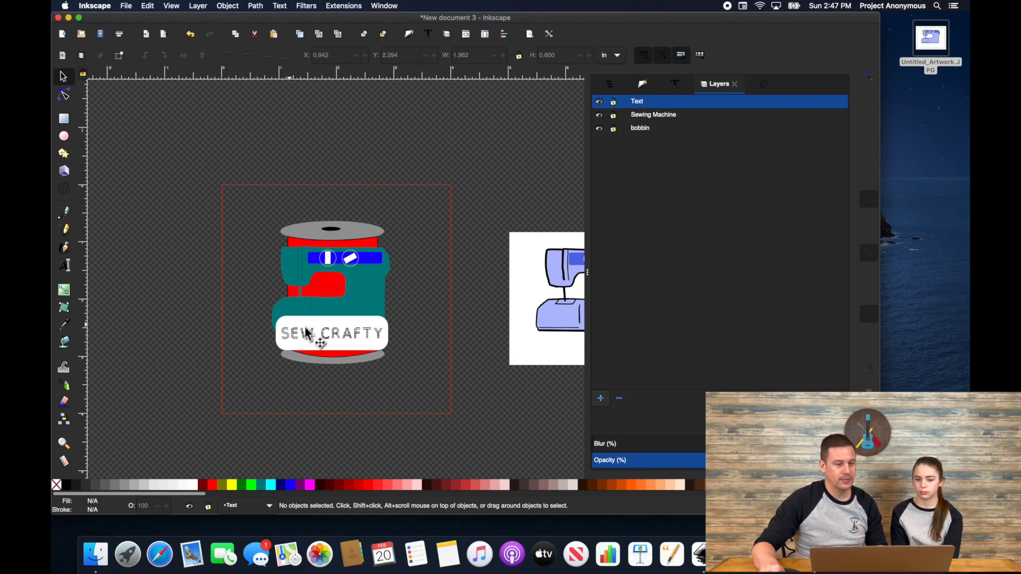
click(599, 101)
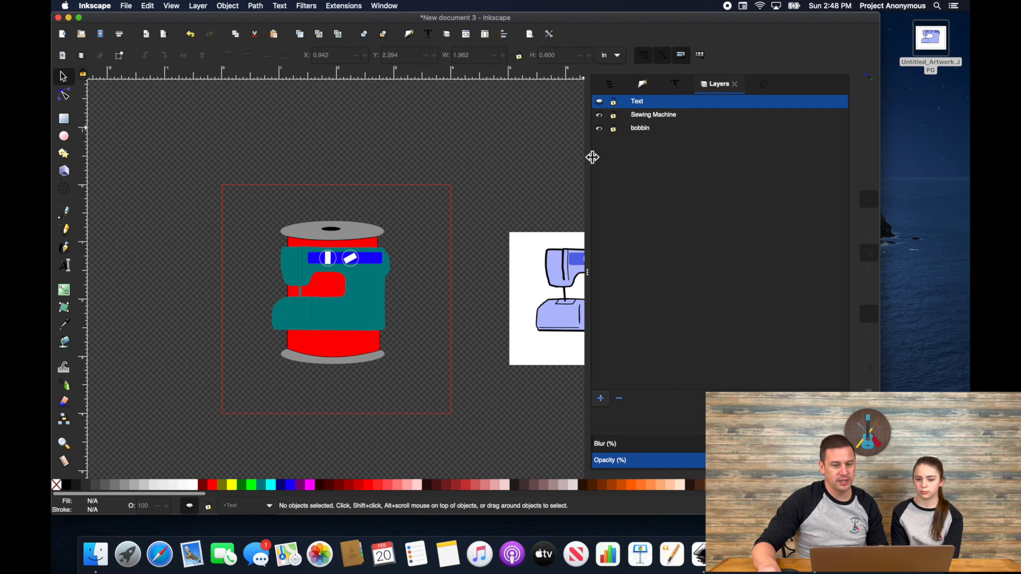
click(339, 347)
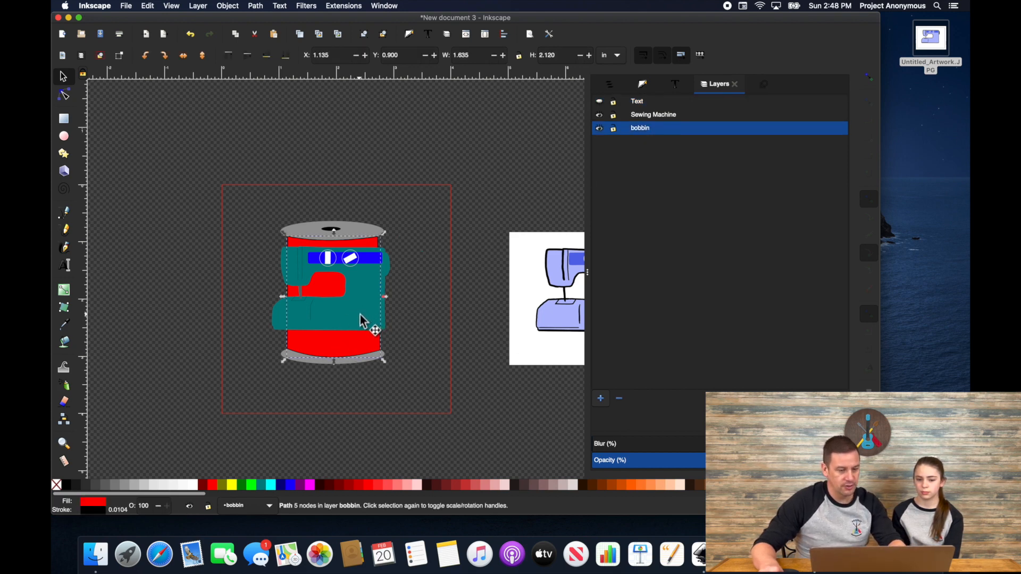
Step: Show the Text layer and paste a copy of the whole 18-object spool design above the page
click(599, 101)
drag(222, 187, 434, 403)
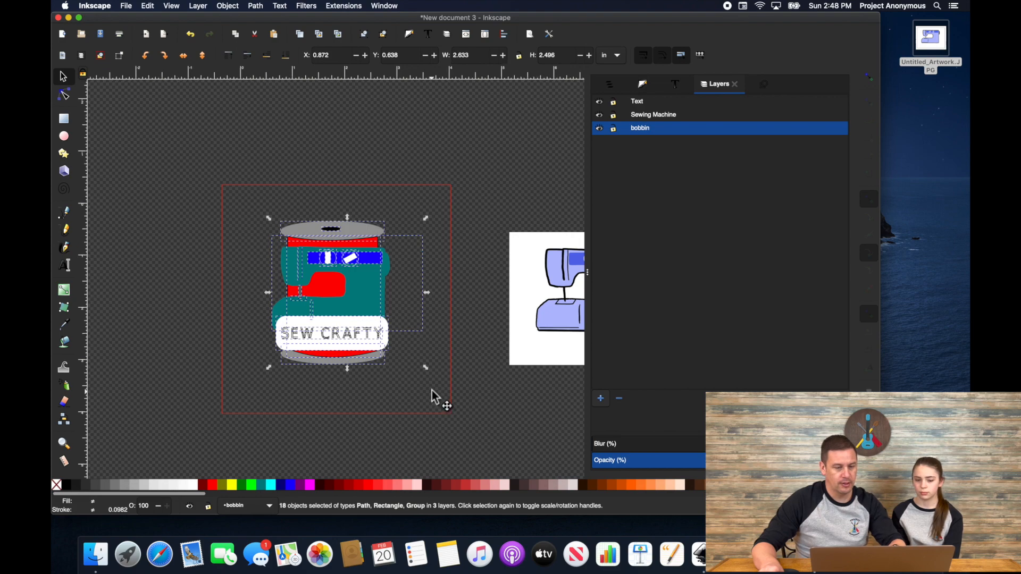
scroll(433, 392, down, 2)
key(super+v)
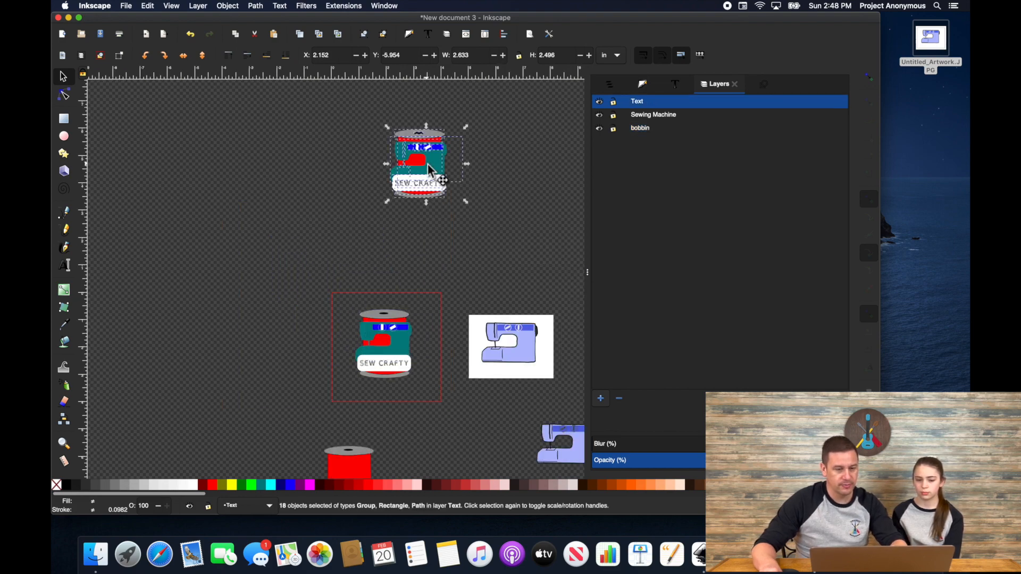
click(461, 223)
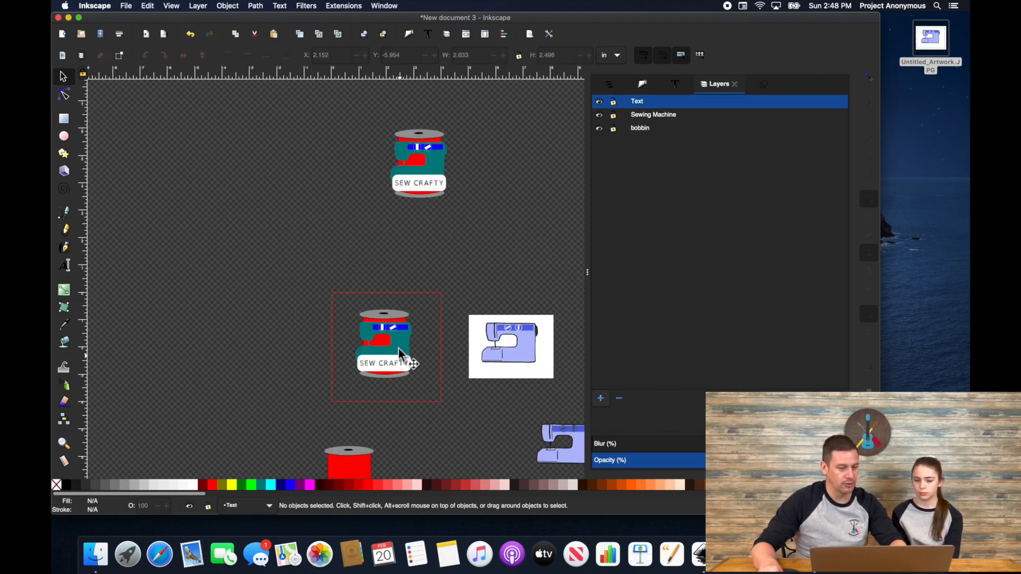
Step: Hide the Text layer again and select the teal sewing machine shape
scroll(397, 347, up, 2)
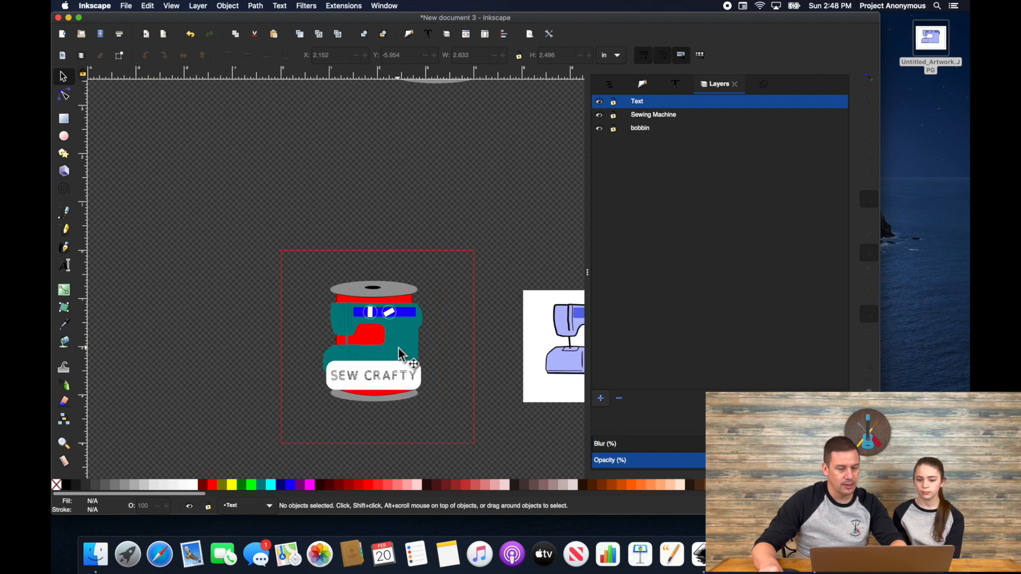
scroll(398, 348, up, 1)
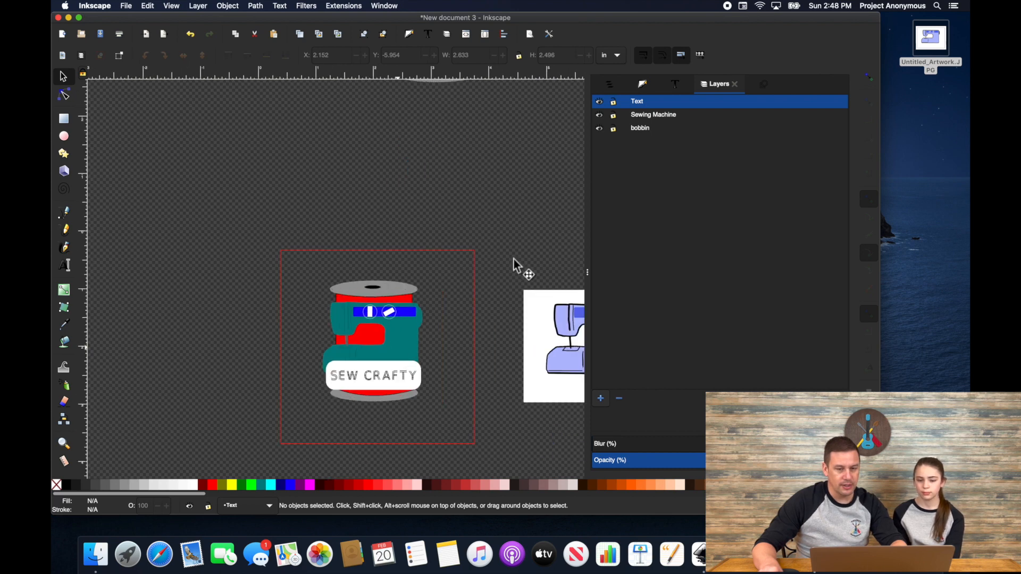
click(599, 102)
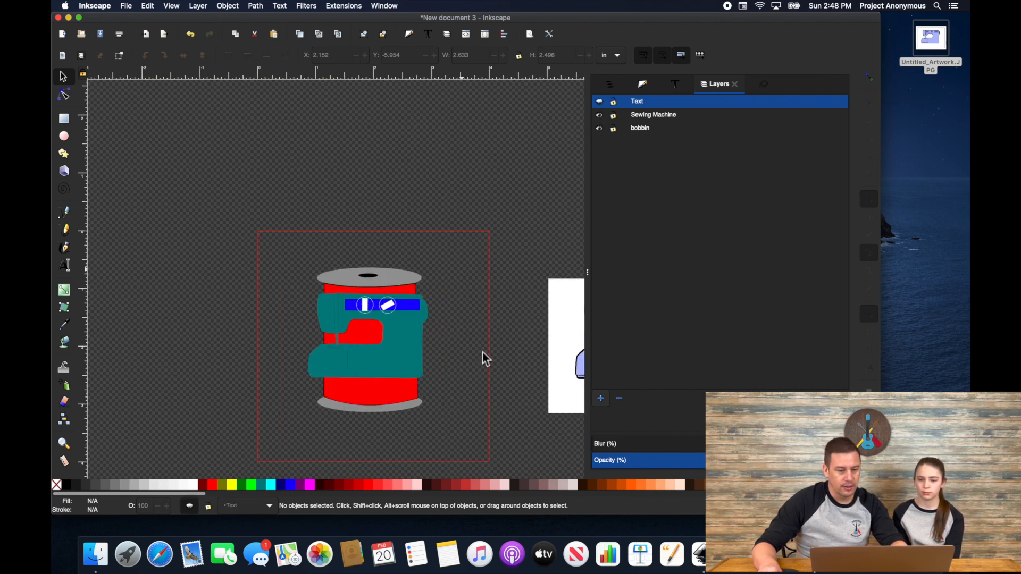
click(383, 375)
scroll(353, 356, up, 3)
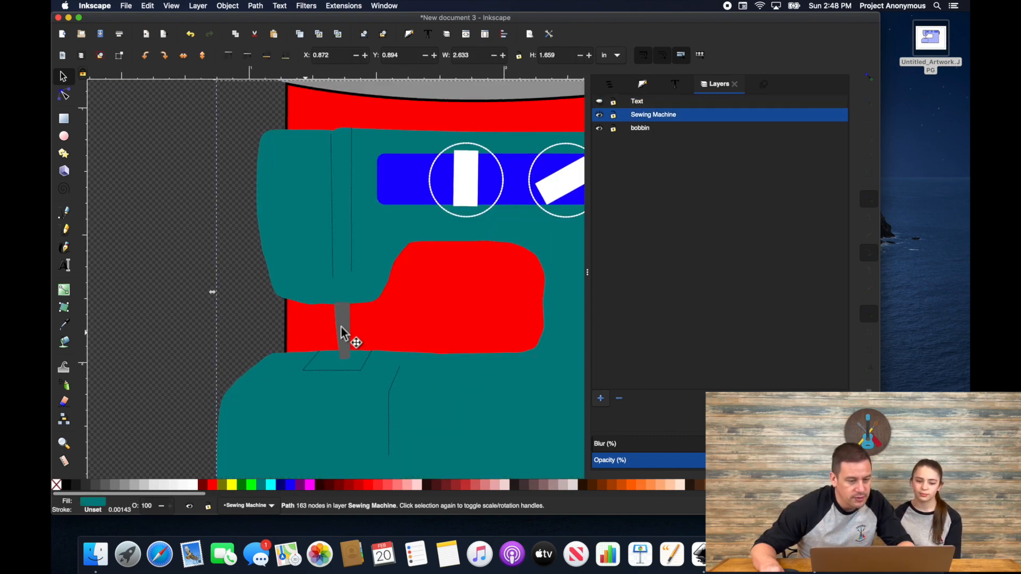
Step: Exclude the grey needle from the teal machine shape and break the result into 9 paths
key(shift)
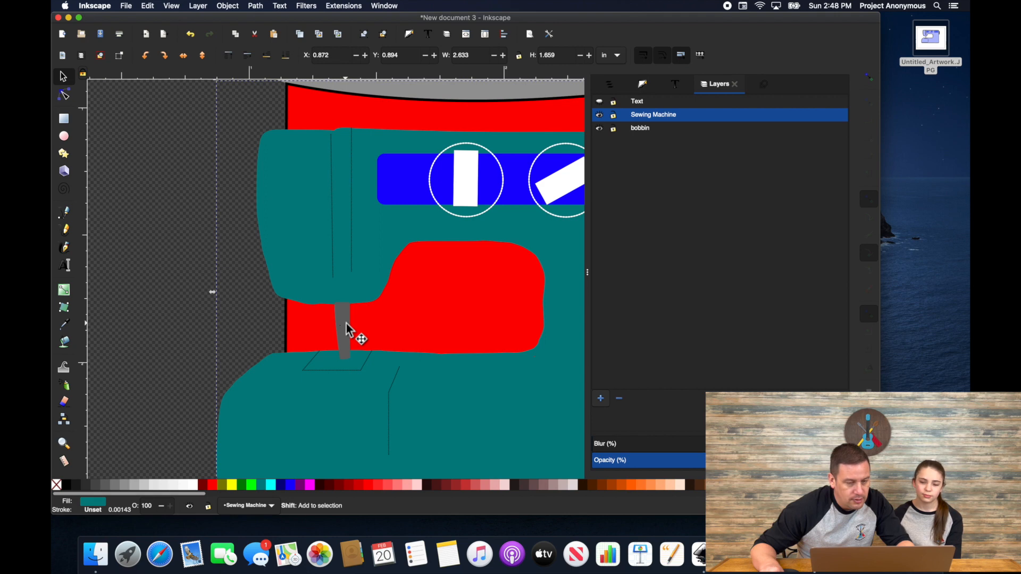
shift+click(346, 329)
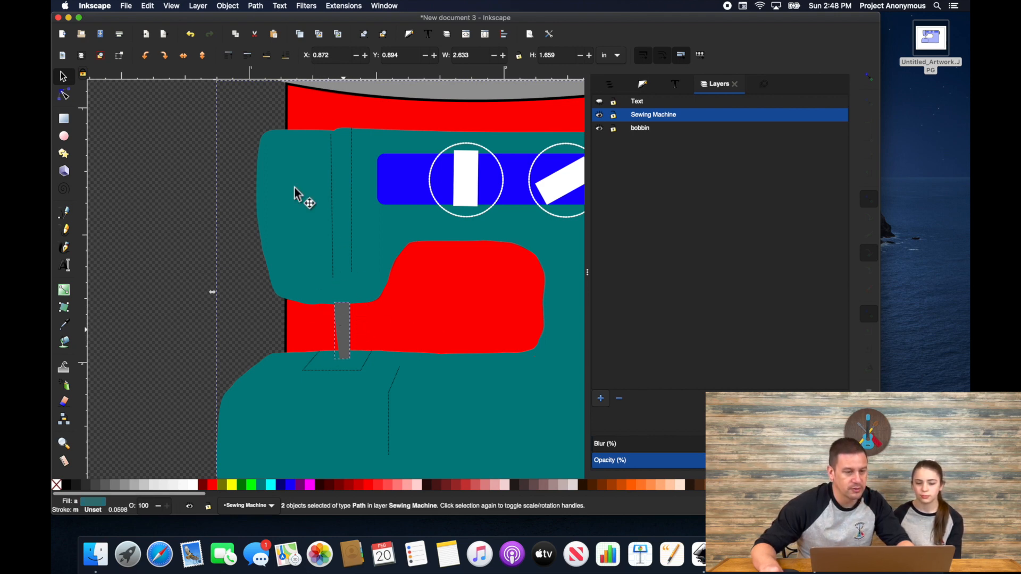
click(255, 6)
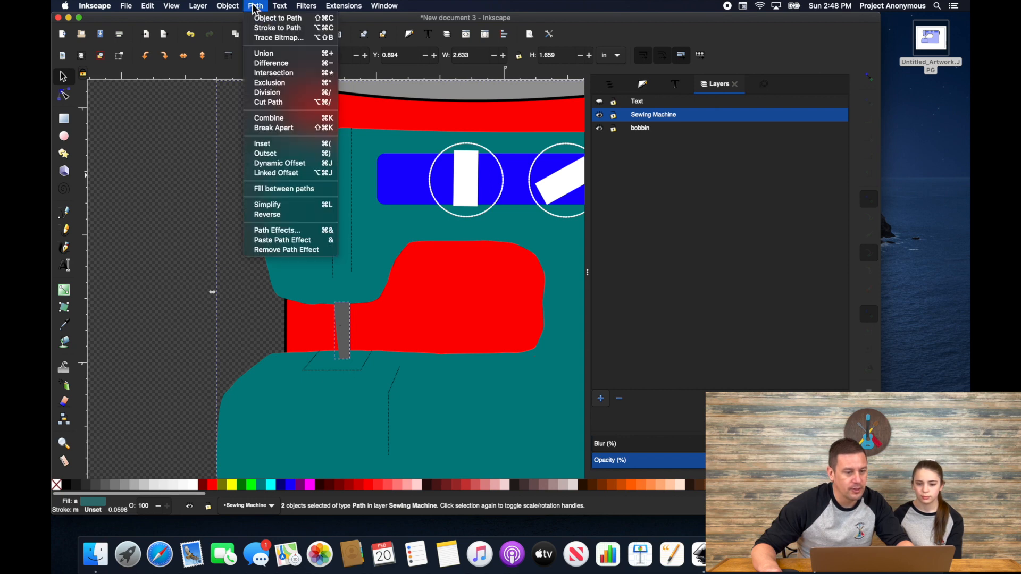
click(266, 82)
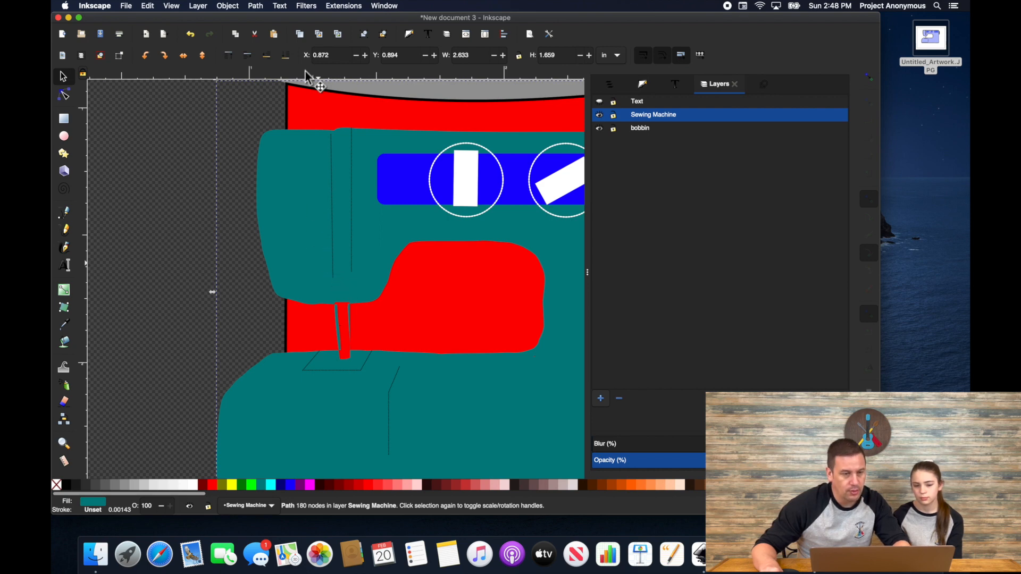
click(265, 8)
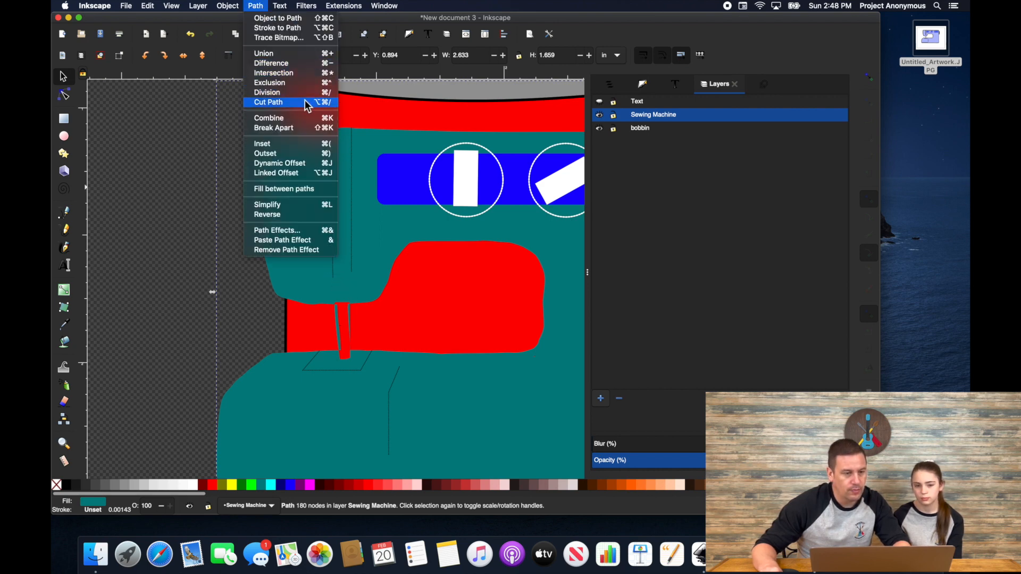
click(297, 130)
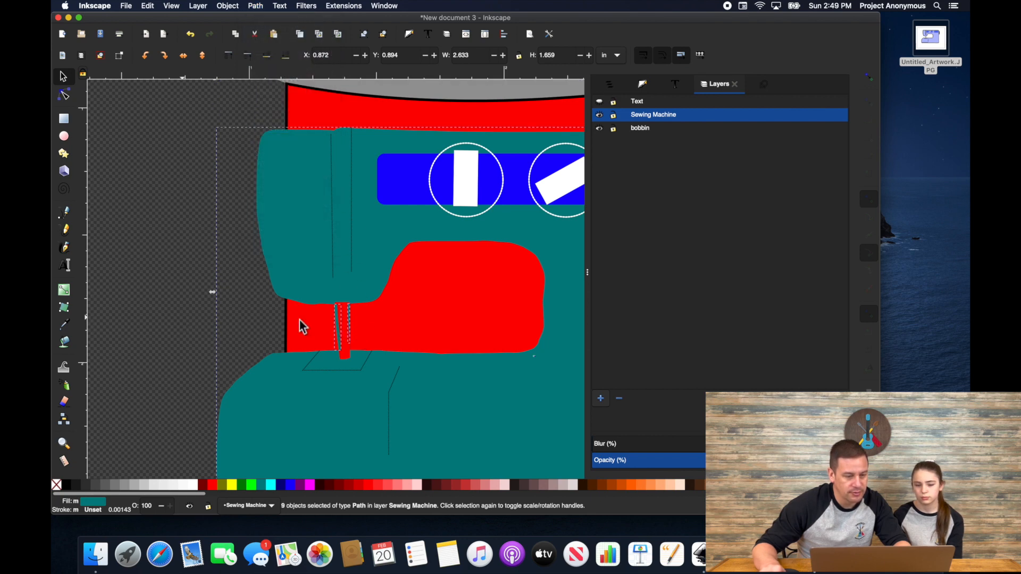
key(Escape)
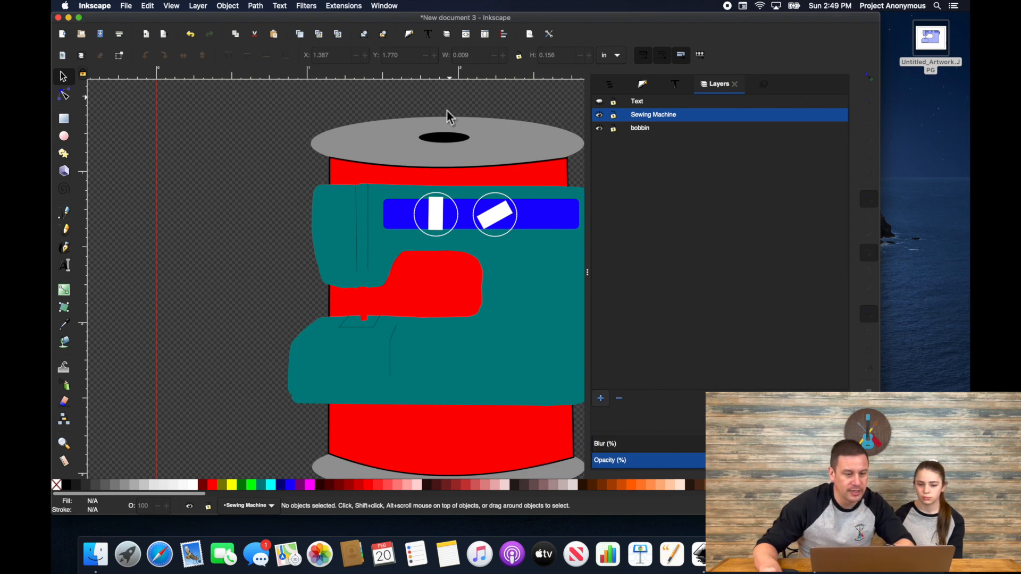
Step: Exclude the machine outline from the red spool body and break it into 8 pieces
drag(450, 99, 421, 199)
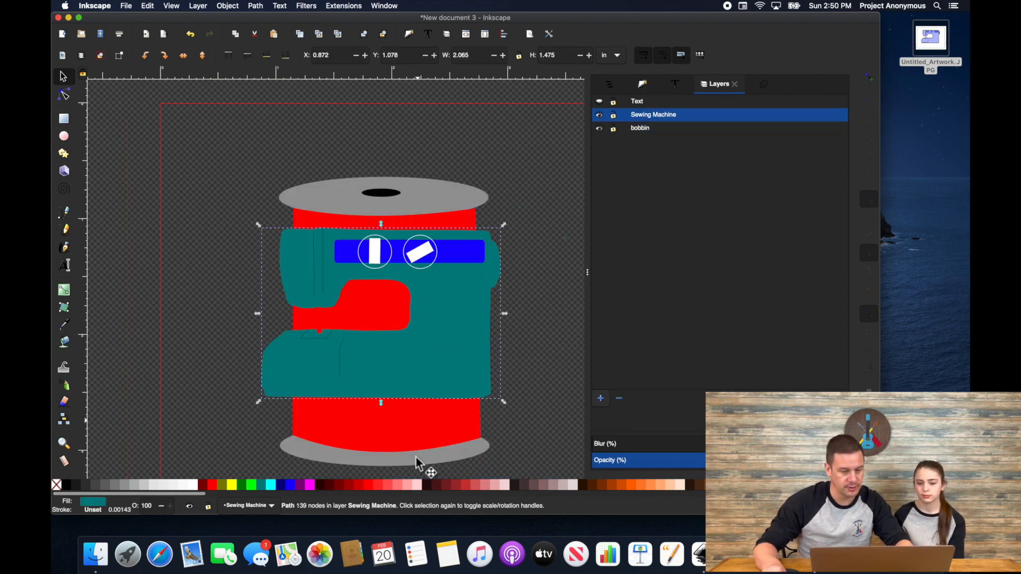
shift+click(422, 450)
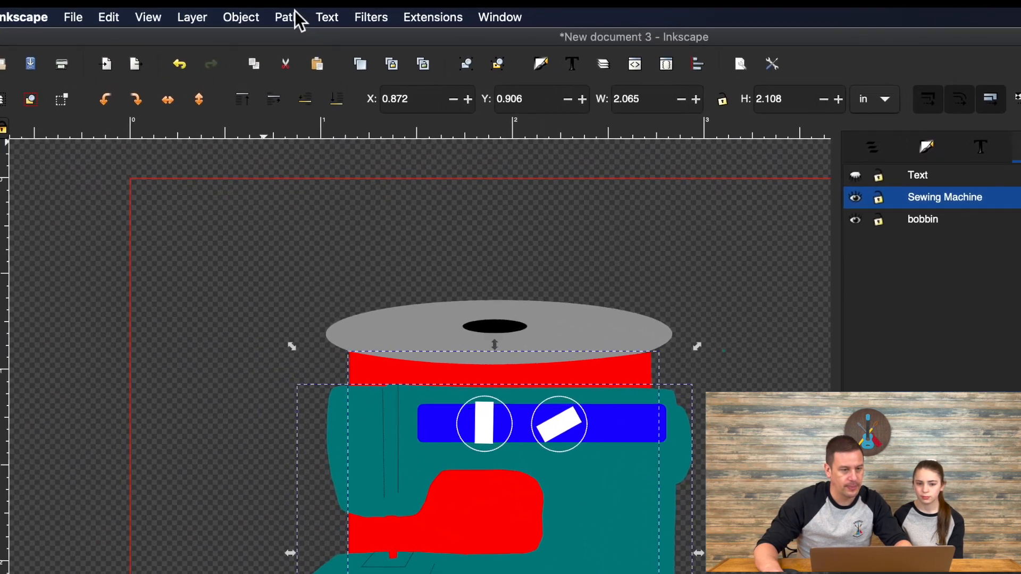
click(255, 5)
click(326, 144)
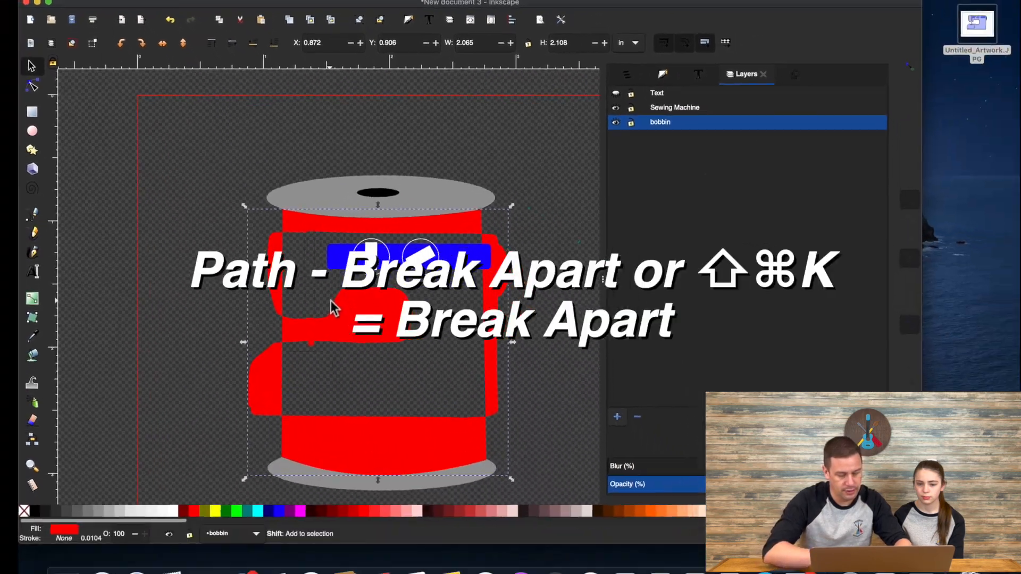
key(shift+super+k)
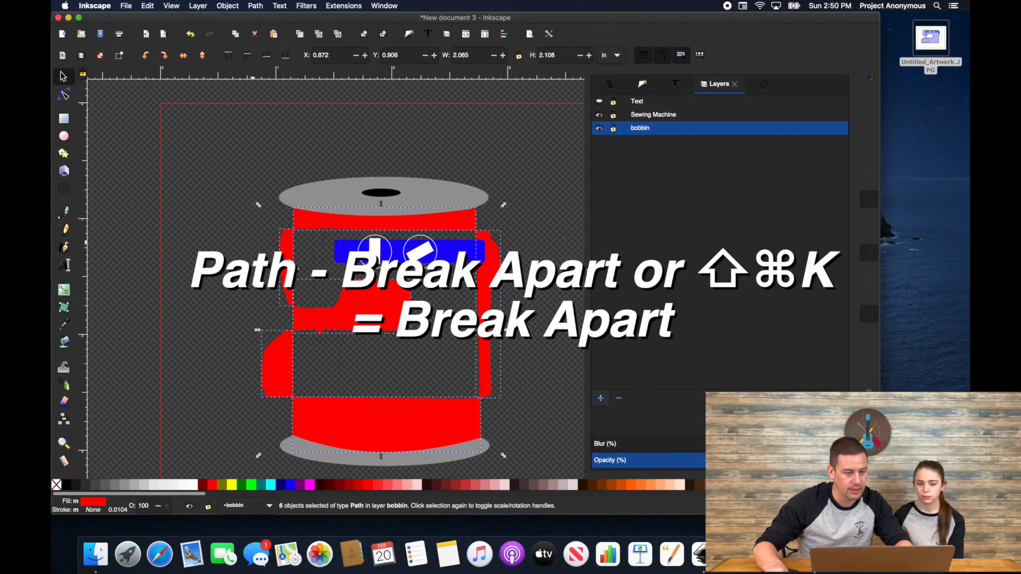
click(295, 264)
click(291, 264)
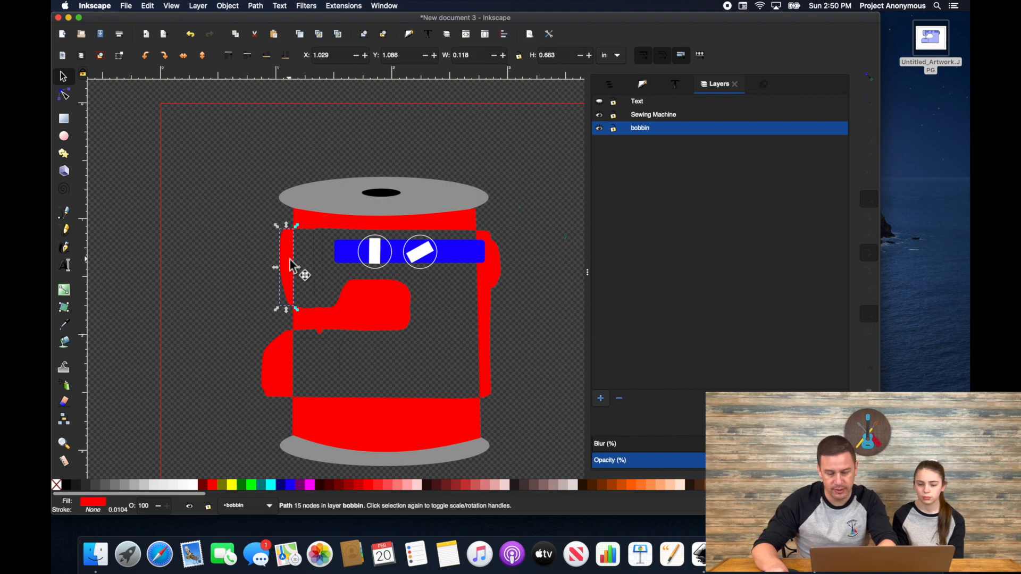
Step: Delete the extra red strips, a leftover machine path and the thin needle line
key(Delete)
click(495, 271)
key(Delete)
click(269, 367)
key(Delete)
scroll(354, 217, up, 3)
scroll(342, 273, down, 3)
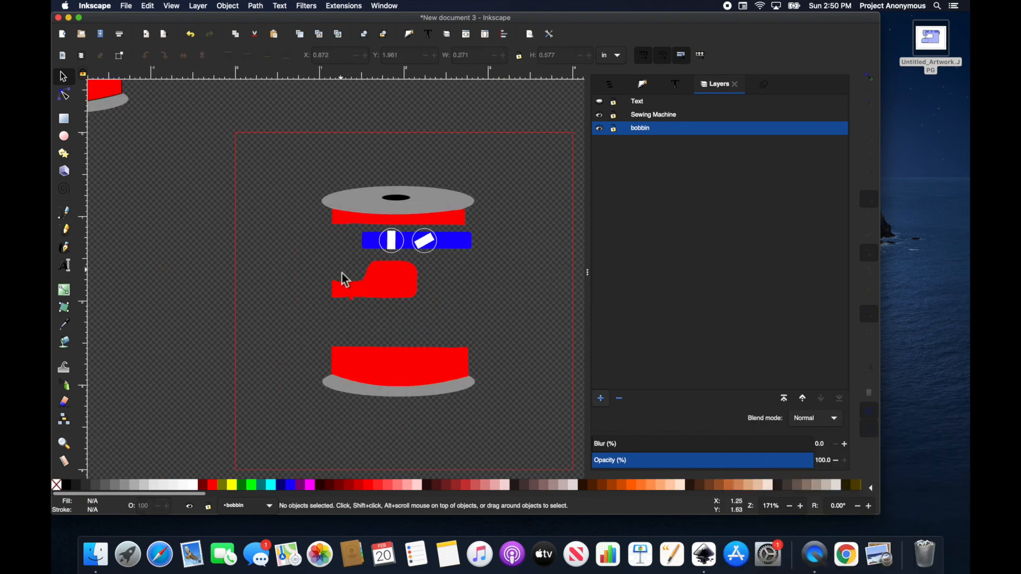
click(352, 303)
key(Delete)
scroll(362, 314, up, 5)
click(327, 283)
key(Delete)
Step: Delete the remaining leftover line, the blue rectangle, the circles and the white bars
click(317, 171)
key(Delete)
scroll(317, 171, down, 3)
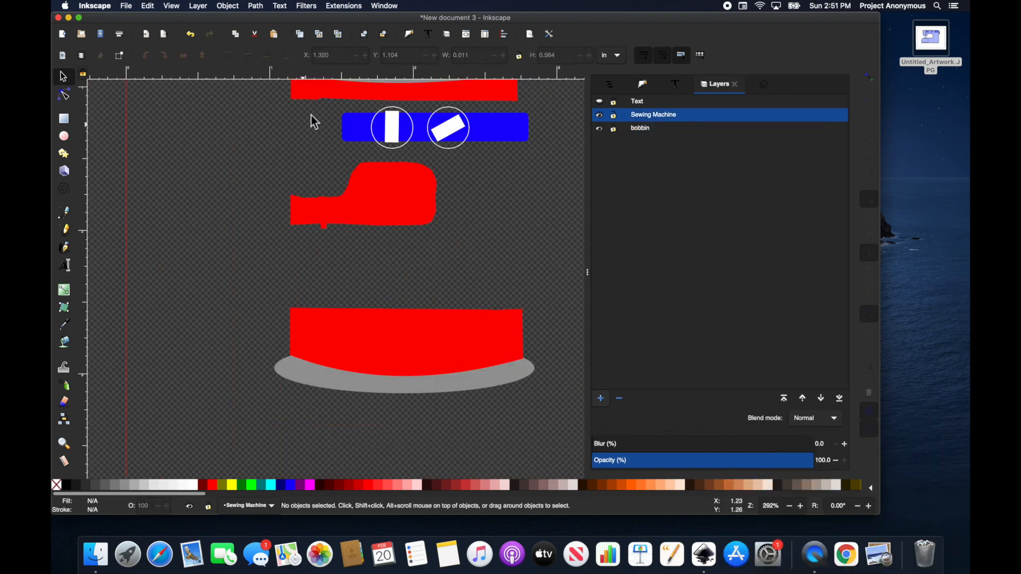
click(353, 125)
key(Delete)
drag(479, 103, 395, 152)
key(Delete)
click(389, 136)
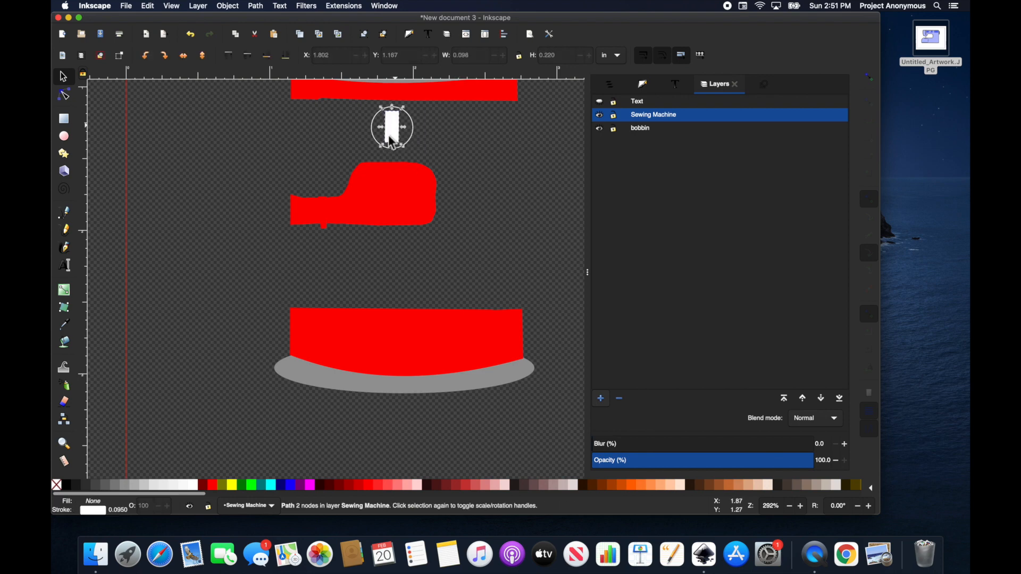
key(Delete)
click(397, 148)
key(Delete)
scroll(395, 273, down, 5)
Step: Copy all the bobbin pieces and paste a duplicate set beside the page
click(400, 306)
shift+click(419, 315)
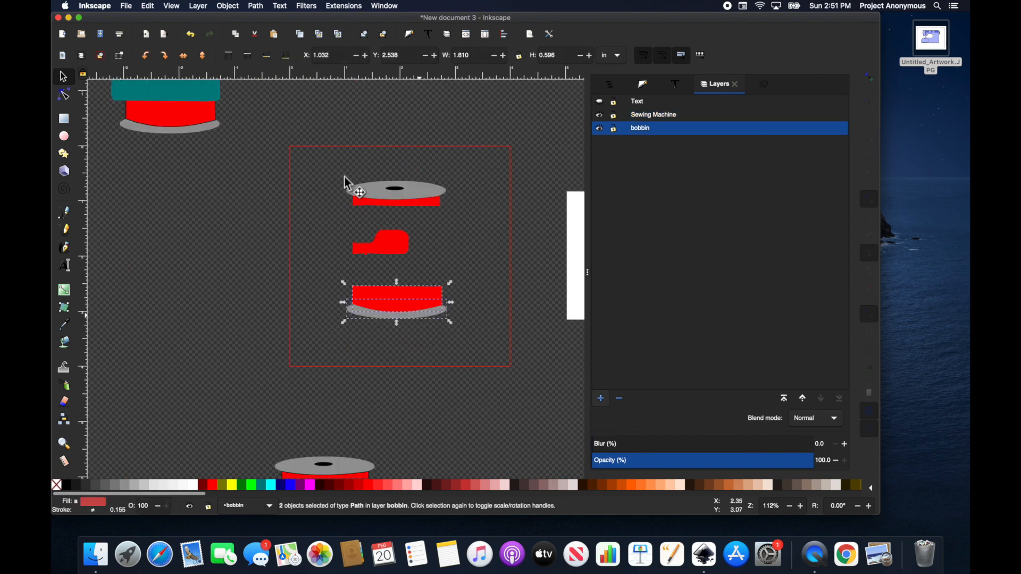
drag(316, 151, 473, 344)
key(super+c)
key(super+v)
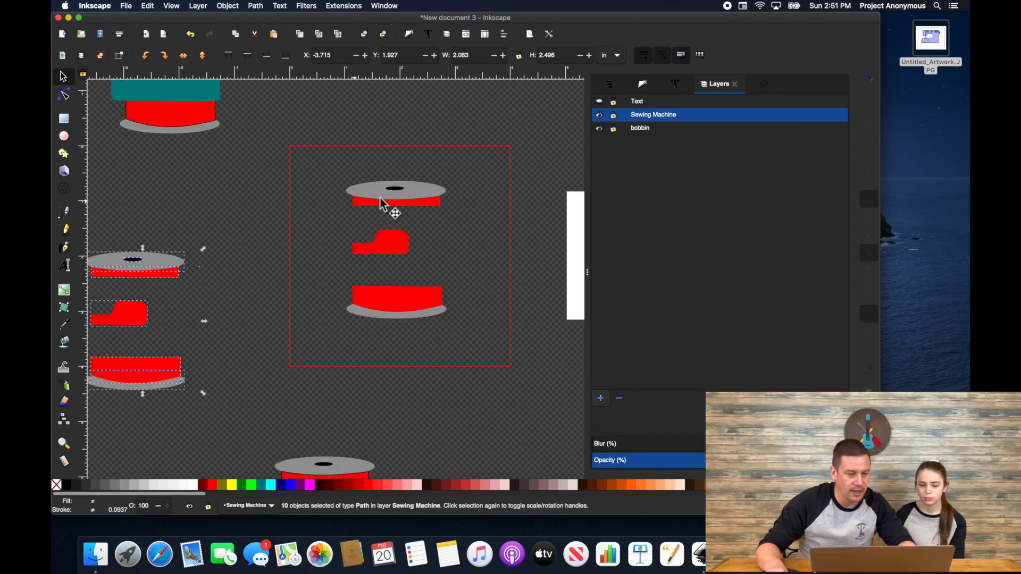
Step: Cut the red band out of the grey ellipse, delete the upper piece, and place the copied band on the arc
click(427, 201)
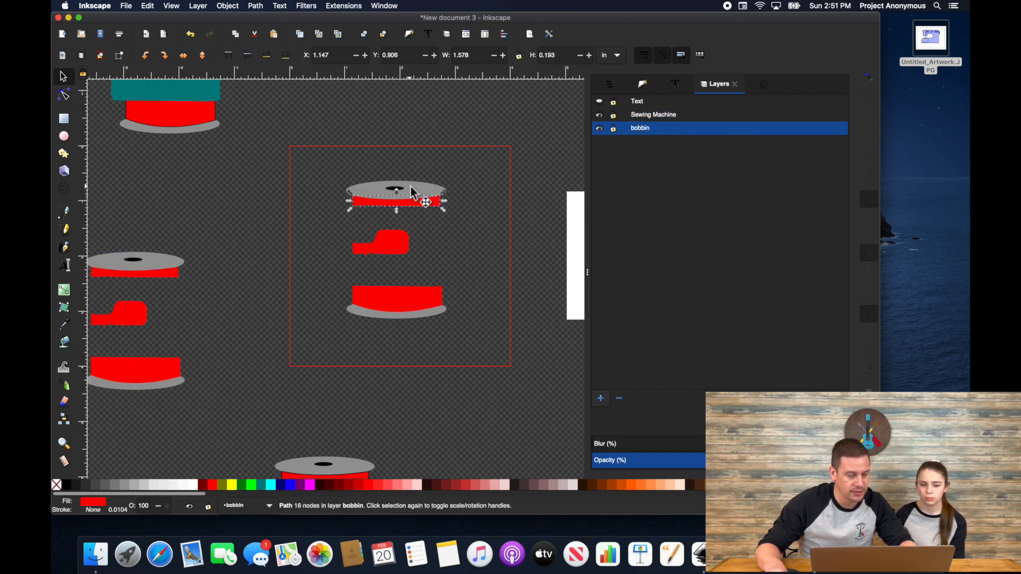
click(406, 306)
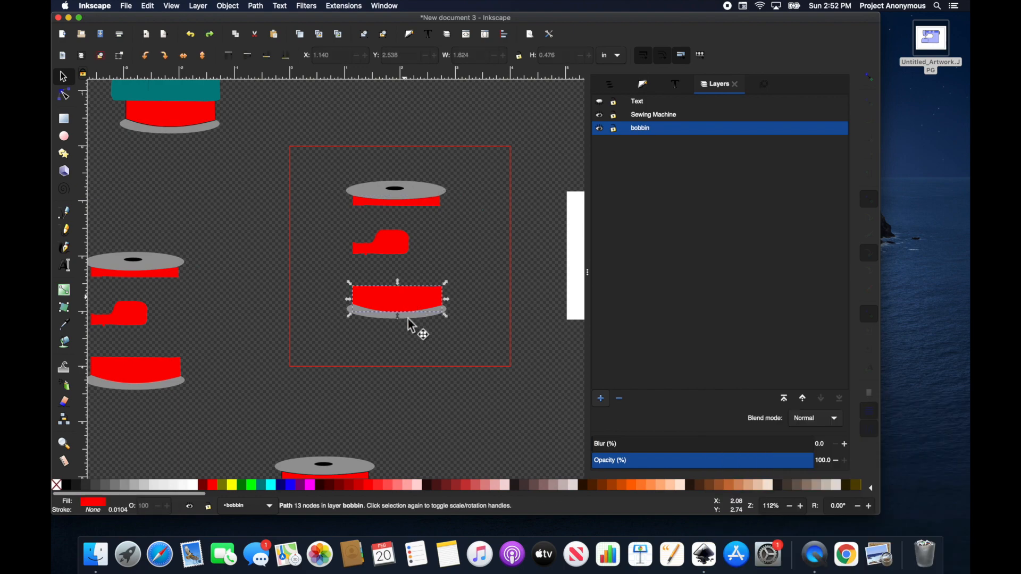
shift+click(417, 316)
click(254, 6)
click(275, 85)
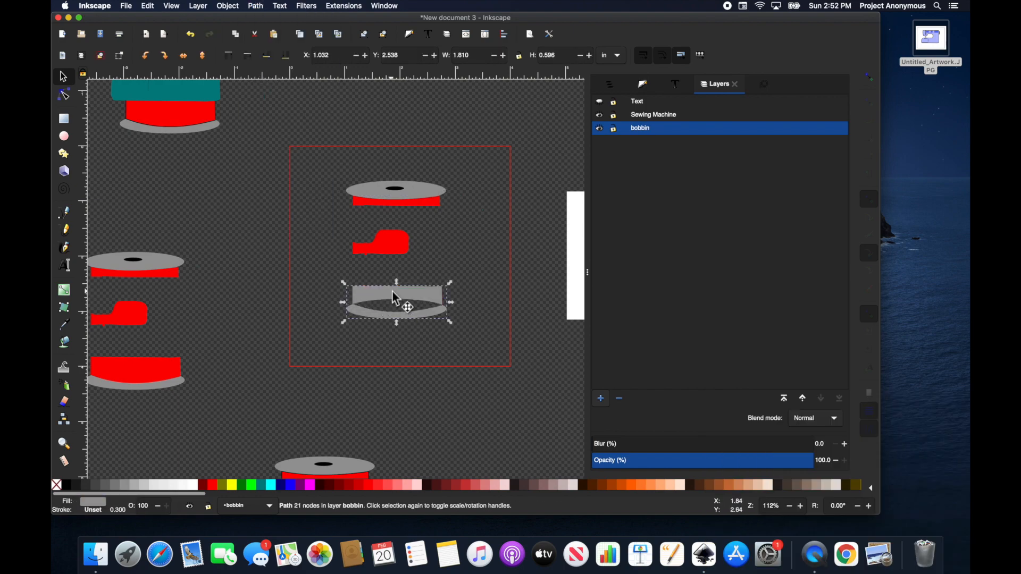
key(shift+super+k)
click(550, 302)
click(445, 295)
key(Delete)
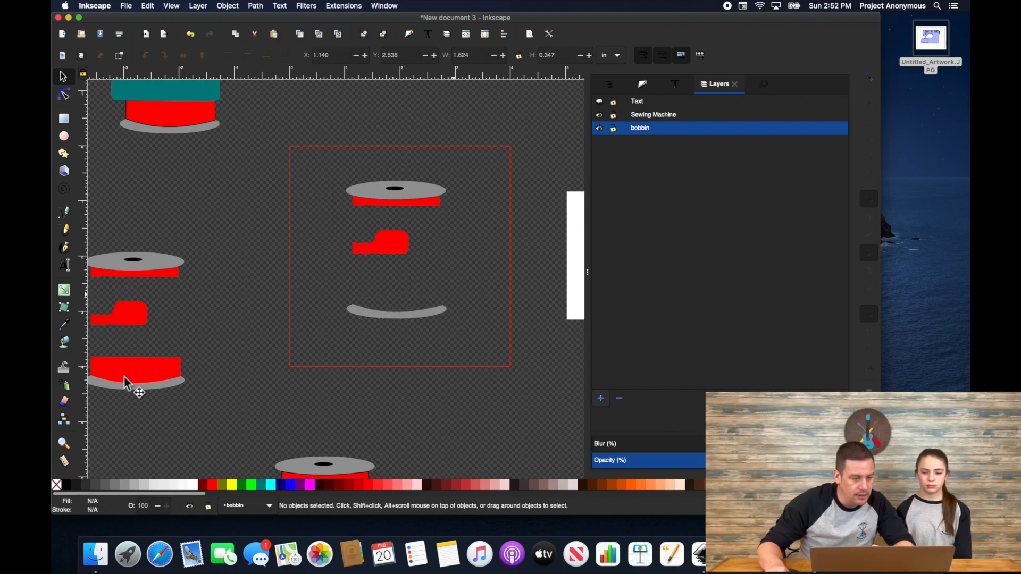
click(134, 378)
drag(134, 378, 400, 294)
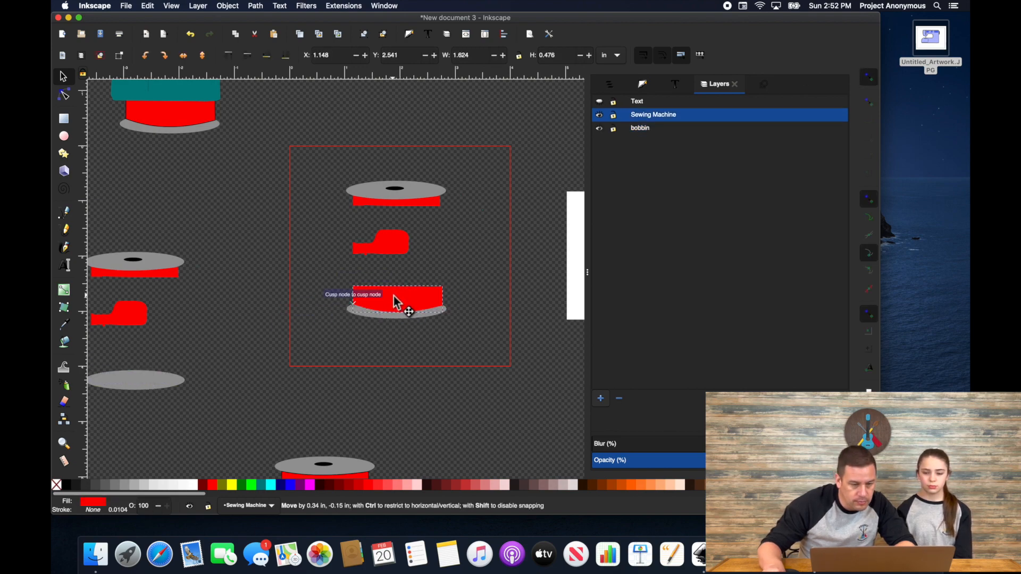
Step: Delete the extra grey top ellipse from the spool
scroll(208, 169, down, 1)
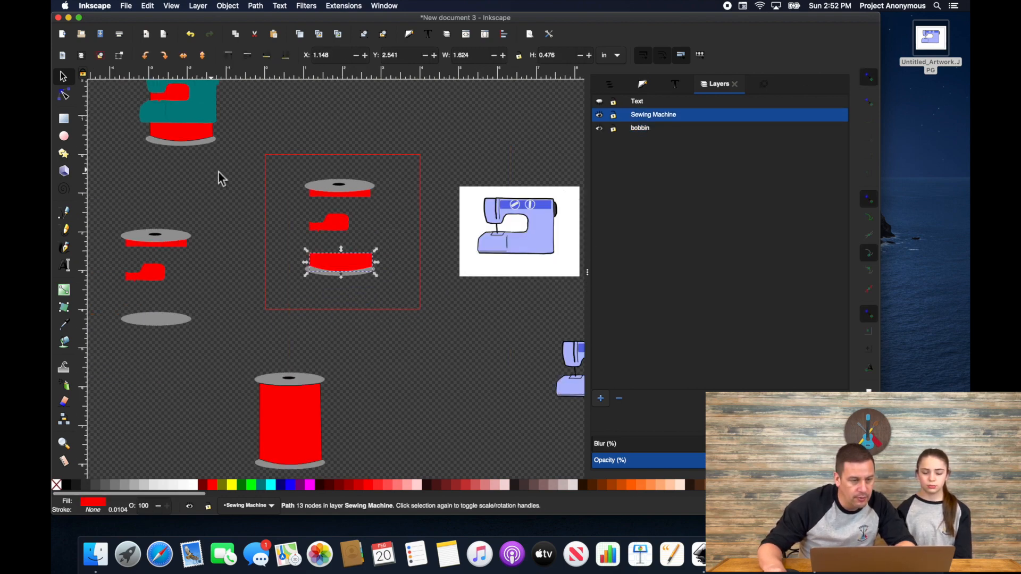
scroll(223, 176, up, 4)
scroll(224, 175, left, 2)
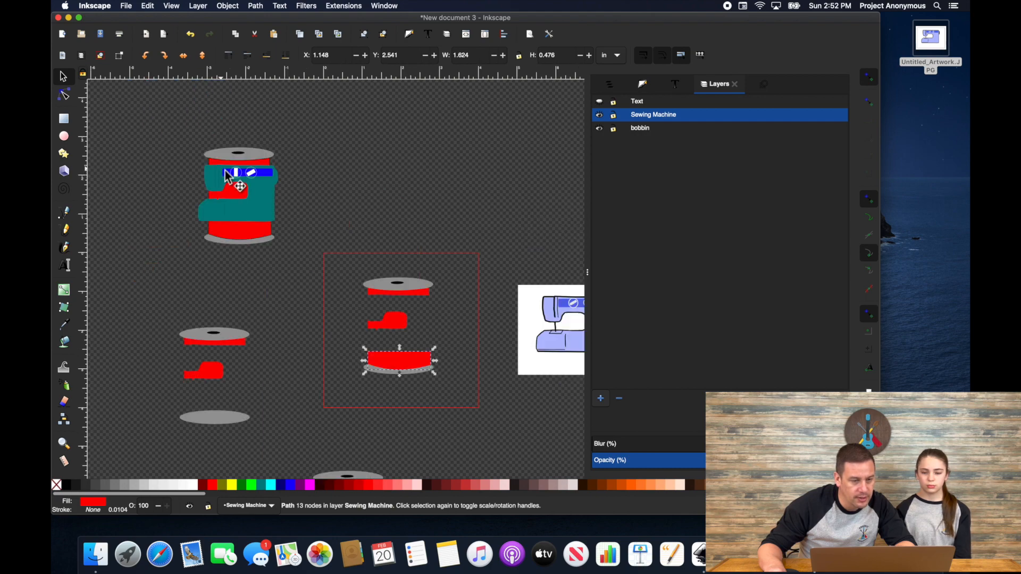
click(264, 161)
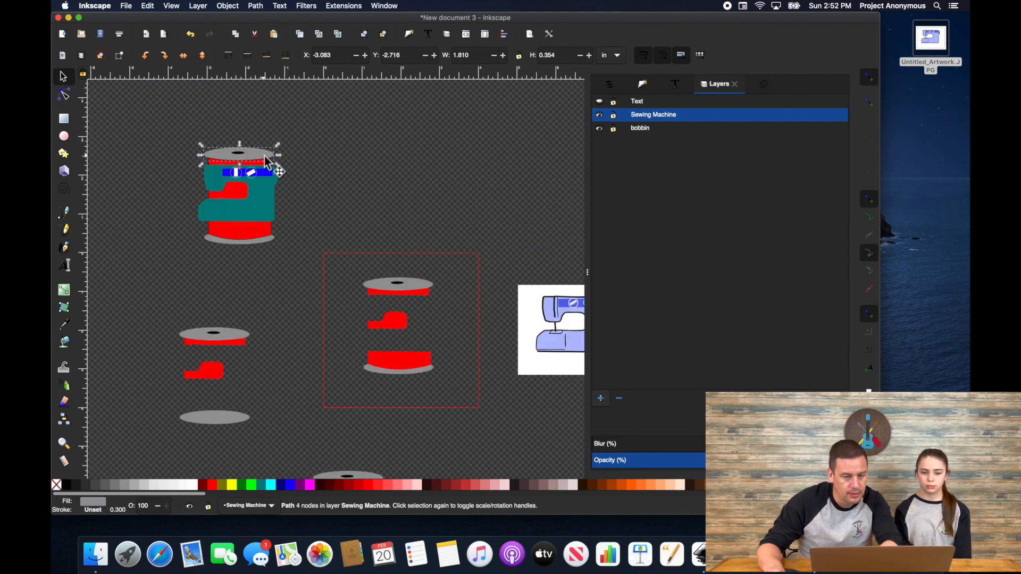
key(Delete)
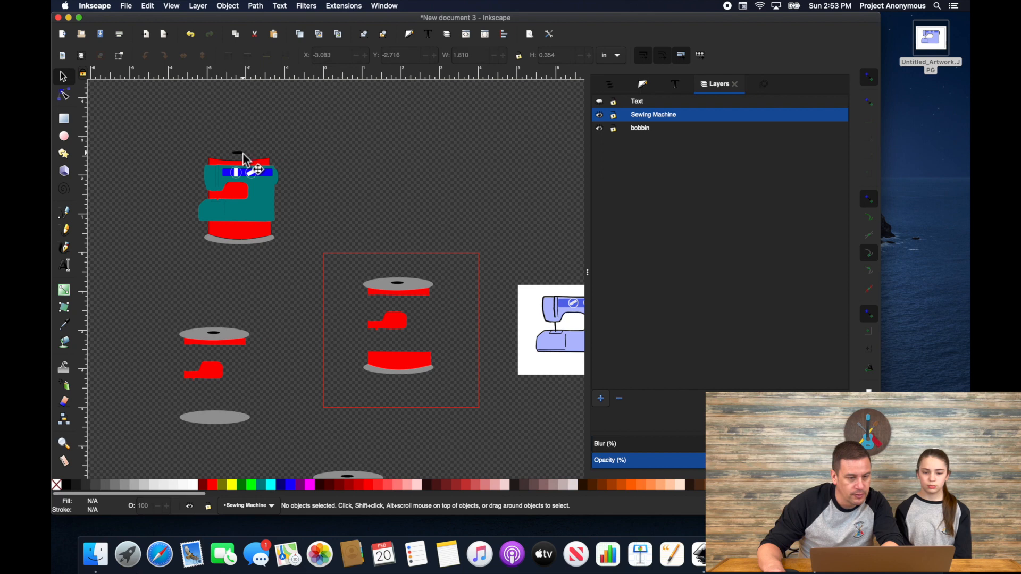
Step: Punch the black centre hole through the grey top ellipse with Path > Exclusion
click(407, 286)
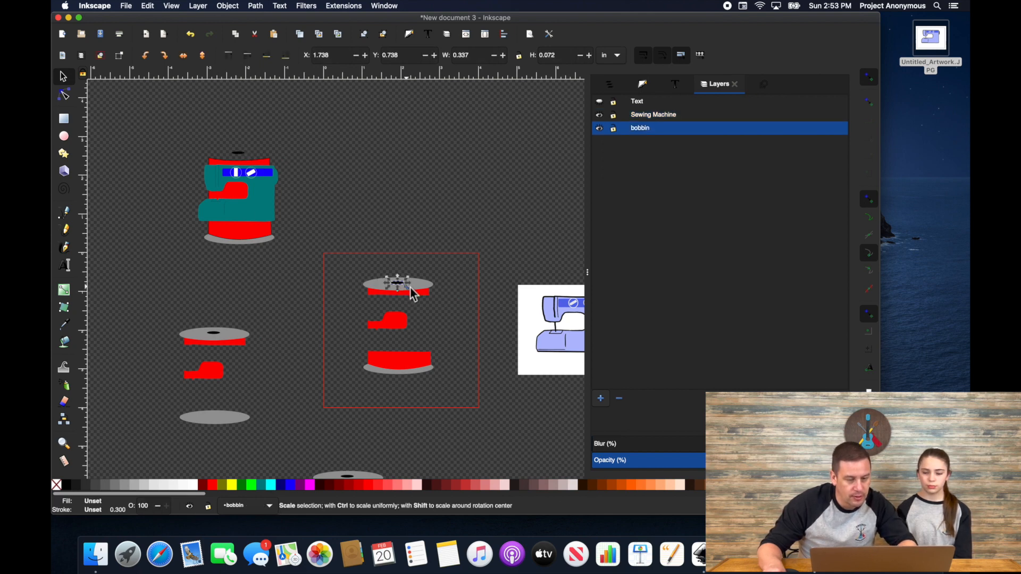
scroll(412, 286, up, 3)
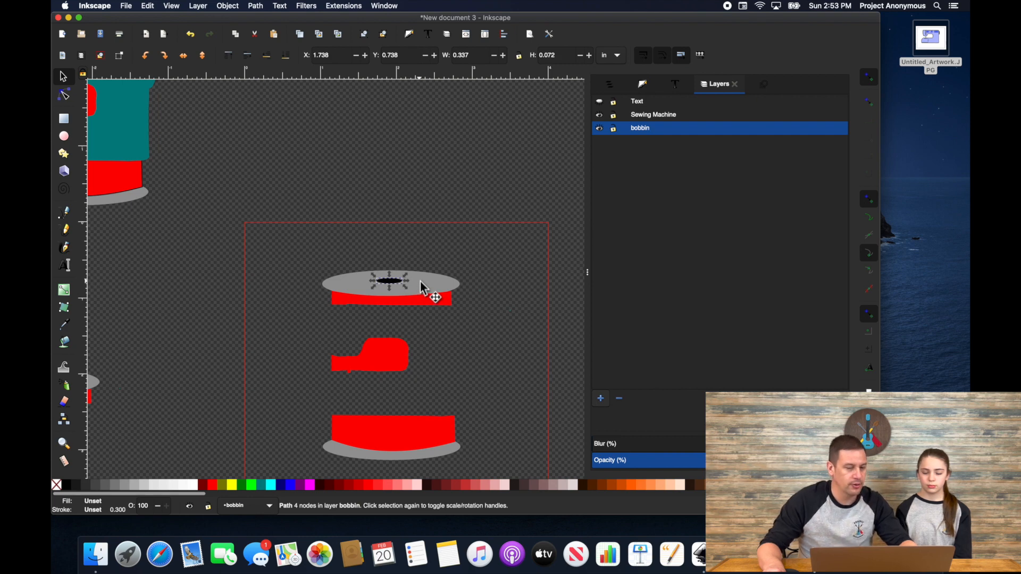
shift+click(420, 280)
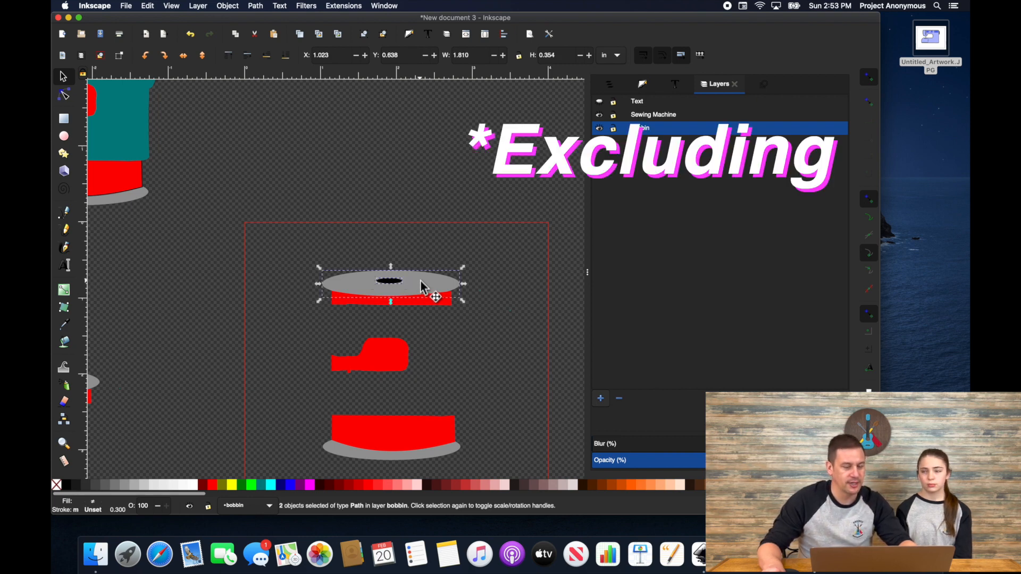
click(256, 6)
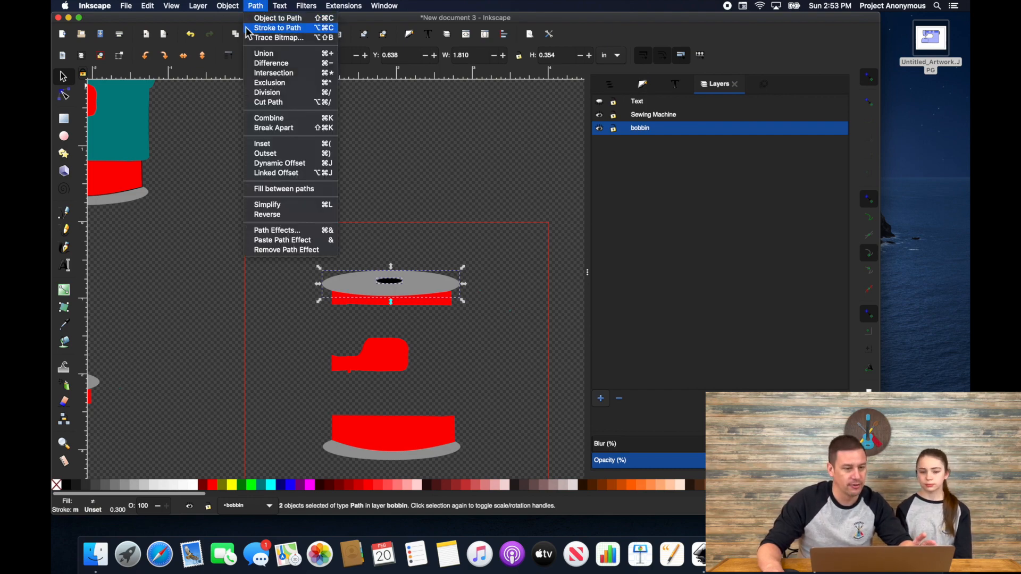
click(275, 85)
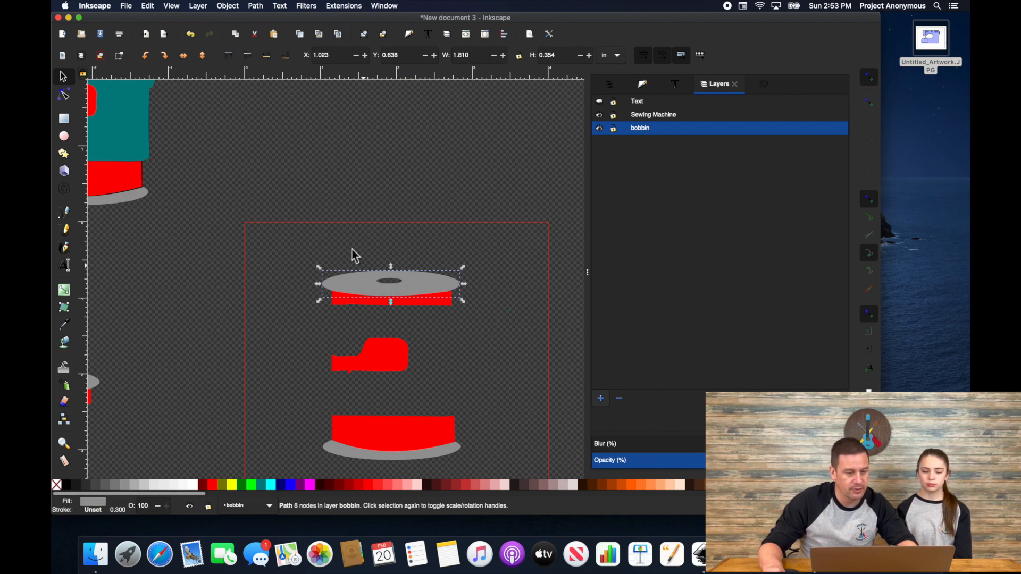
scroll(351, 252, up, 4)
scroll(351, 252, left, 4)
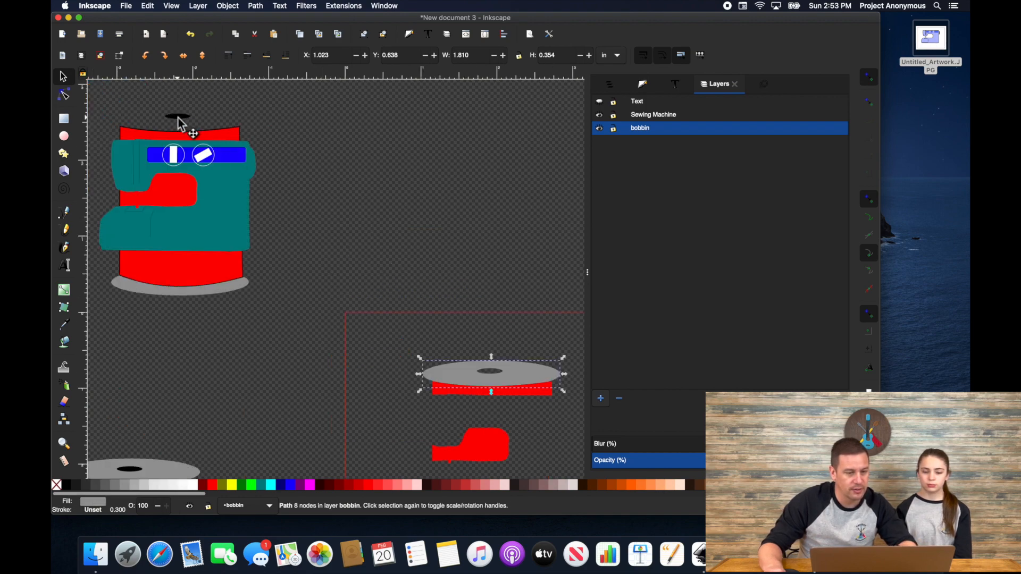
Step: Move the black ellipse onto the bobbin's hole, undoing an accidental machine move
drag(179, 117, 493, 372)
scroll(493, 371, up, 4)
scroll(468, 350, down, 6)
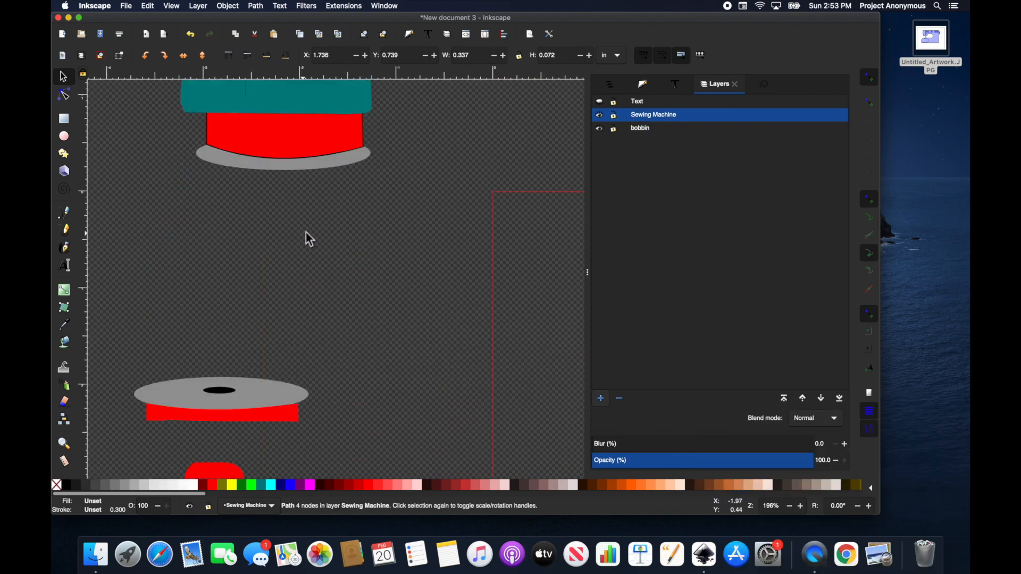
click(334, 119)
drag(331, 113, 349, 141)
key(super+z)
Step: Delete the red bobbin body and grey bottom ellipse, then restore them with undo
click(333, 101)
click(331, 101)
key(Delete)
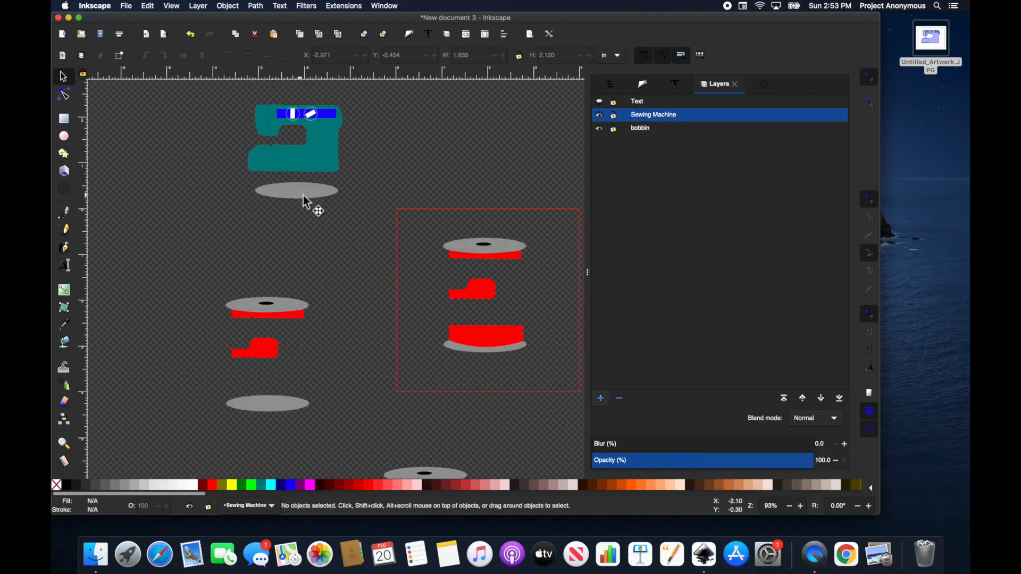
click(304, 194)
key(Delete)
scroll(409, 194, up, 5)
key(super+z)
key(super+z)
scroll(423, 265, up, 4)
scroll(424, 264, down, 3)
scroll(487, 367, down, 2)
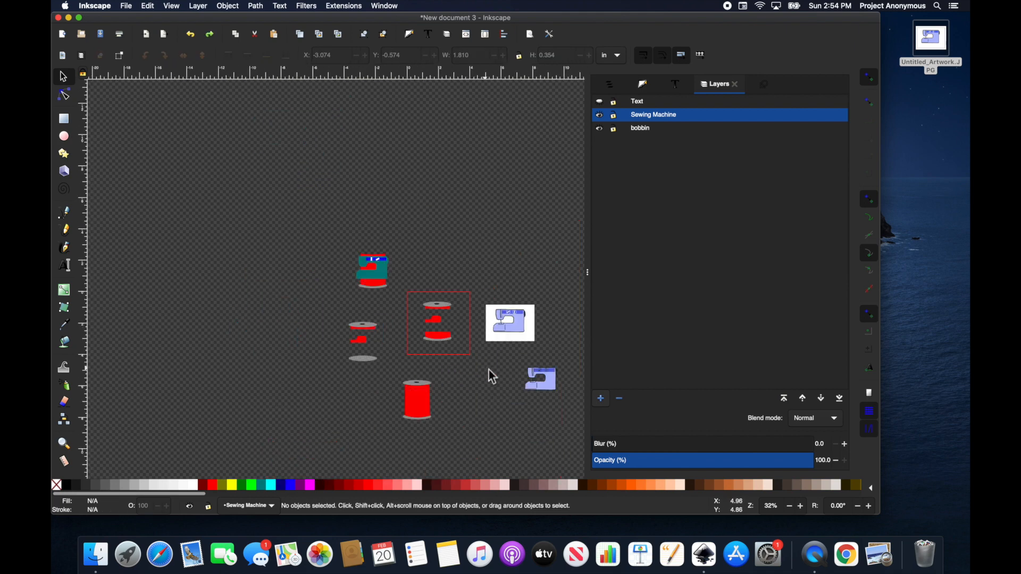
scroll(487, 375, up, 3)
Step: Select all parts of the sewing machine and paste a copy of it
scroll(372, 309, down, 2)
scroll(370, 302, up, 5)
Step: Delete the red spool body and grey ellipse sitting behind the machine
click(340, 293)
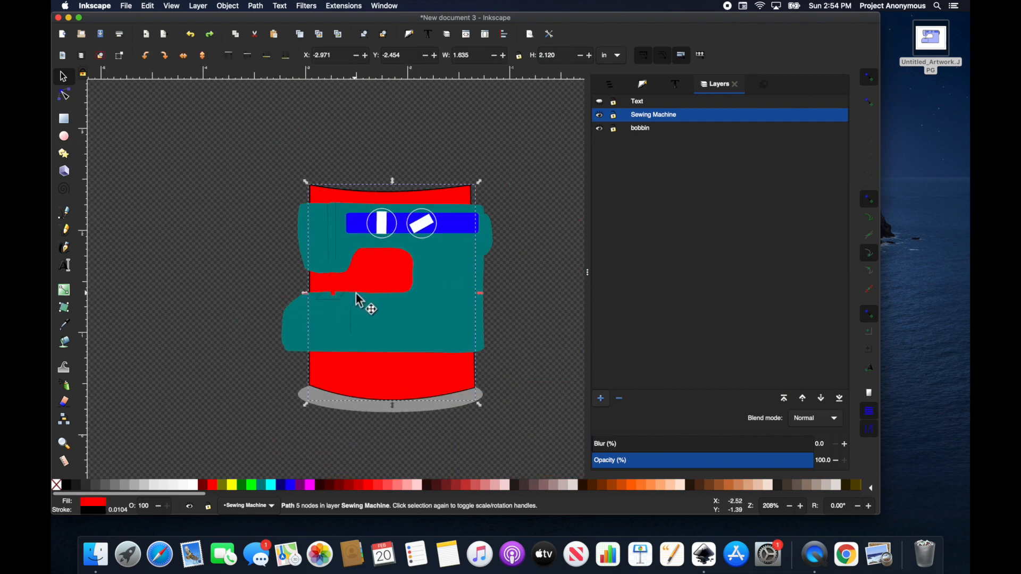
click(433, 332)
click(390, 389)
key(Delete)
click(385, 394)
key(Delete)
drag(241, 165, 548, 392)
click(559, 235)
Step: Move the blue control bar onto the right machine's control panel, aligned with its edge
scroll(555, 233, down, 3)
drag(383, 186, 564, 319)
key(super+c)
key(super+v)
click(453, 298)
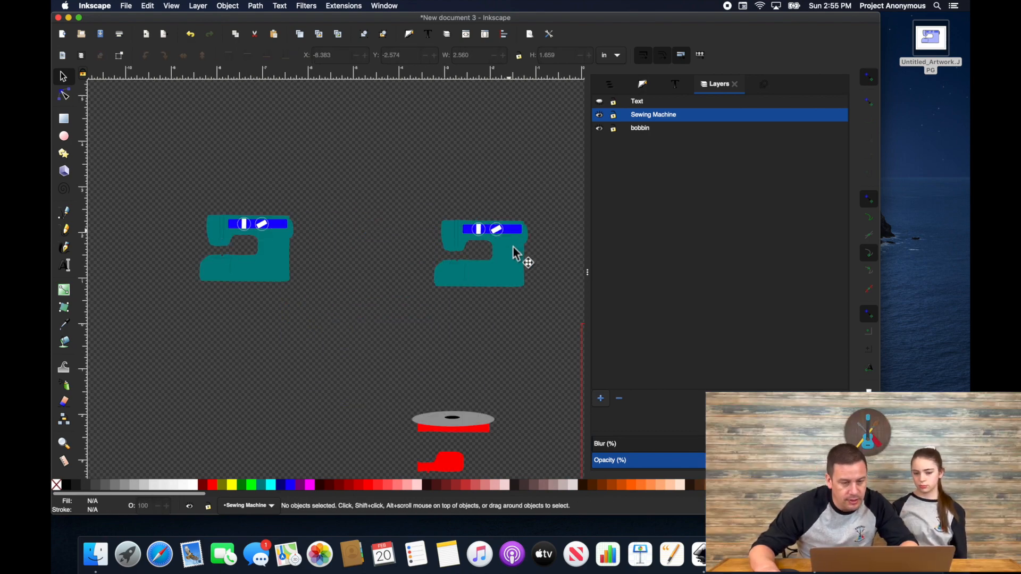
click(514, 250)
shift+click(511, 229)
drag(276, 229, 524, 222)
scroll(510, 233, up, 4)
scroll(331, 211, up, 4)
drag(328, 208, 309, 208)
Step: Lower the blue bar two levels behind the white knob circles, then select the whole machine
scroll(421, 228, down, 3)
click(267, 55)
click(267, 56)
click(266, 56)
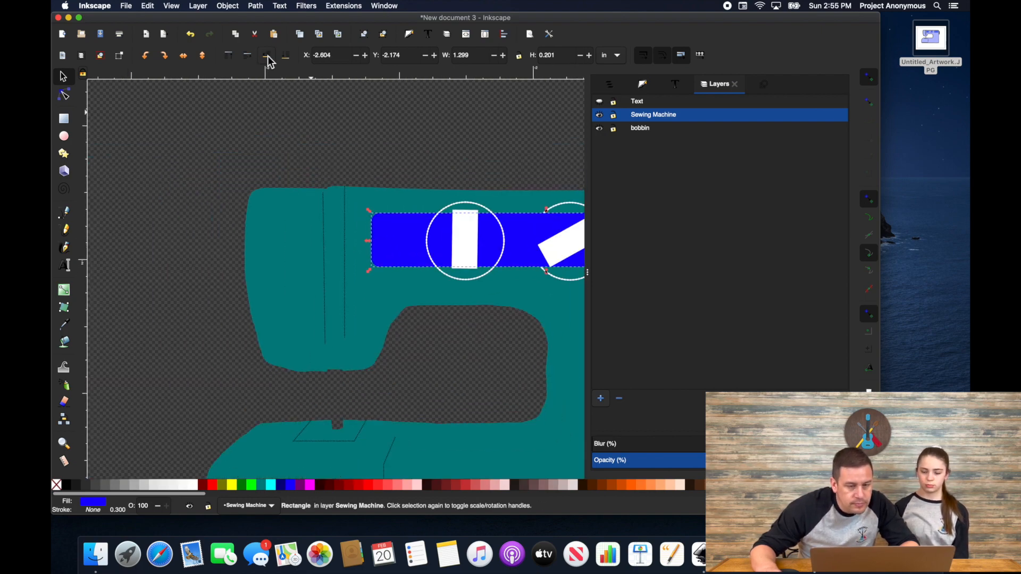
click(267, 56)
scroll(474, 217, down, 1)
scroll(374, 211, down, 3)
drag(283, 168, 553, 358)
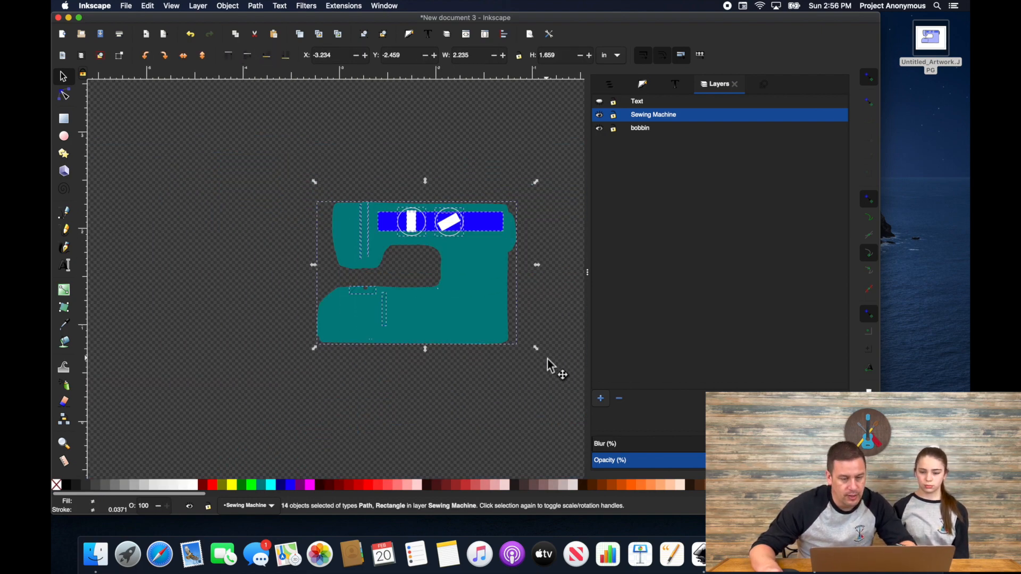
scroll(547, 357, down, 3)
scroll(400, 269, up, 4)
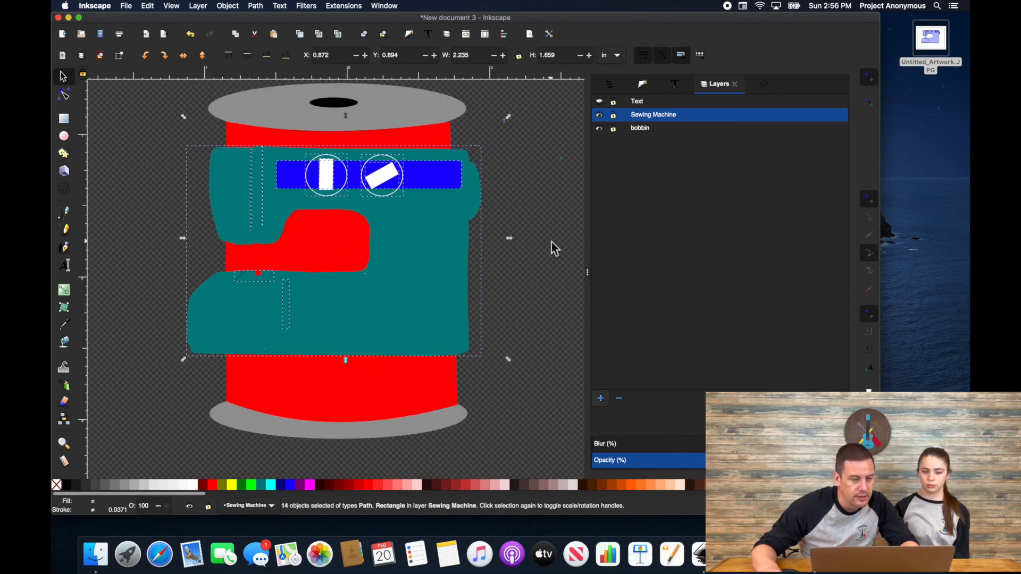
Step: Make the Text layer visible and select the SEW CRAFTY label
click(549, 246)
scroll(479, 199, down, 3)
click(600, 101)
click(432, 265)
scroll(374, 192, down, 3)
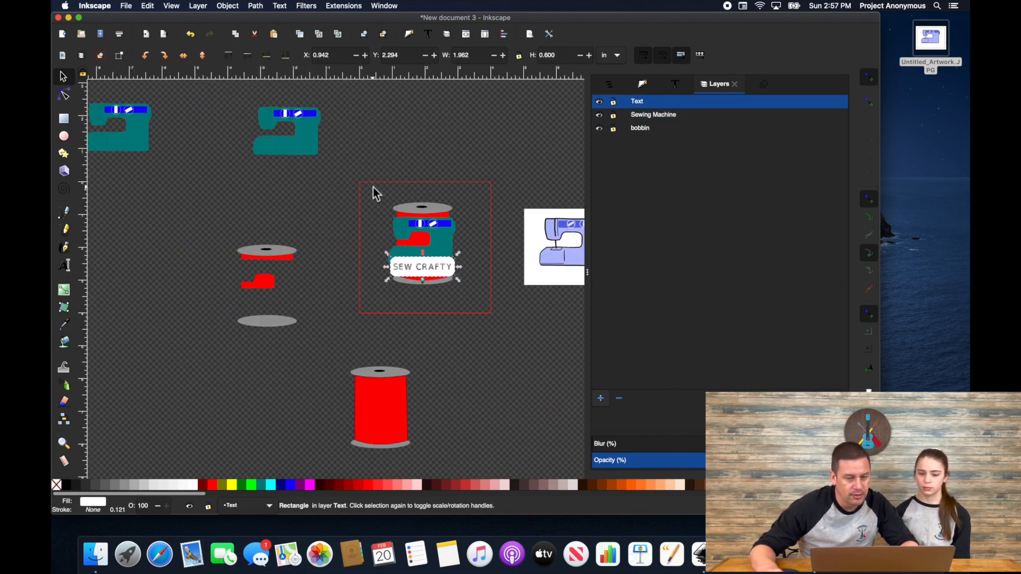
Step: Nudge the needle on the page's spool slightly to the right
scroll(244, 180, down, 2)
Step: Delete the leftover bobbin pieces
click(224, 206)
click(257, 224)
key(Delete)
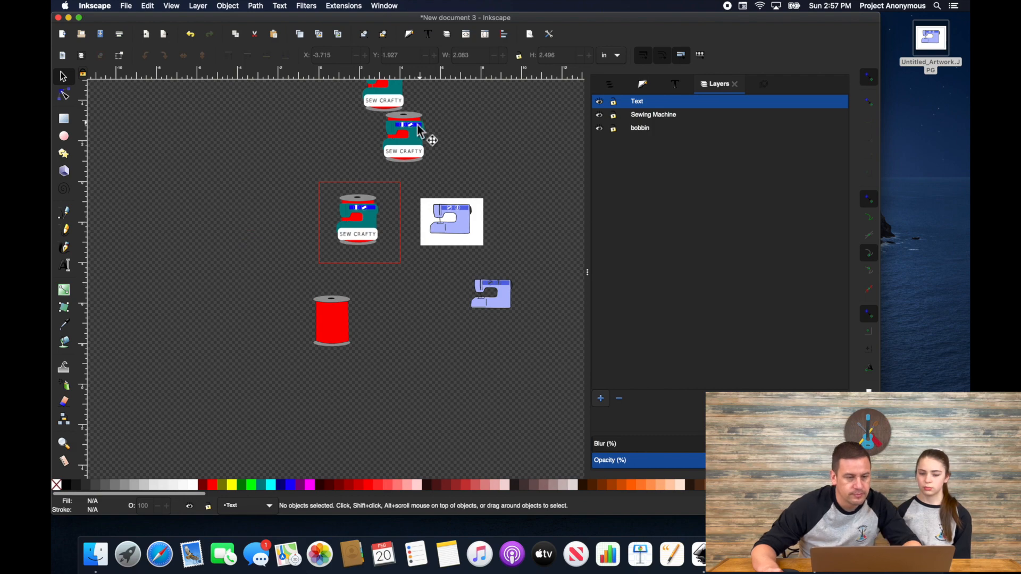
scroll(436, 143, up, 2)
scroll(396, 138, up, 4)
click(389, 132)
scroll(341, 202, down, 10)
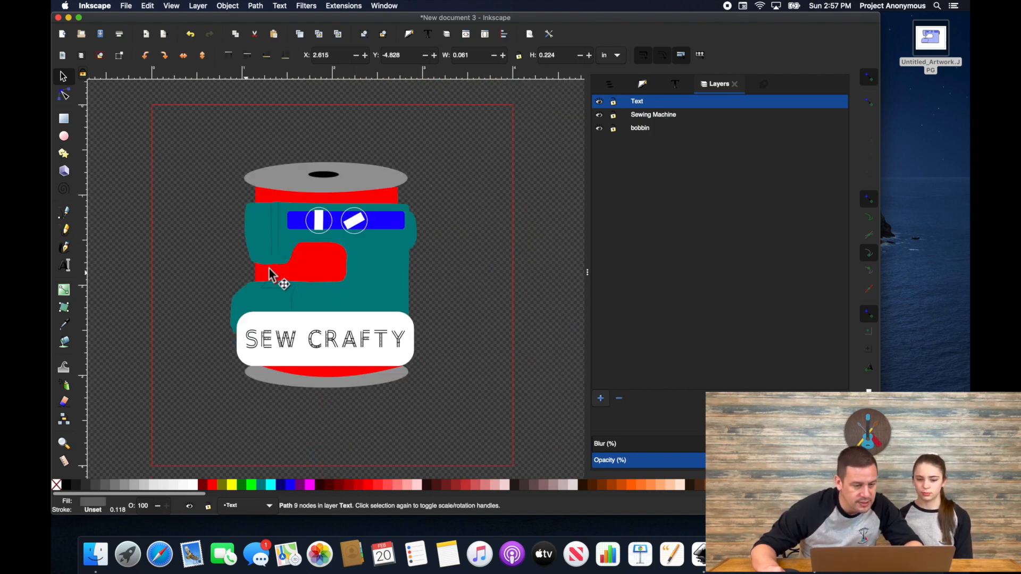
click(272, 271)
scroll(271, 270, up, 3)
drag(277, 268, 288, 267)
scroll(296, 250, up, 2)
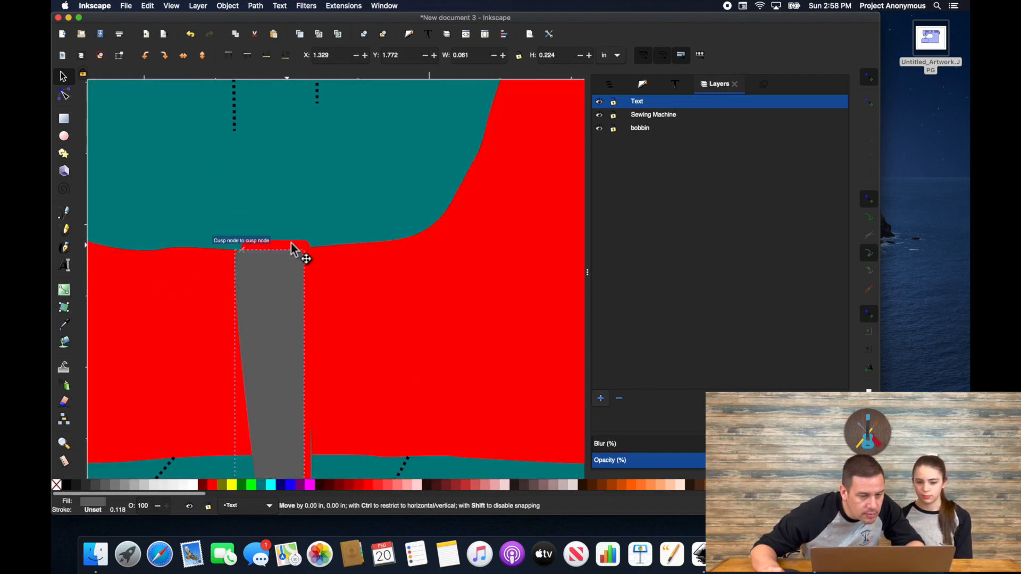
scroll(397, 239, down, 8)
scroll(364, 362, down, 3)
Step: Cut the white label rectangle out of the teal body with Exclusion and delete the text
click(373, 363)
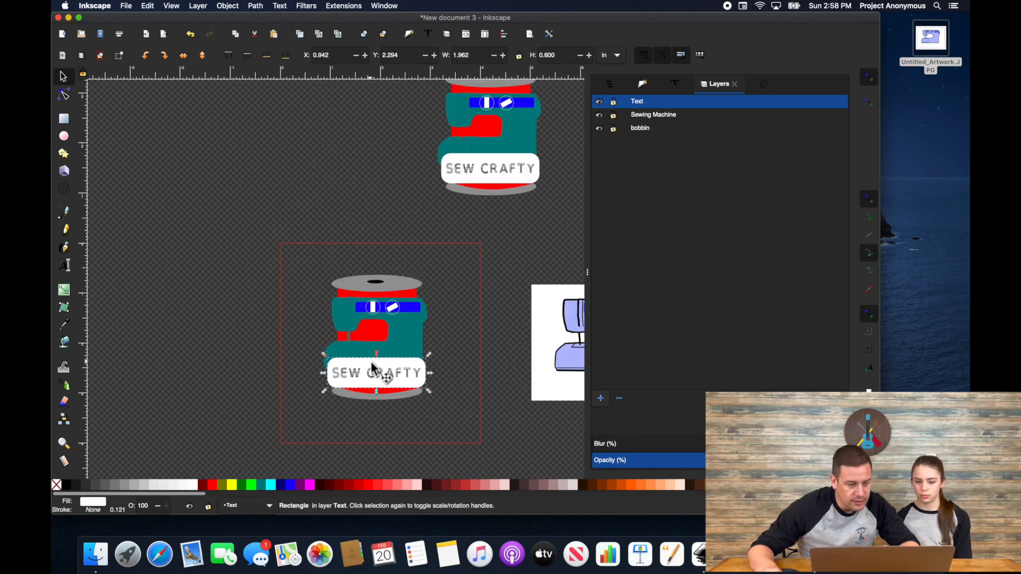
shift+click(412, 349)
click(255, 6)
click(281, 83)
click(397, 374)
key(Delete)
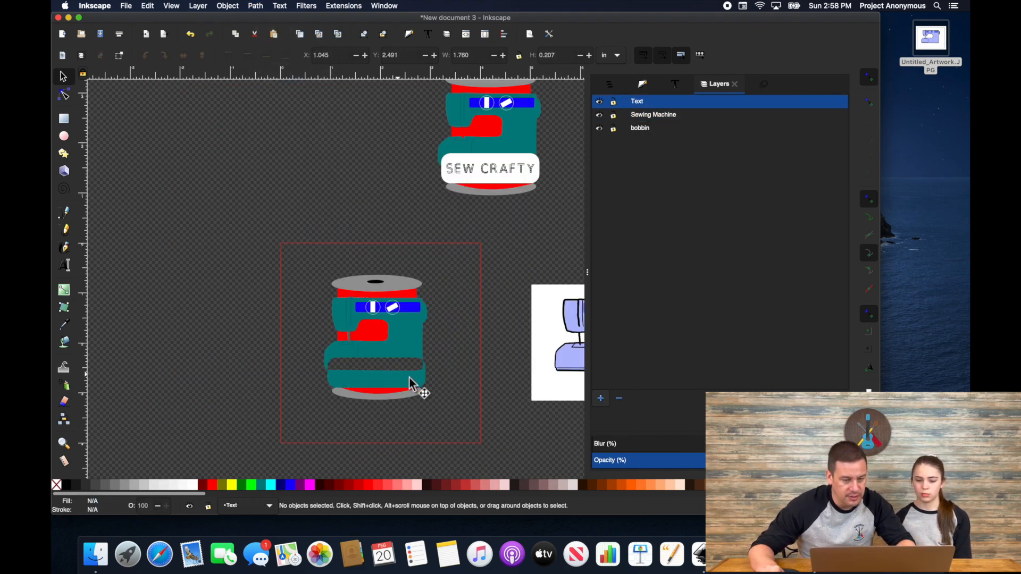
Step: Break apart the trimmed teal body and delete its lower piece
click(382, 384)
key(ctrl+shift+k)
click(433, 385)
click(422, 384)
key(Delete)
Step: Copy the upper spool's white rectangle and place the copy over the lower spool's base
click(489, 157)
key(super+c)
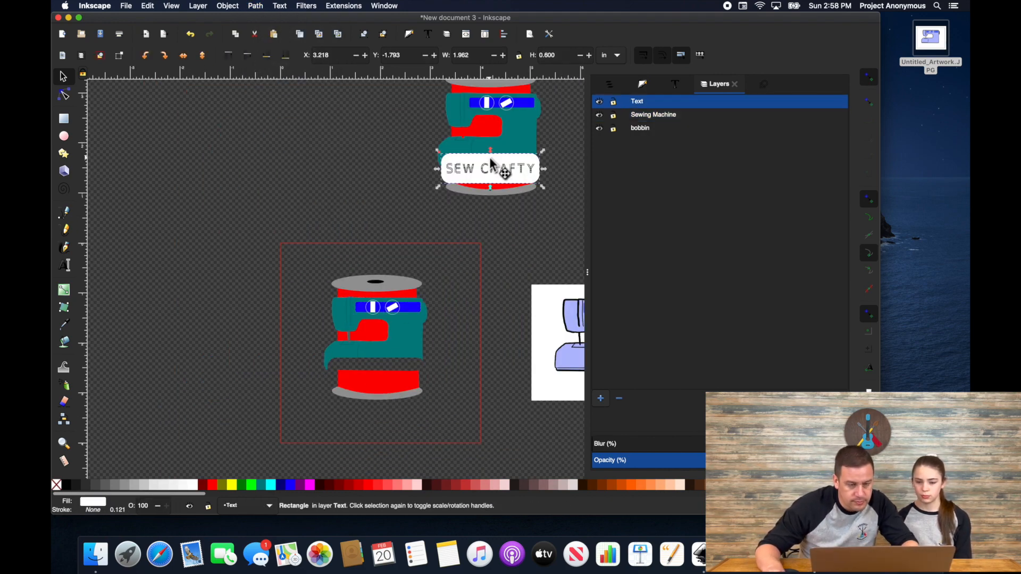
key(super+v)
drag(367, 368, 372, 372)
scroll(367, 367, up, 3)
drag(471, 357, 489, 355)
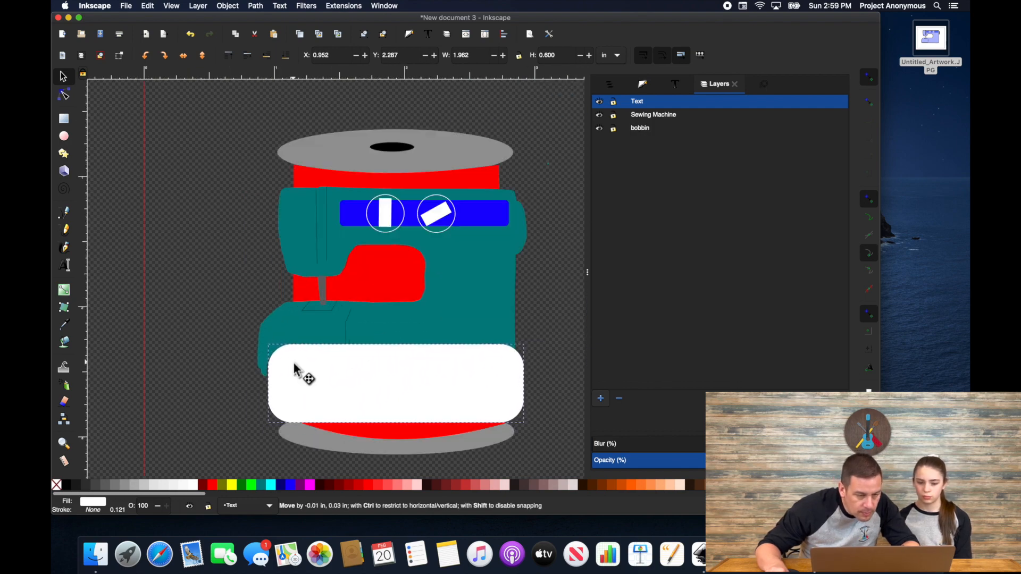
Step: Cut the rectangle out of the lower red spool body with Exclusion, then delete the holed shape
click(547, 365)
click(473, 427)
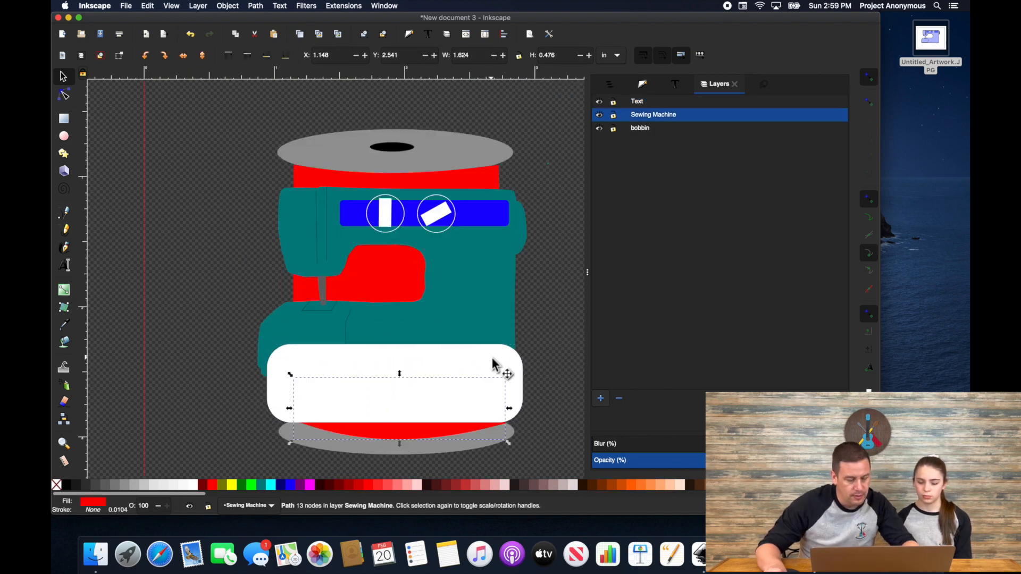
shift+click(491, 355)
click(255, 6)
click(265, 84)
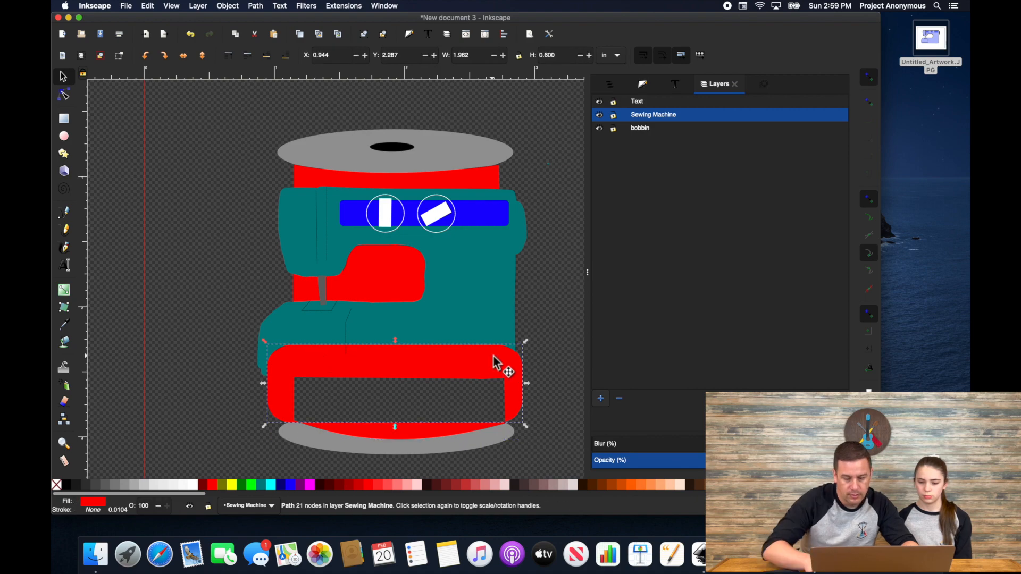
key(Delete)
scroll(493, 354, down, 5)
Step: Drag the SEW CRAFTY label onto the machine's base and fine-tune its position
click(546, 237)
click(506, 201)
scroll(507, 201, up, 3)
drag(573, 290, 399, 381)
scroll(478, 340, down, 5)
scroll(416, 371, up, 4)
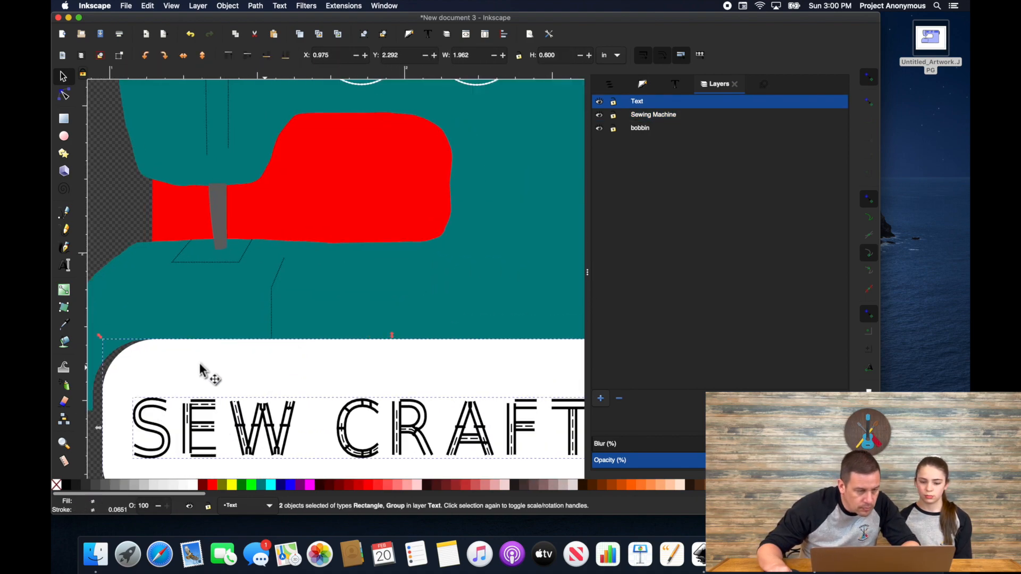
drag(199, 365, 173, 370)
scroll(461, 347, down, 2)
scroll(553, 355, up, 4)
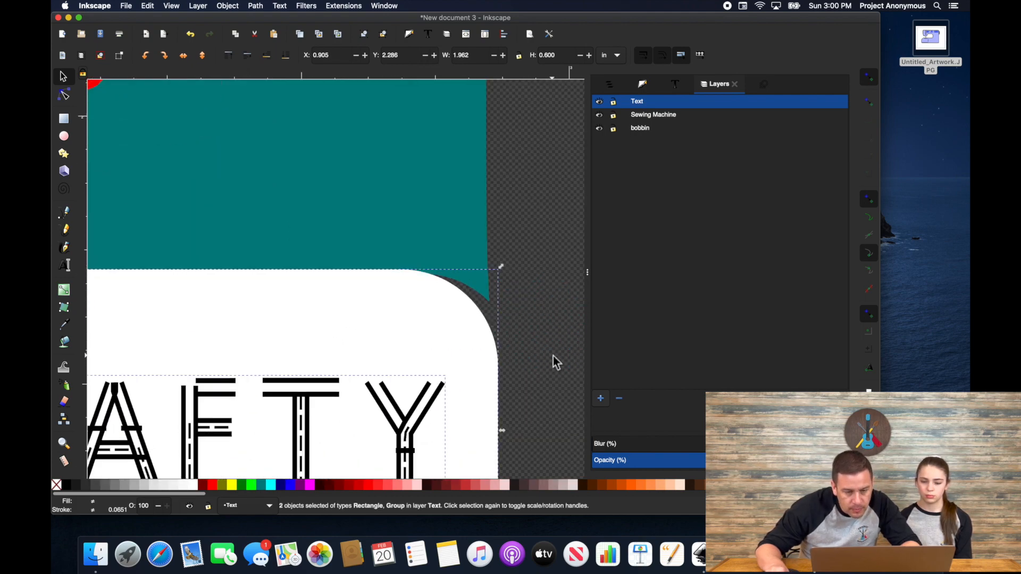
drag(404, 321, 422, 313)
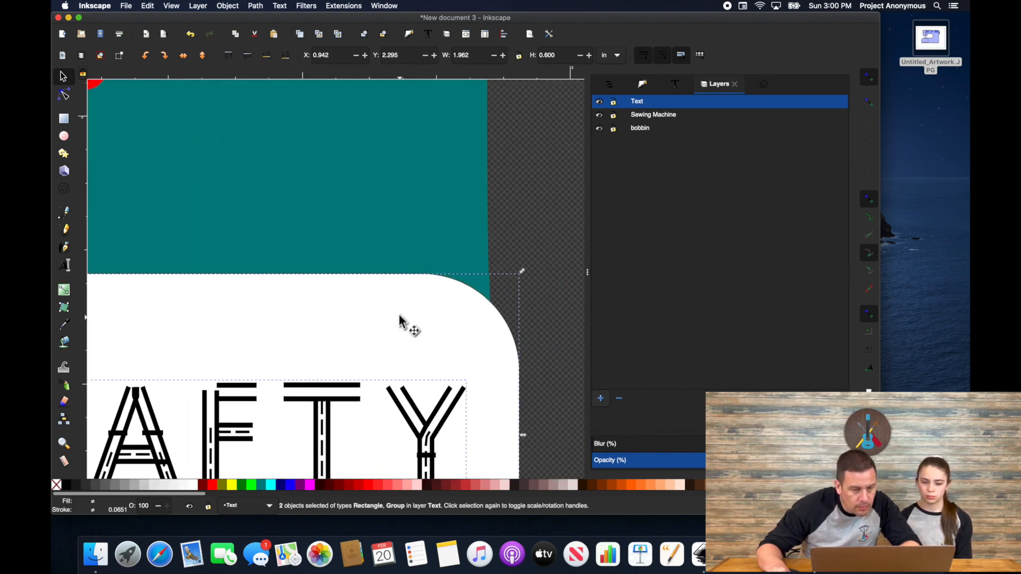
Step: Rubber-band select the whole finished design
scroll(280, 315, down, 3)
scroll(508, 325, down, 3)
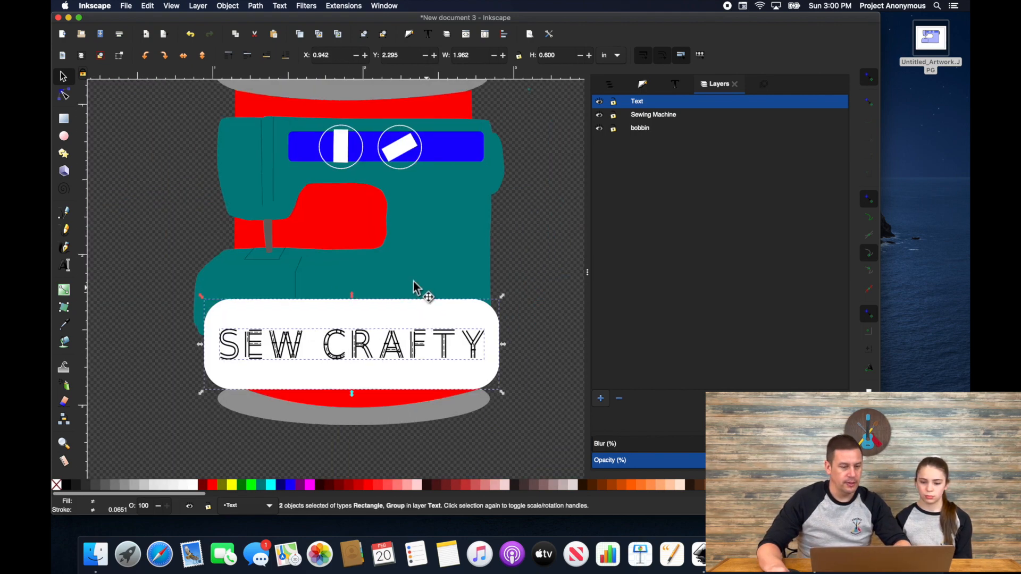
scroll(413, 282, down, 2)
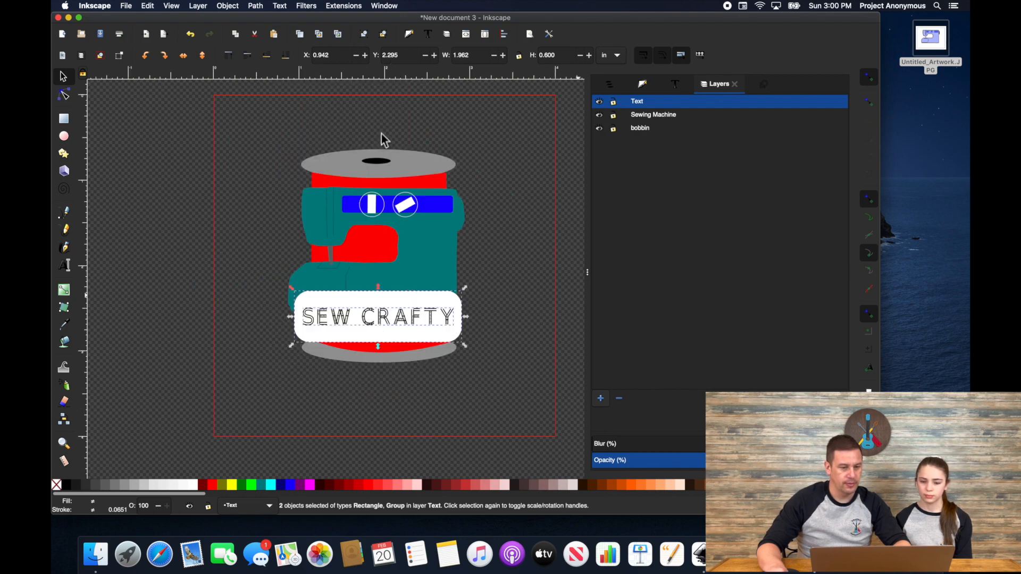
drag(228, 118, 509, 395)
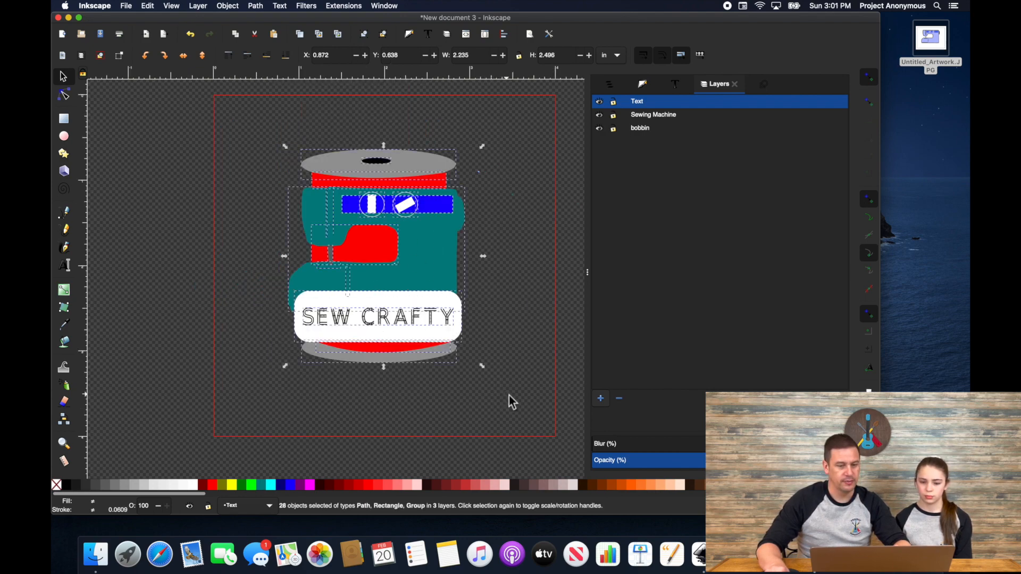
Step: Run the Ink/Stitch Stitch Plan Preview of the design
click(343, 6)
mouse_move(369, 123)
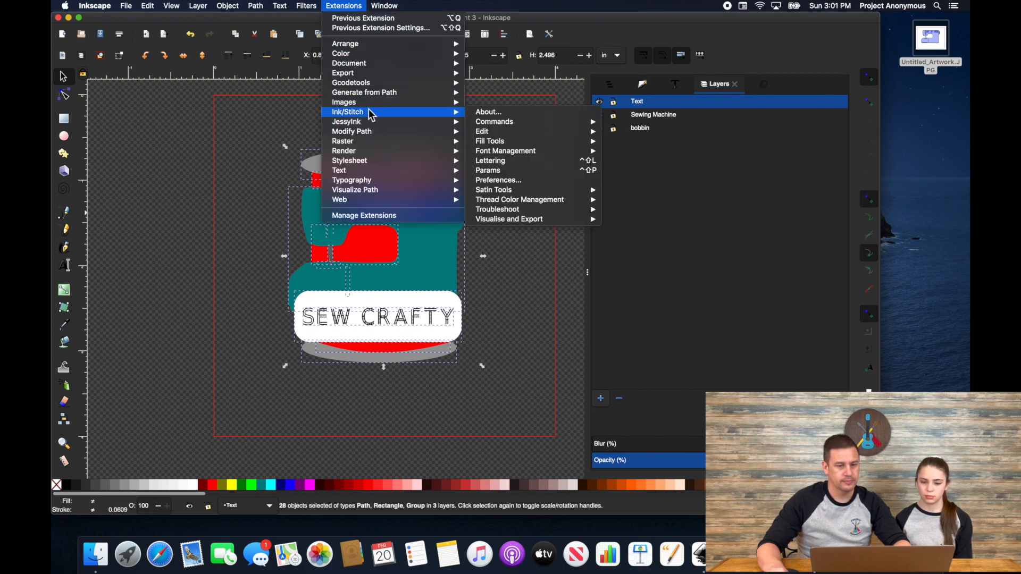
mouse_move(532, 219)
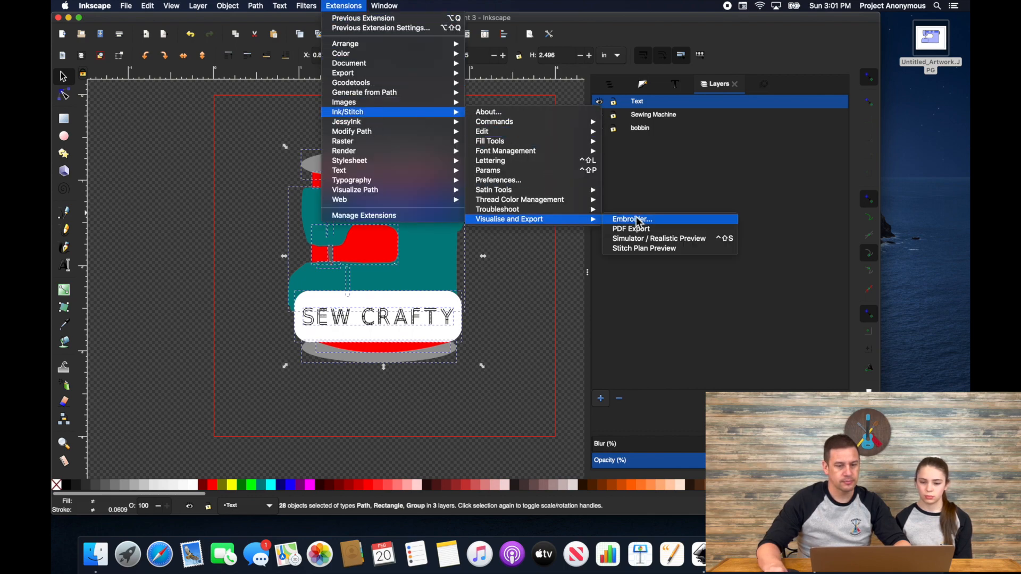
click(642, 249)
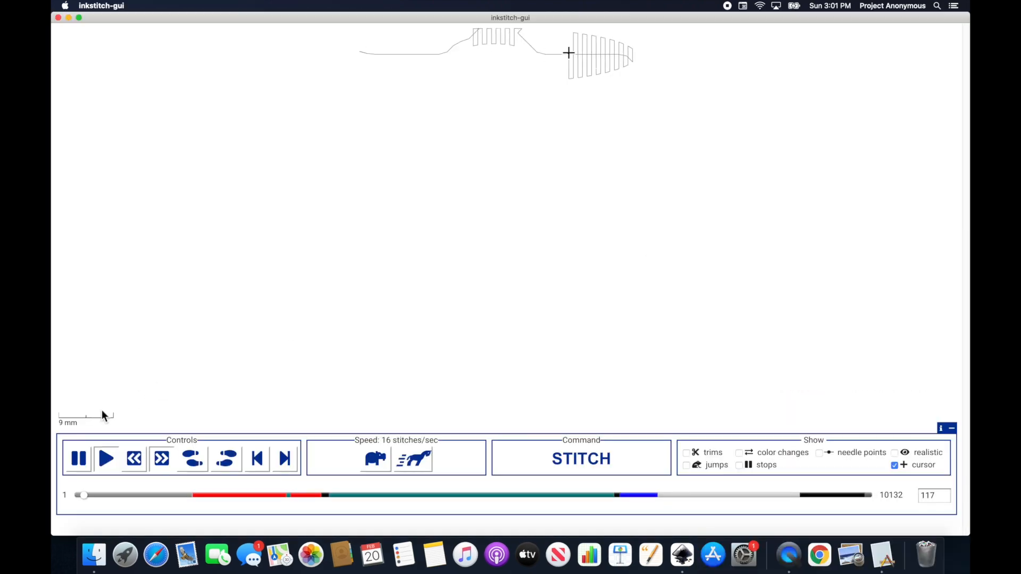
Step: Play the stitch plan at 512 stitches/sec and quit the viewer
click(413, 458)
click(413, 458)
click(414, 459)
click(413, 458)
click(414, 458)
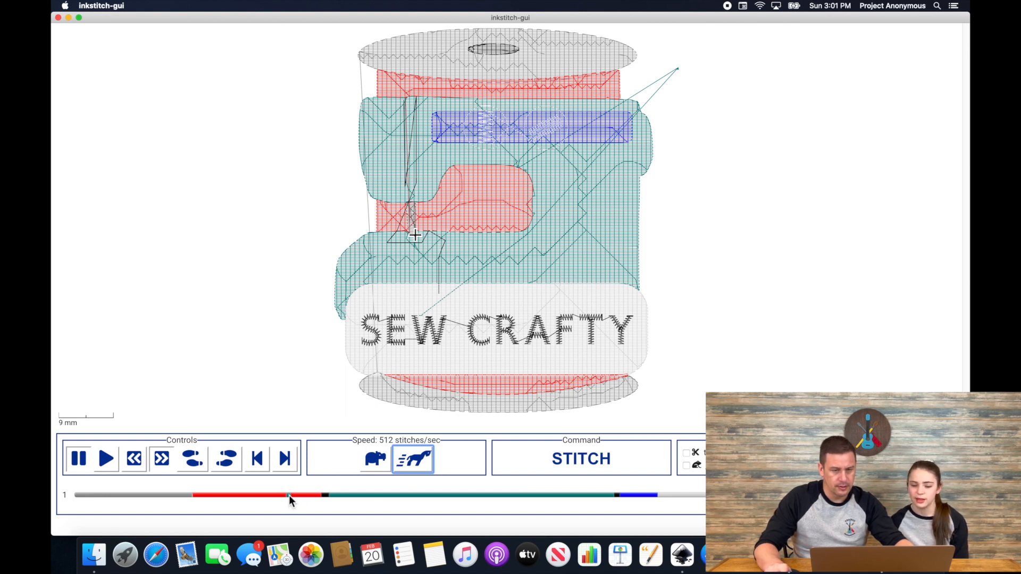
click(96, 7)
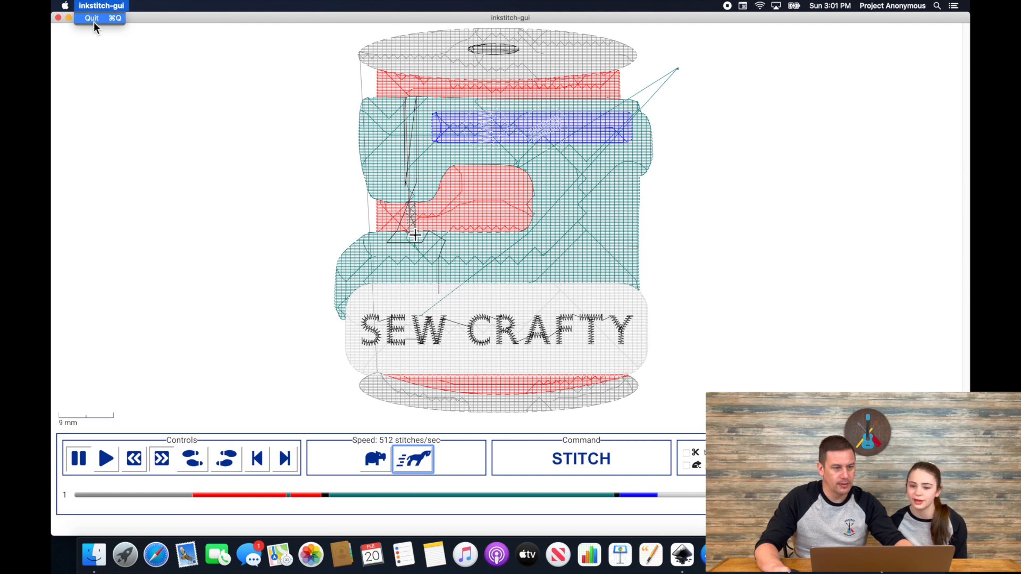
click(93, 20)
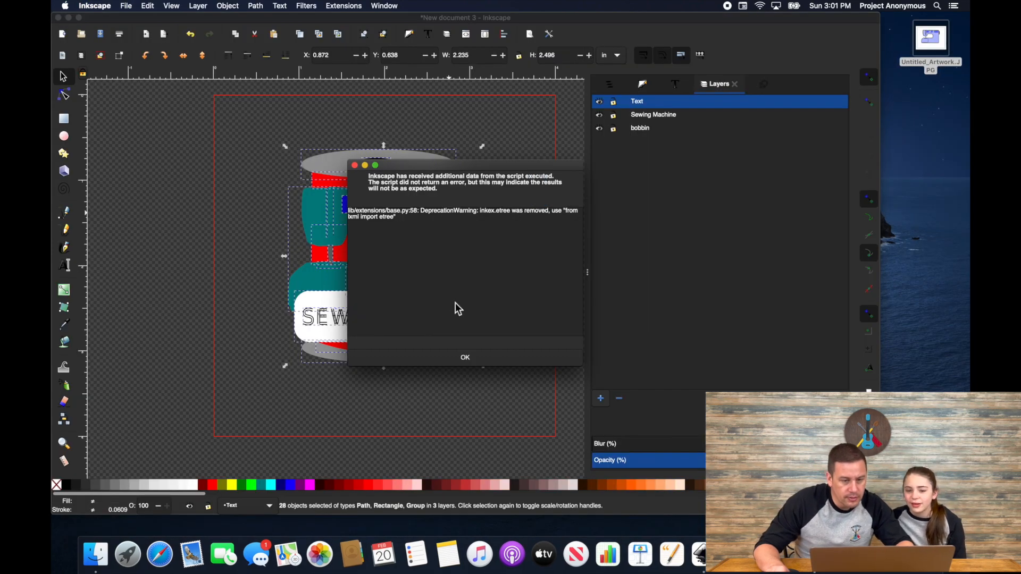
Step: Dismiss the script warning and delete the three stray preview paths right of the spool
click(465, 358)
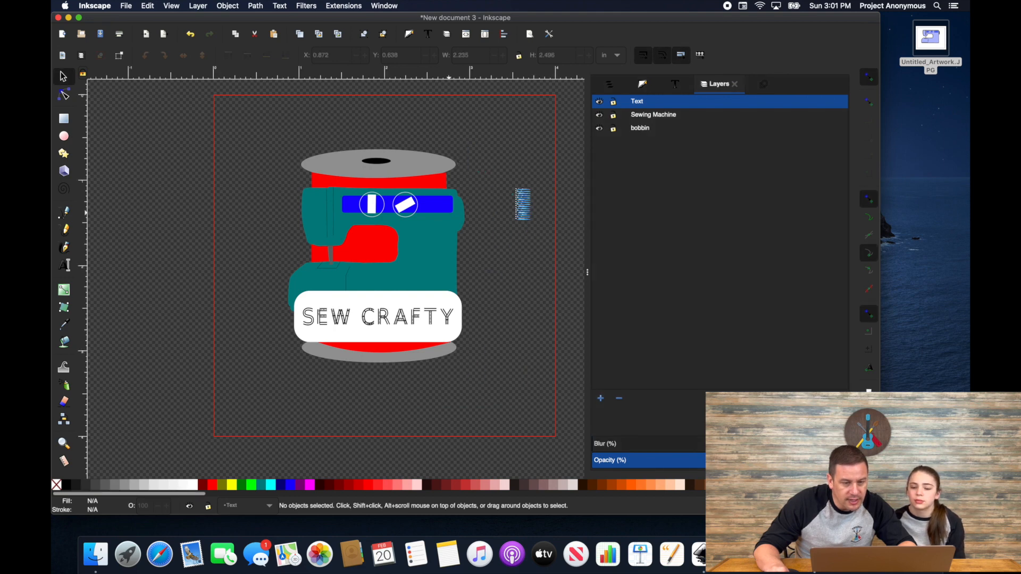
click(513, 191)
key(ctrl+alt+a)
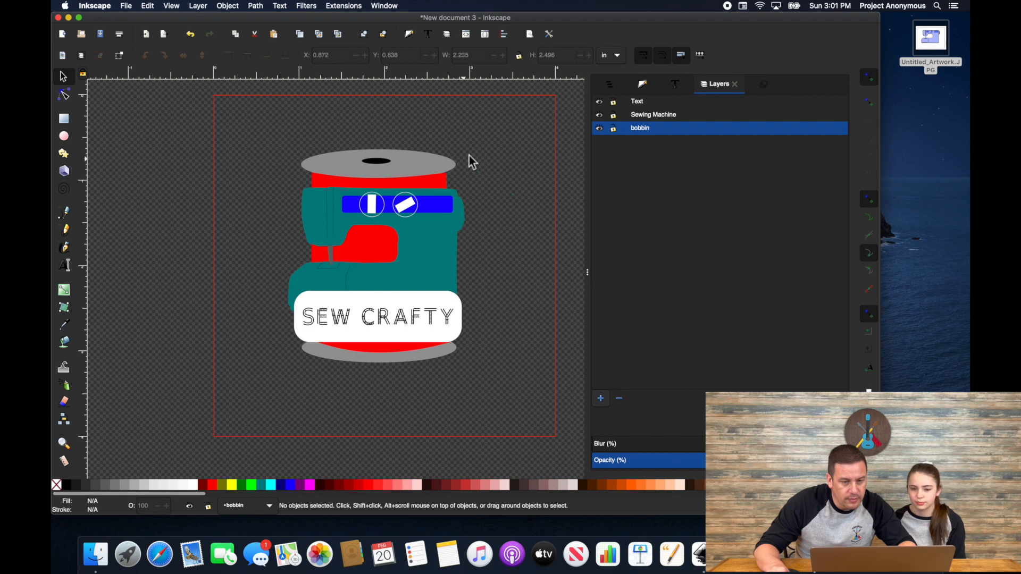
drag(469, 157, 534, 203)
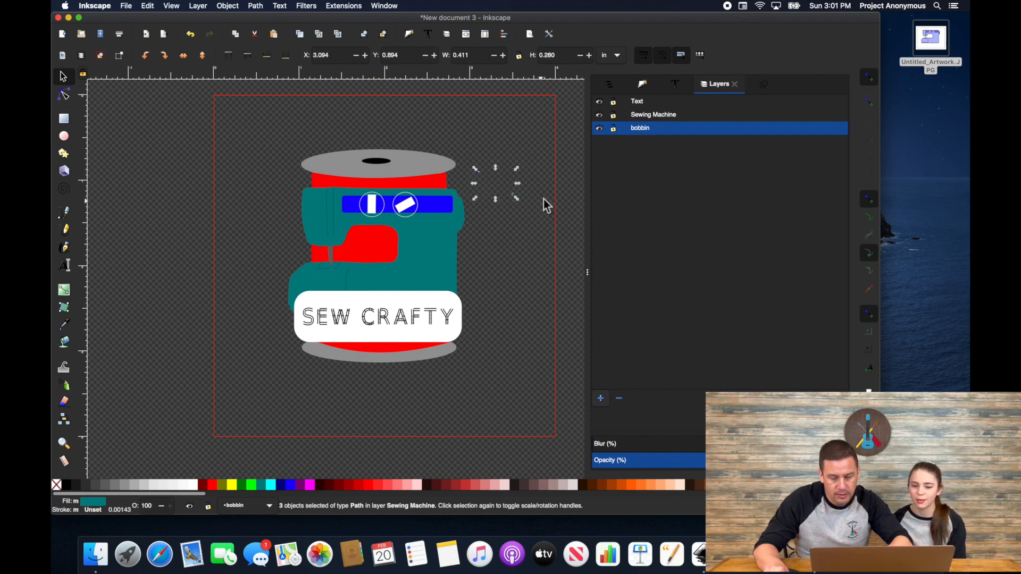
key(Delete)
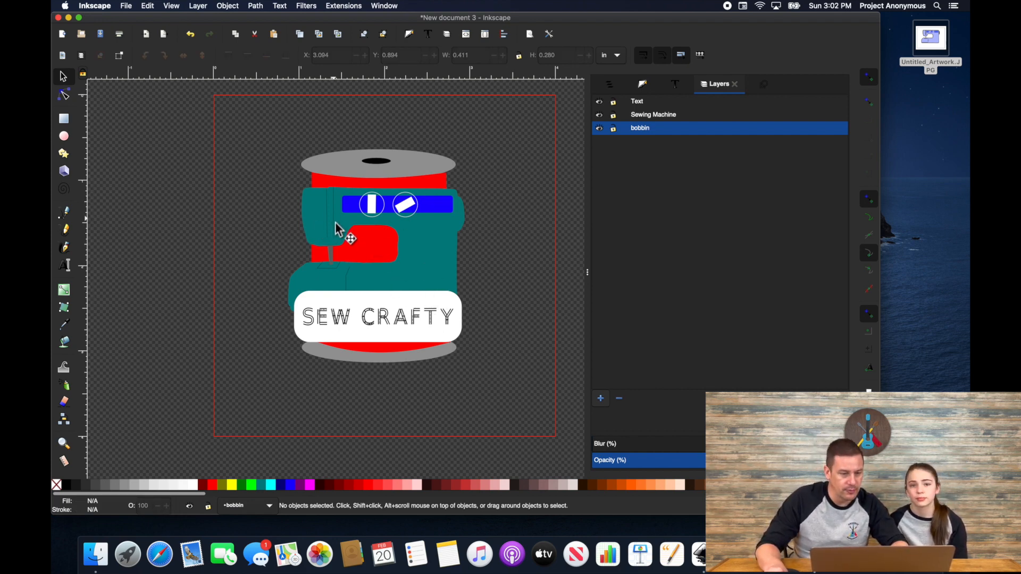
scroll(335, 221, left, 4)
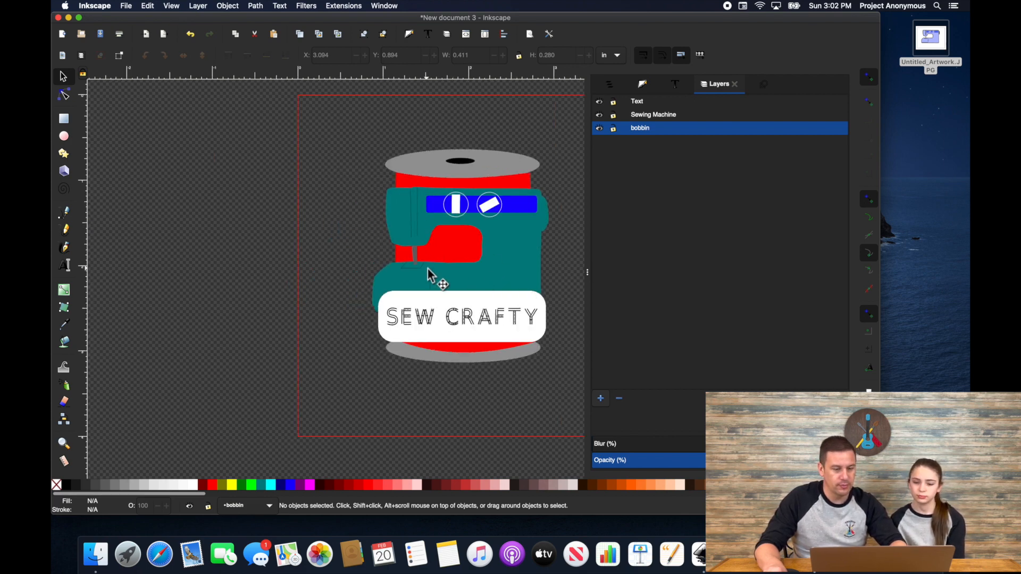
scroll(428, 269, right, 1)
scroll(428, 269, down, 1)
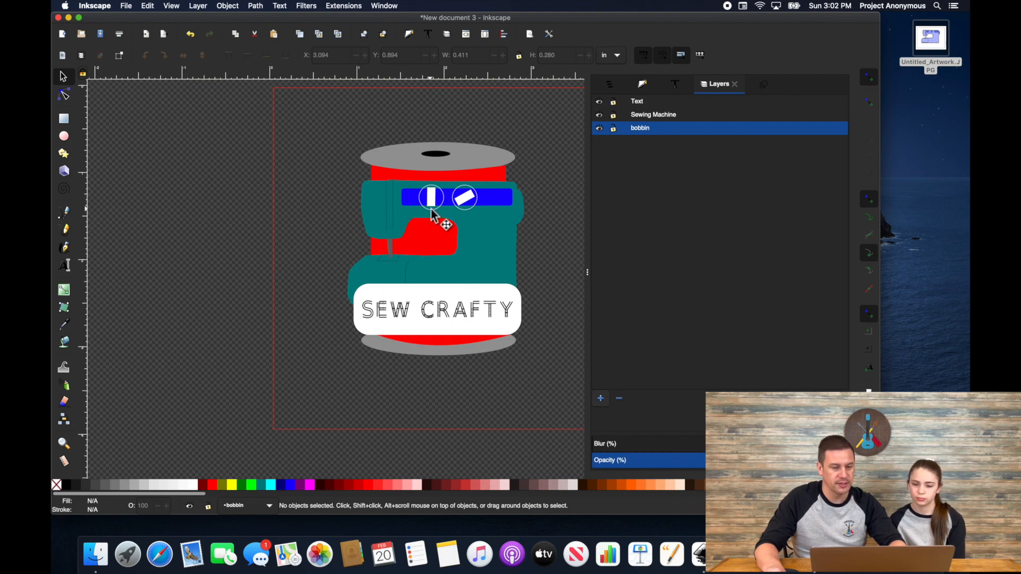
scroll(431, 209, up, 4)
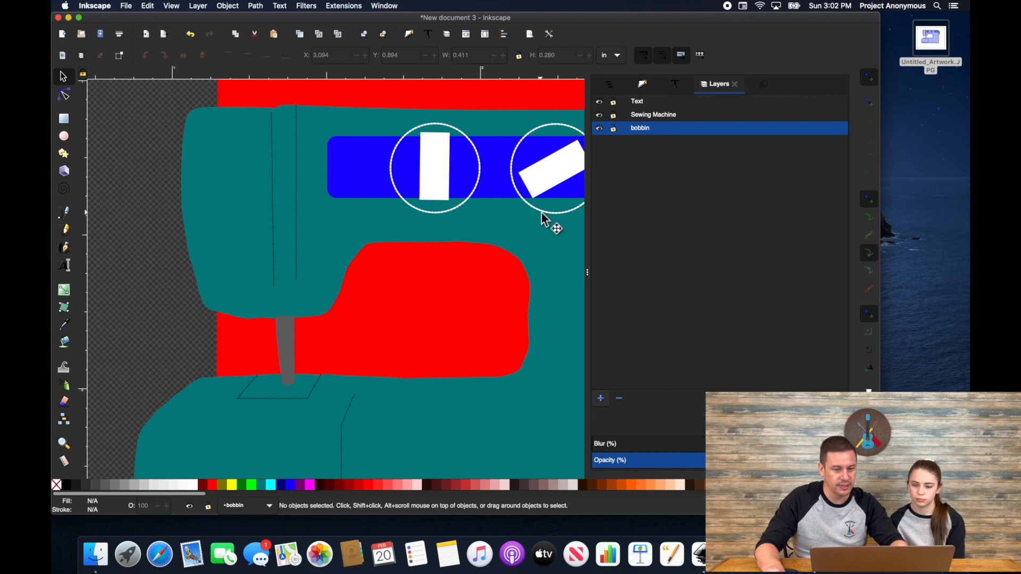
Step: Select the six thin outline paths: circles, vertical line, foot plate and lower strip
click(433, 213)
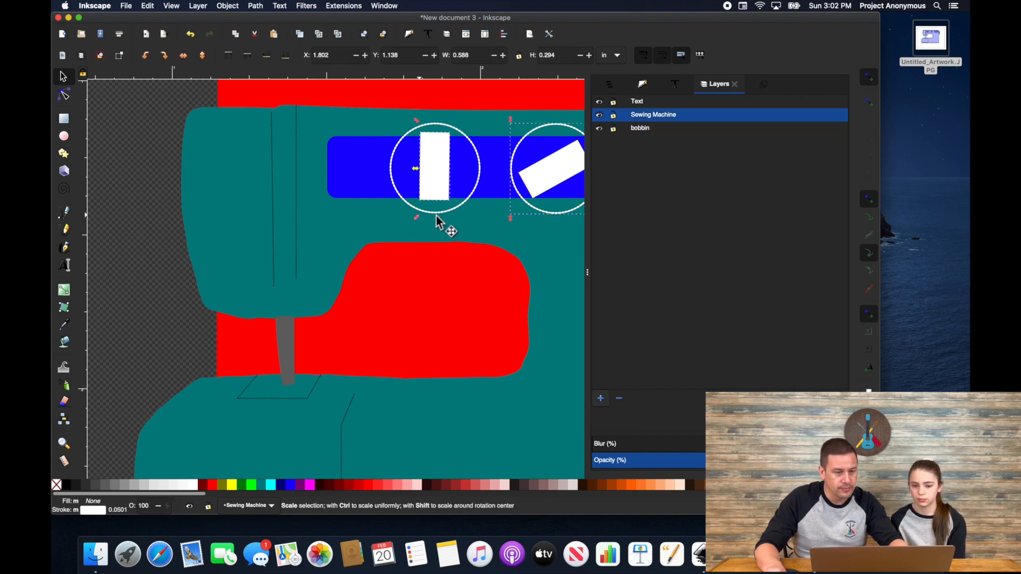
click(479, 189)
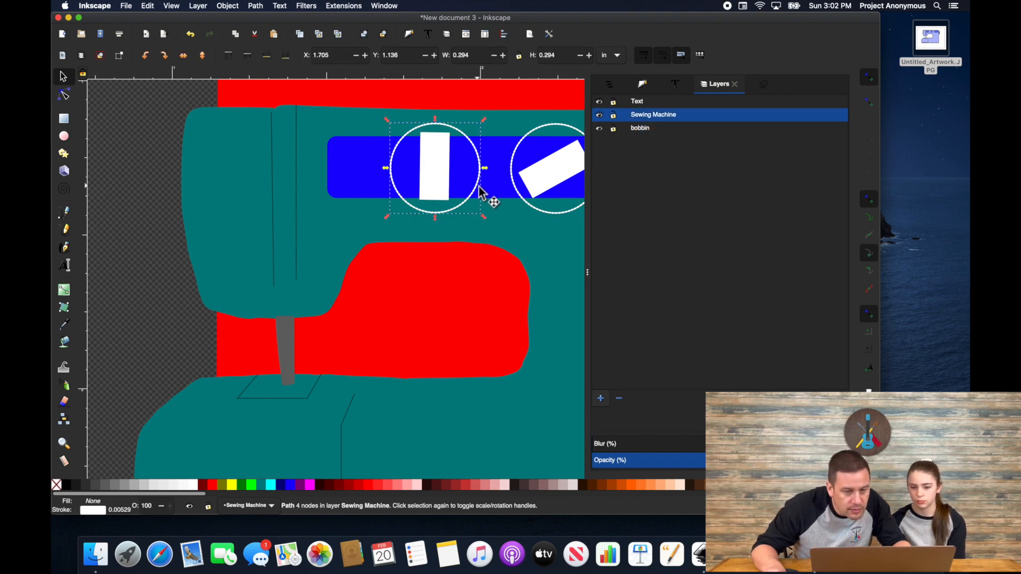
shift+click(559, 218)
shift+click(286, 238)
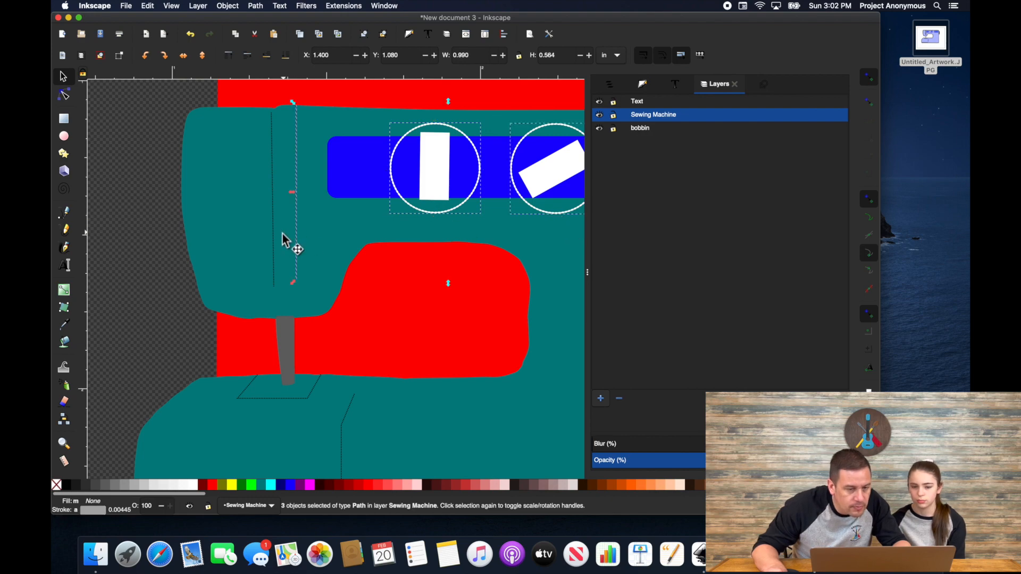
shift+click(245, 389)
shift+click(343, 434)
scroll(460, 414, down, 4)
scroll(487, 410, up, 2)
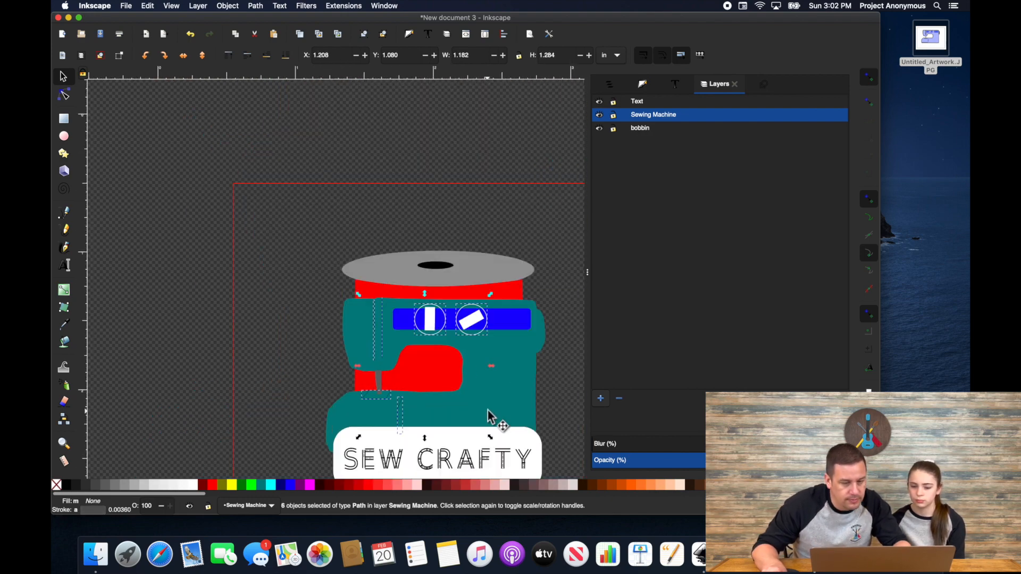
scroll(489, 416, up, 1)
Step: Set Bean stitch number of repeats to 2 in Ink/Stitch Params and apply
click(344, 6)
mouse_move(376, 122)
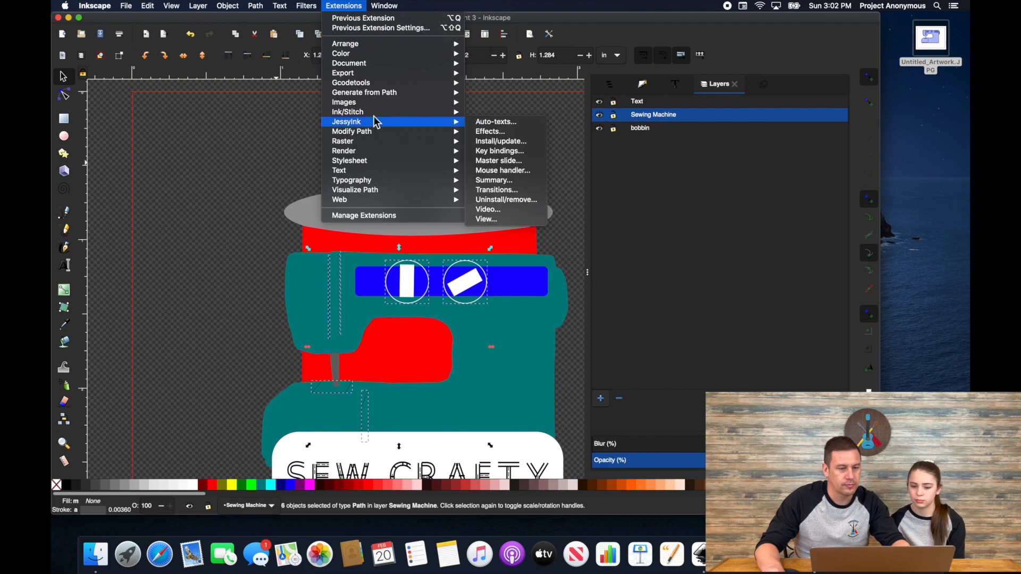
click(498, 171)
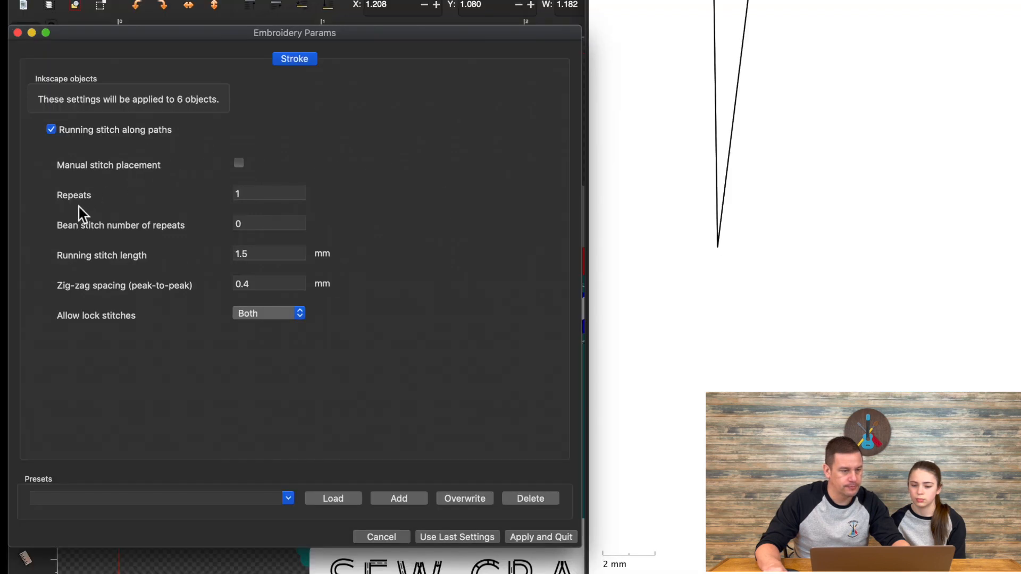
click(243, 223)
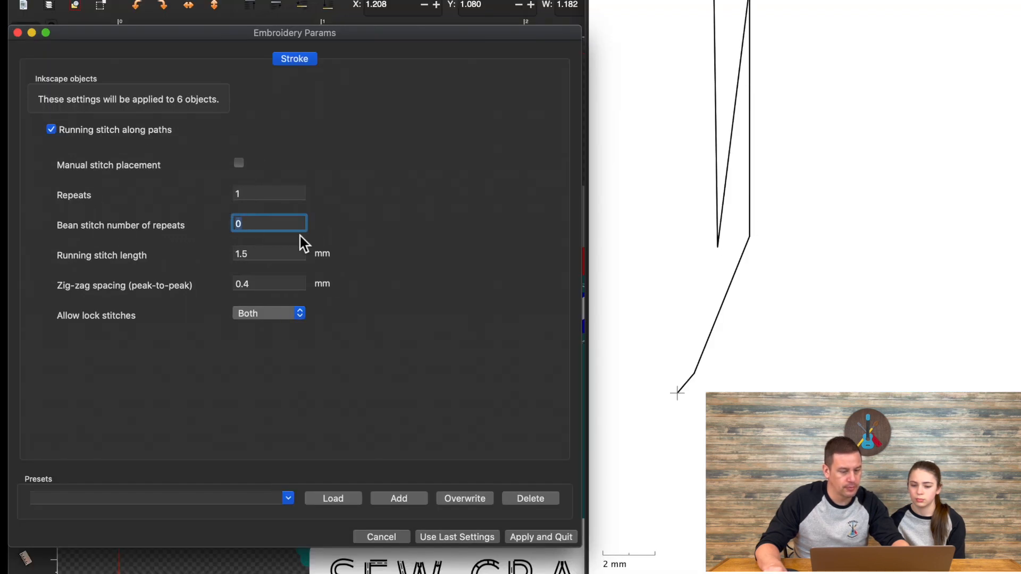
text(2)
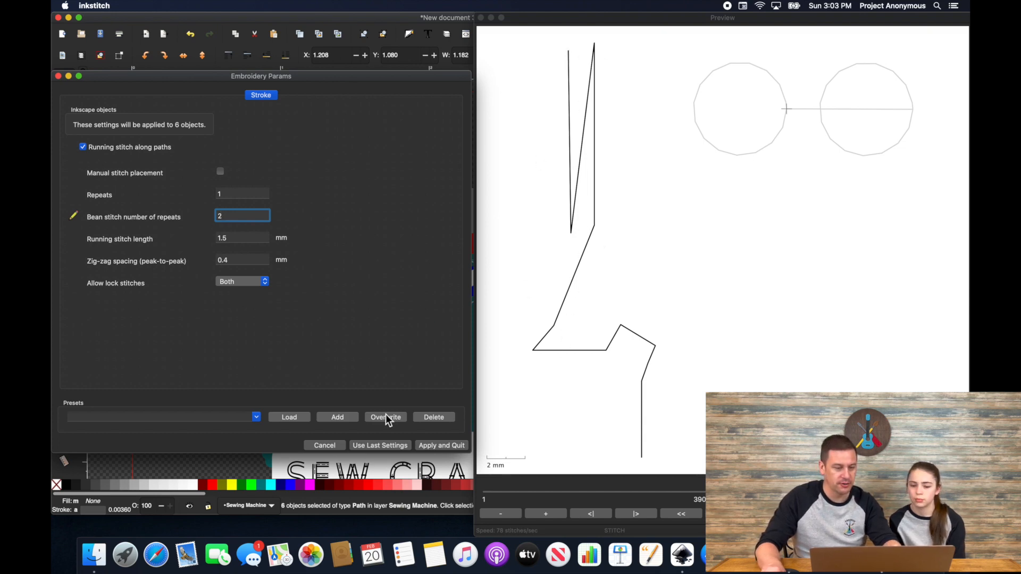
click(443, 445)
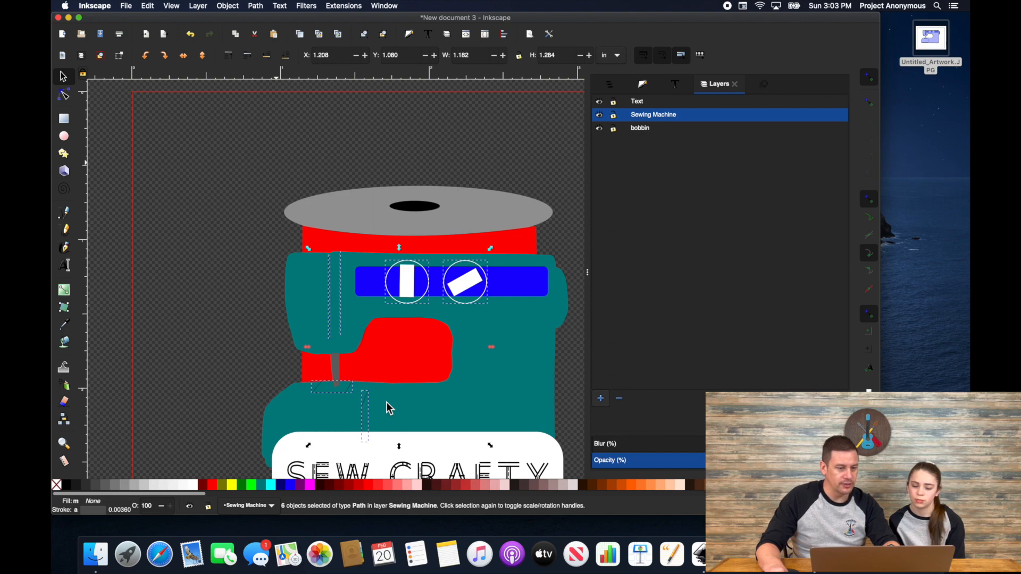
Step: Copy the entire spool drawing and paste a duplicate off the page to the left
key(Escape)
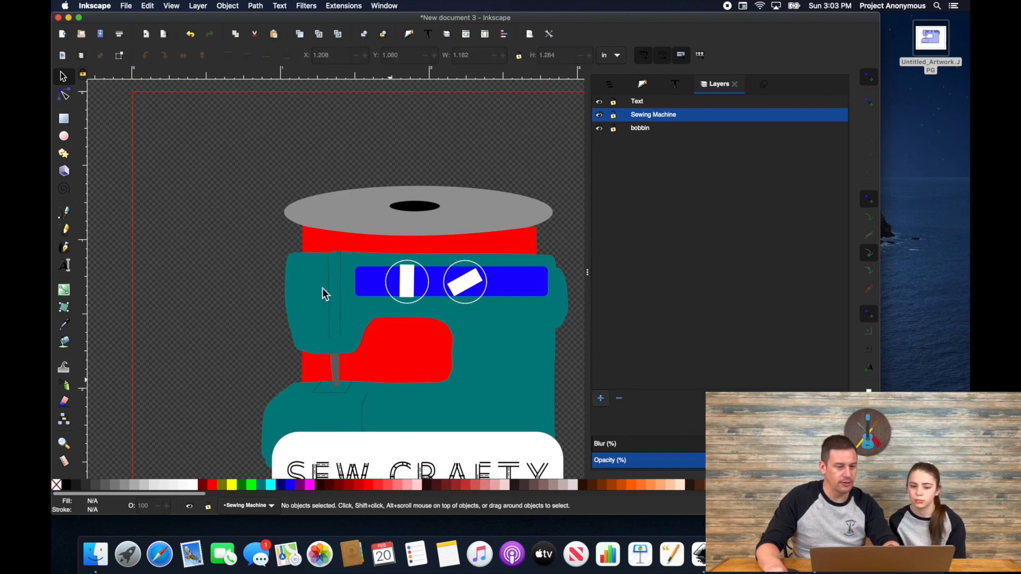
key(5)
mouse_move(228, 137)
mouse_down()
mouse_move(487, 385)
mouse_move(490, 404)
mouse_move(491, 391)
mouse_up()
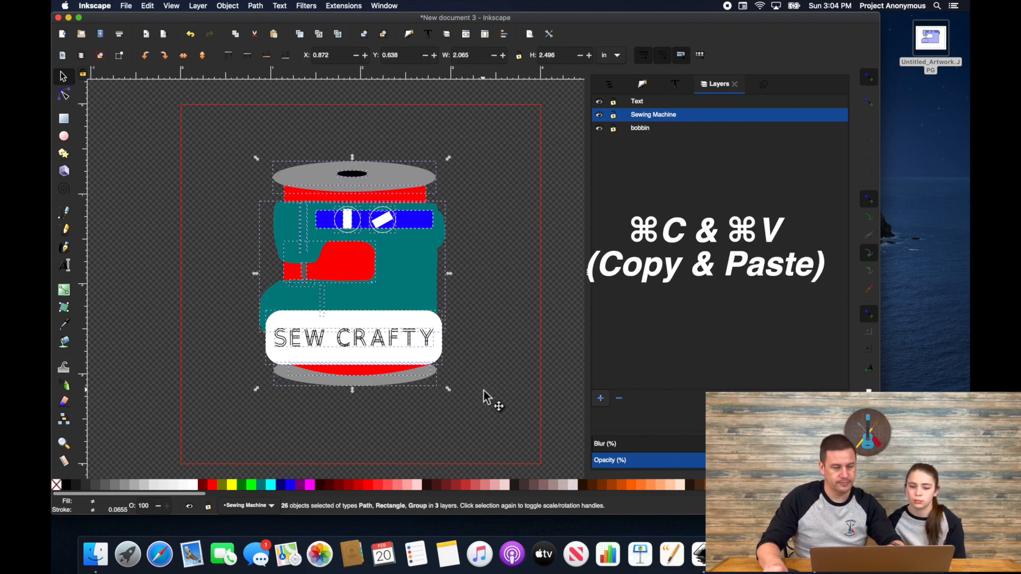
scroll(483, 392, down, 5)
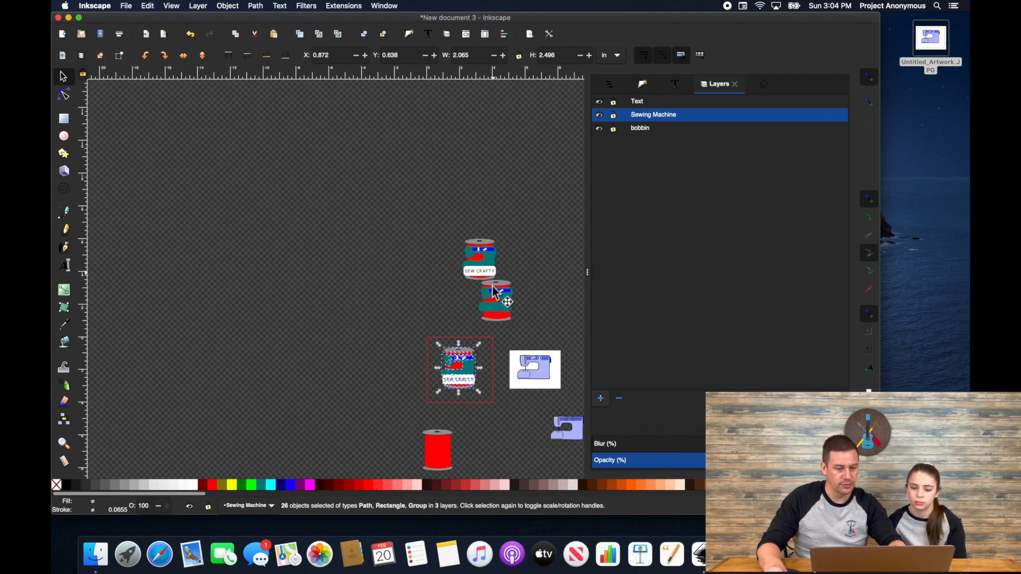
scroll(478, 359, up, 1)
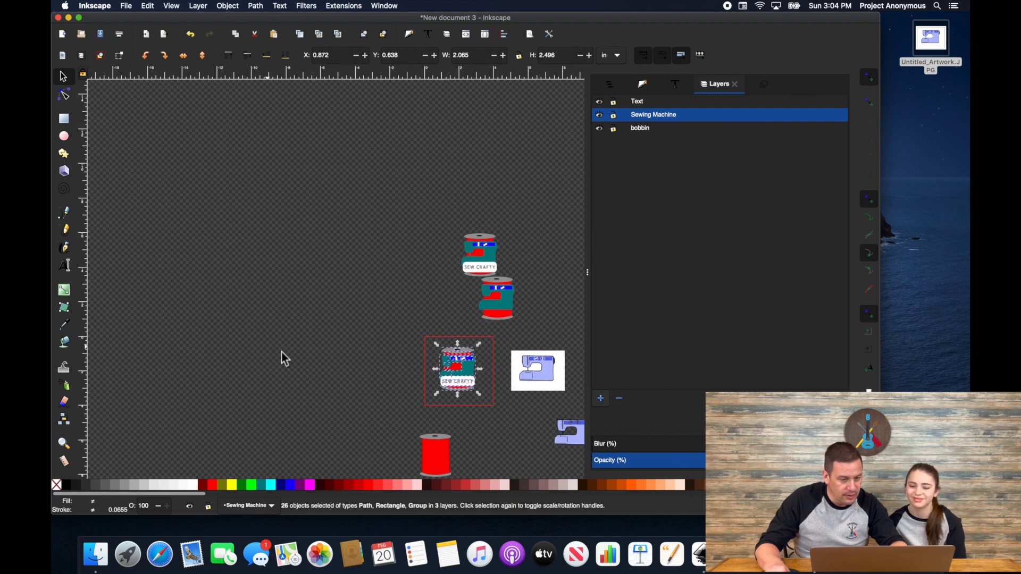
key(ctrl+v)
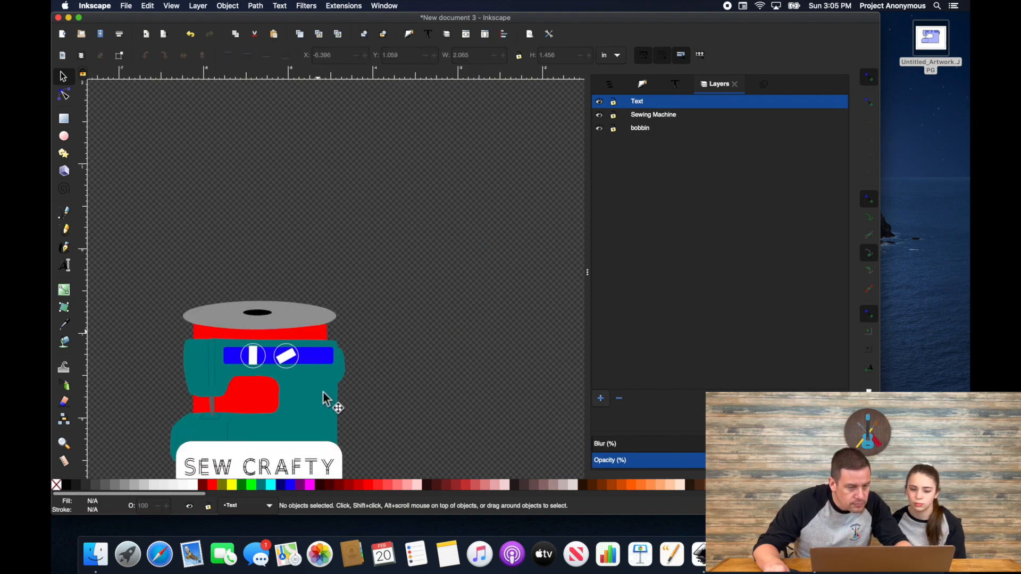
click(319, 334)
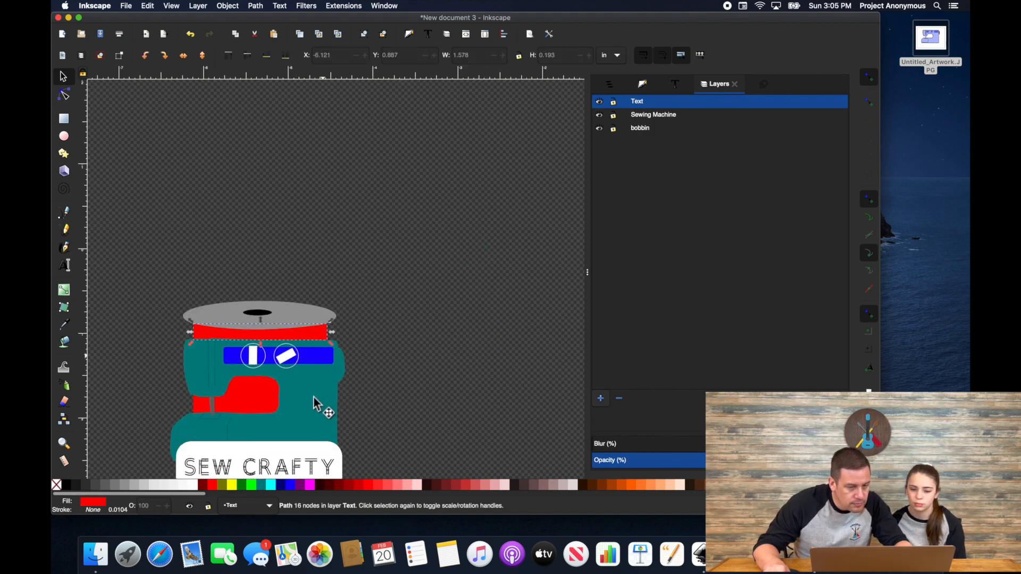
Step: Union the copy's red top strip and machine body into one shape
shift+click(314, 397)
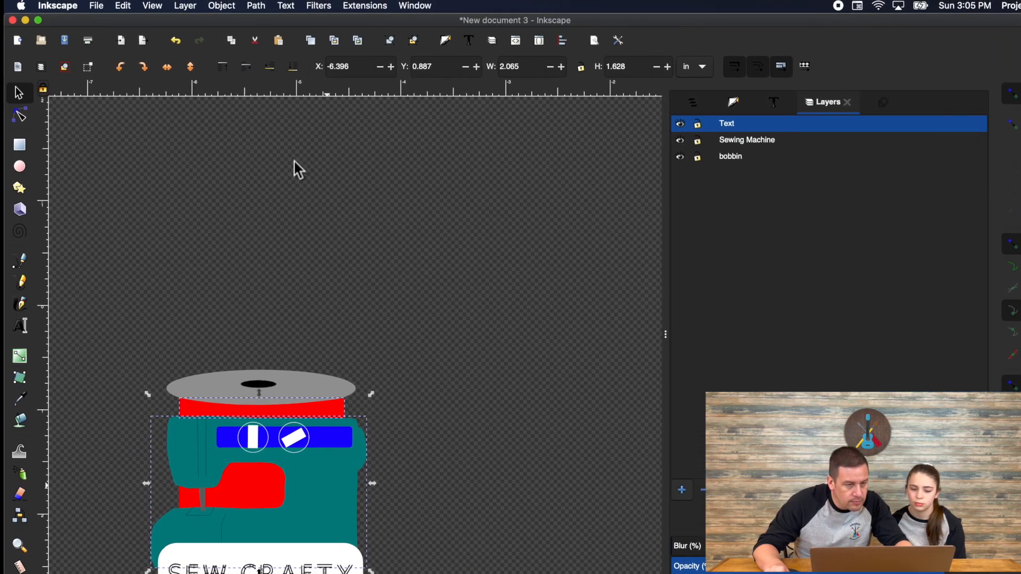
click(263, 12)
click(280, 80)
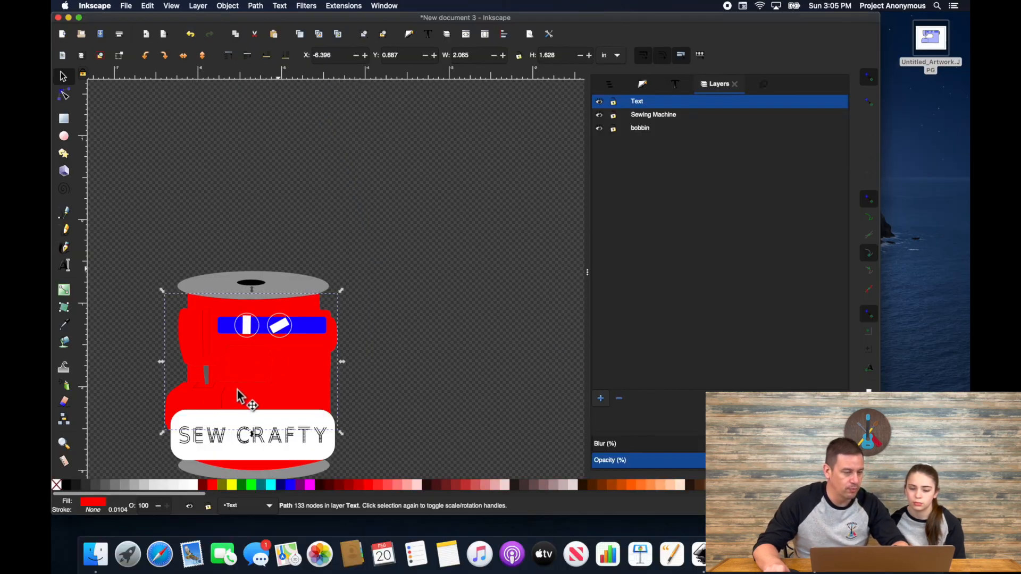
scroll(237, 389, down, 9)
scroll(237, 389, right, 2)
scroll(234, 368, left, 5)
scroll(234, 368, up, 2)
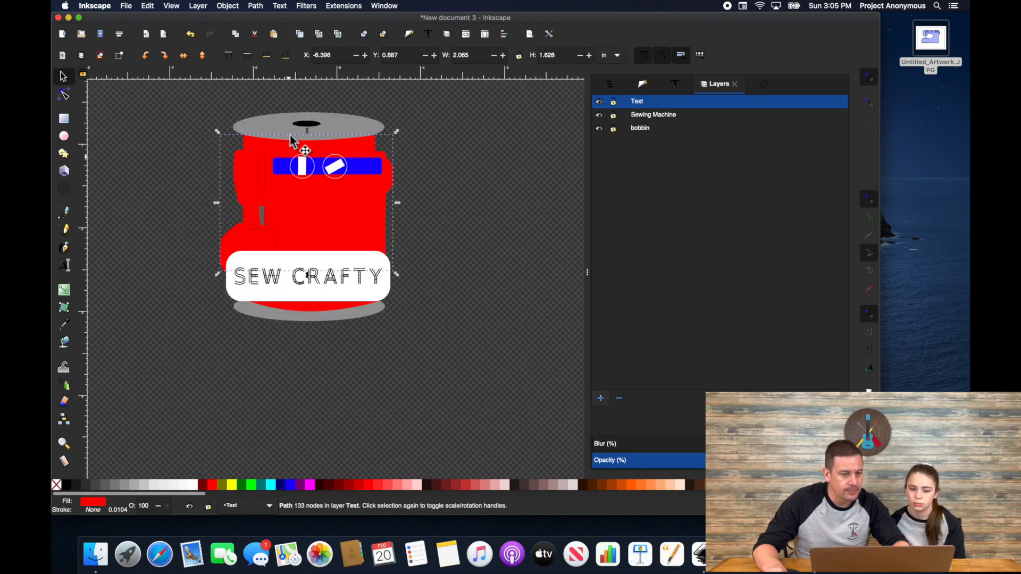
Step: Merge the spool top, hole, blue and teal bars, red shapes and white label into the grey shape
shift+click(306, 129)
key(ctrl+plus)
shift+click(306, 125)
shift+click(283, 166)
key(ctrl+plus)
click(284, 169)
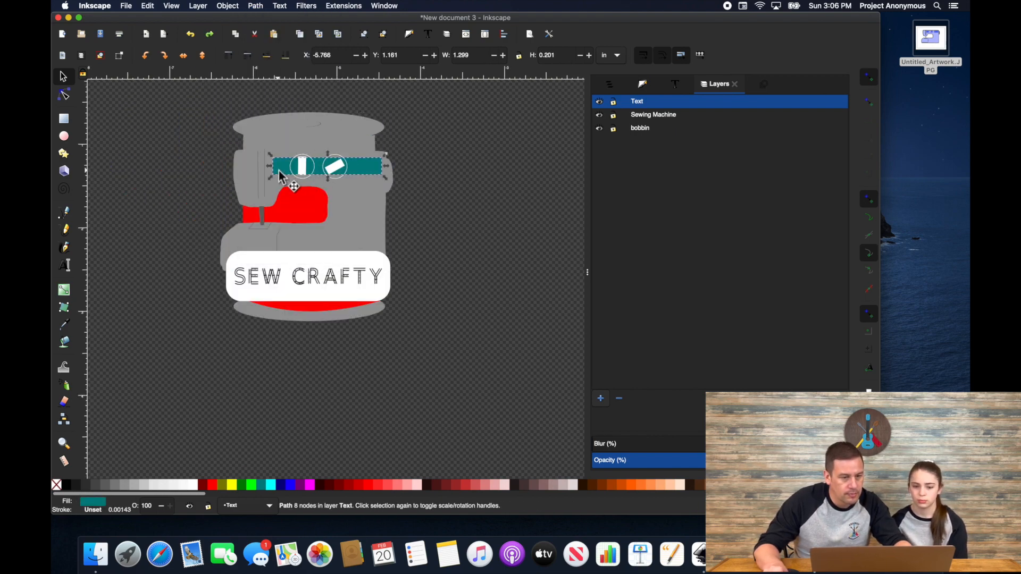
shift+click(290, 181)
key(ctrl+plus)
shift+click(307, 214)
key(ctrl+plus)
shift+click(333, 265)
key(ctrl+plus)
shift+click(332, 308)
key(ctrl+plus)
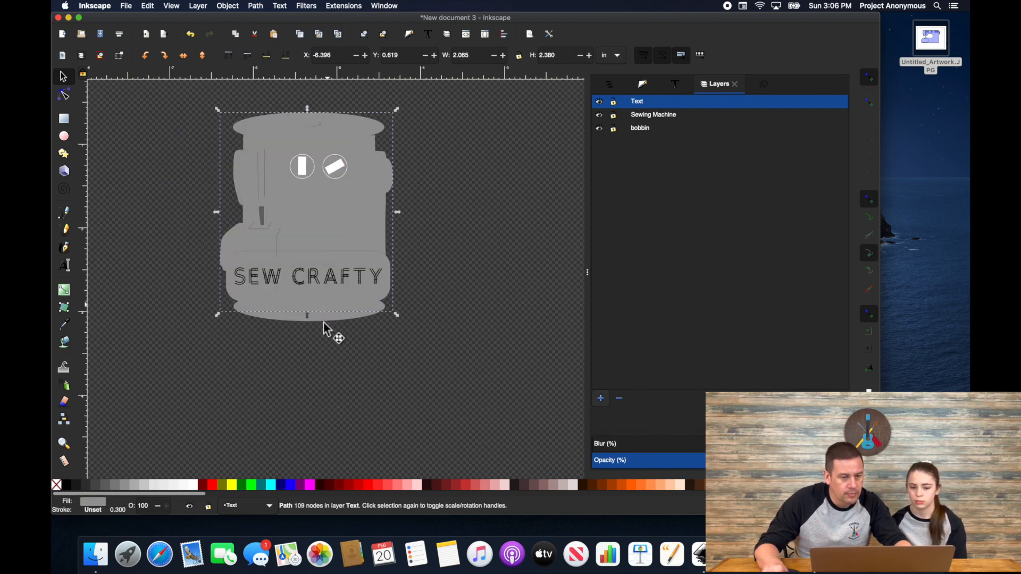
Step: Delete the needle, thin lines, SEW CRAFTY text and other inner details
click(259, 210)
key(Delete)
click(259, 188)
key(Delete)
click(305, 267)
key(Delete)
click(336, 169)
key(Delete)
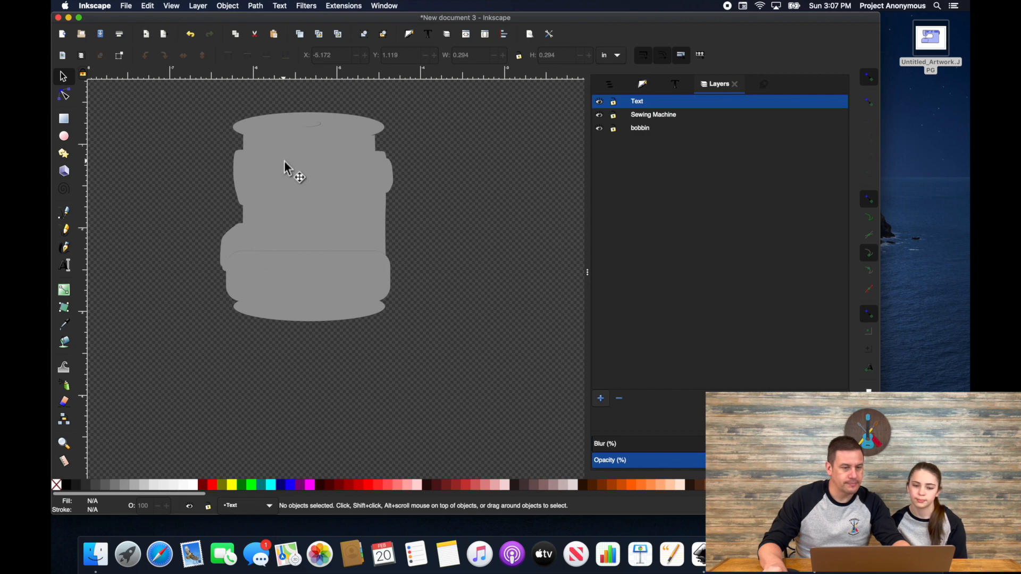
Step: Remove the small inner curve's nodes from the grey silhouette with the Node tool
key(n)
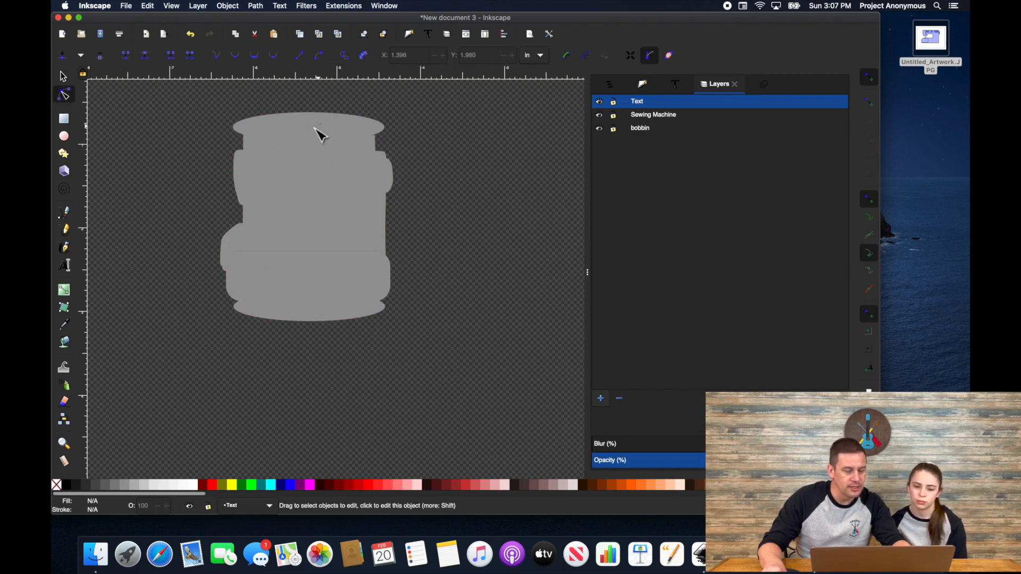
click(267, 121)
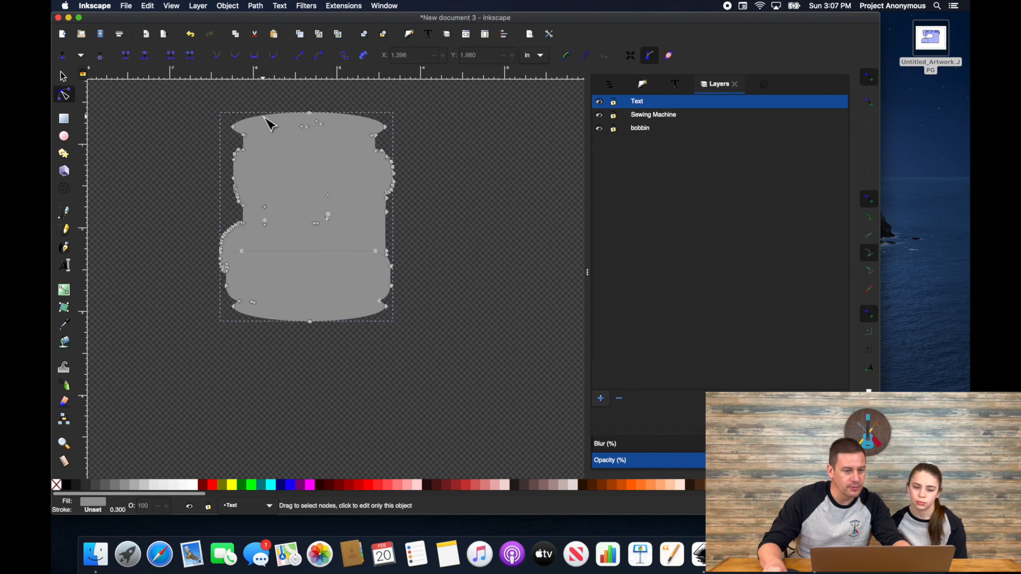
scroll(321, 136, up, 4)
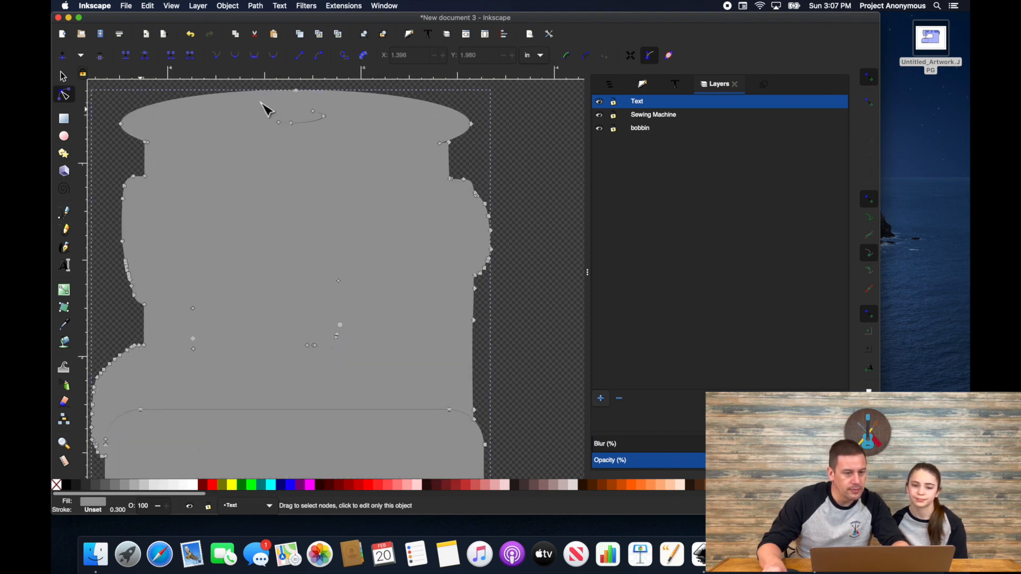
drag(268, 105, 338, 132)
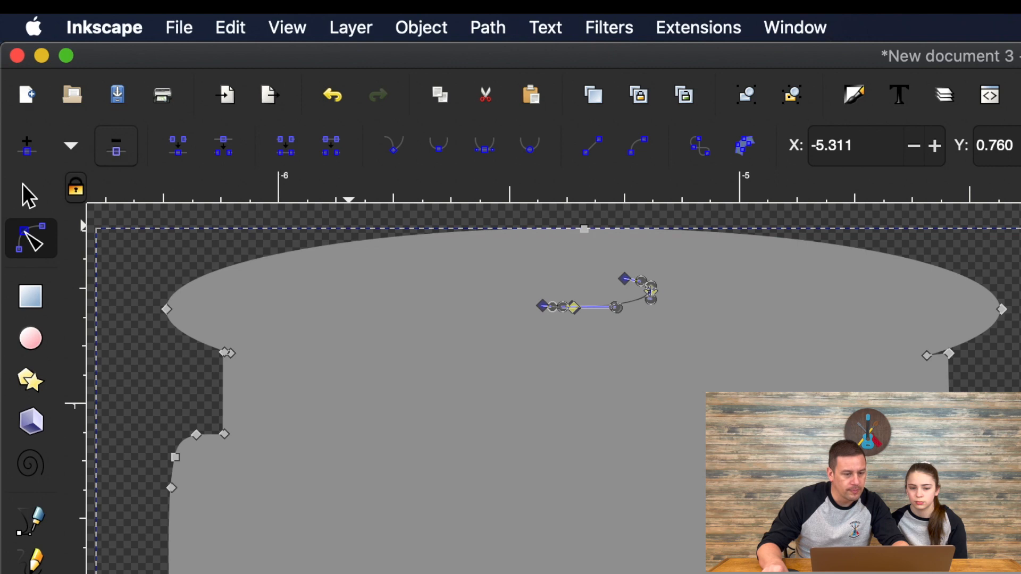
click(116, 154)
Step: Delete the remaining unwanted inner nodes so only the outer outline remains
drag(409, 368, 405, 373)
drag(323, 265, 354, 296)
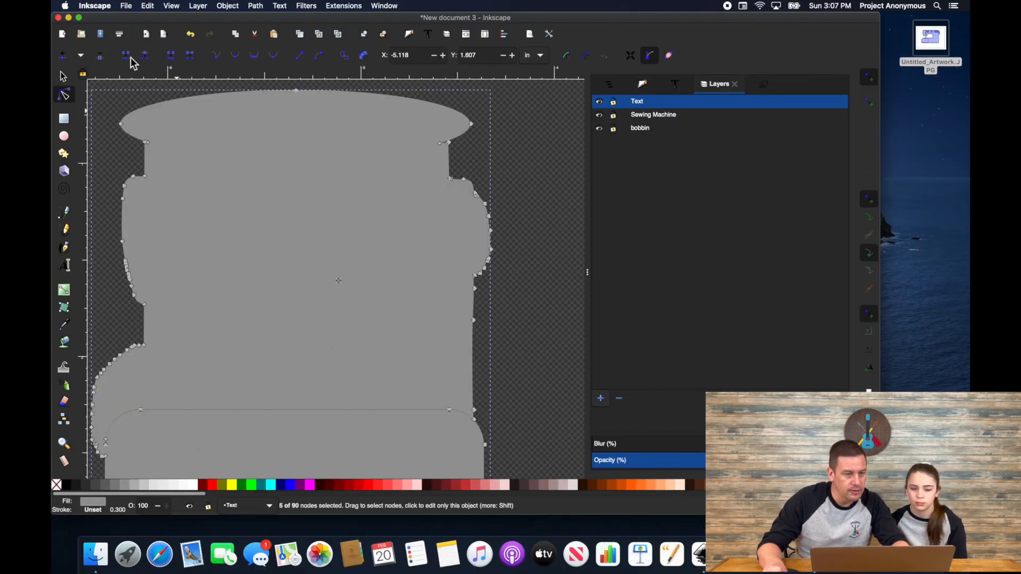
click(101, 56)
scroll(194, 287, down, 4)
scroll(195, 288, left, 2)
drag(138, 340, 490, 295)
click(105, 57)
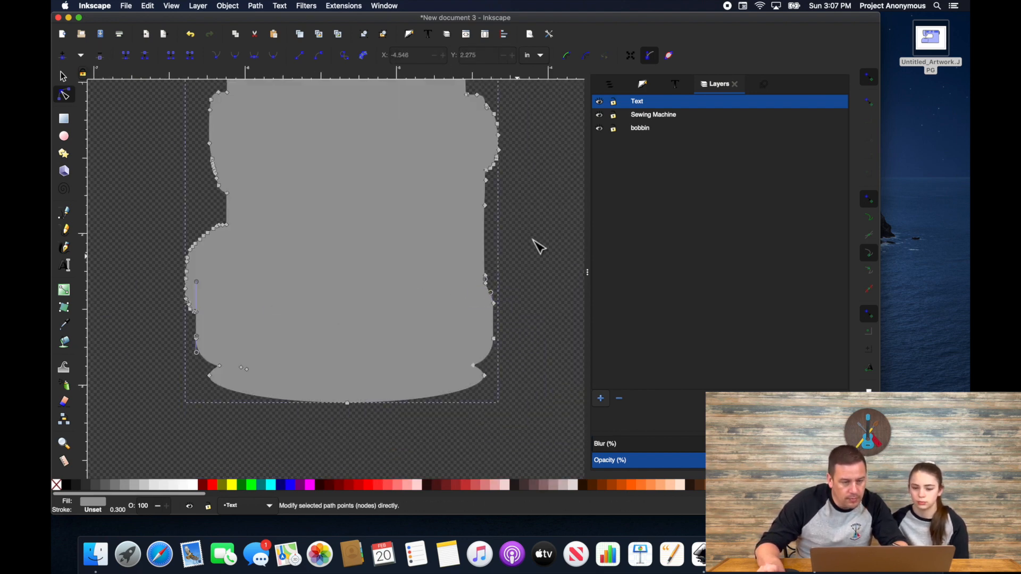
scroll(521, 245, down, 4)
scroll(439, 250, up, 2)
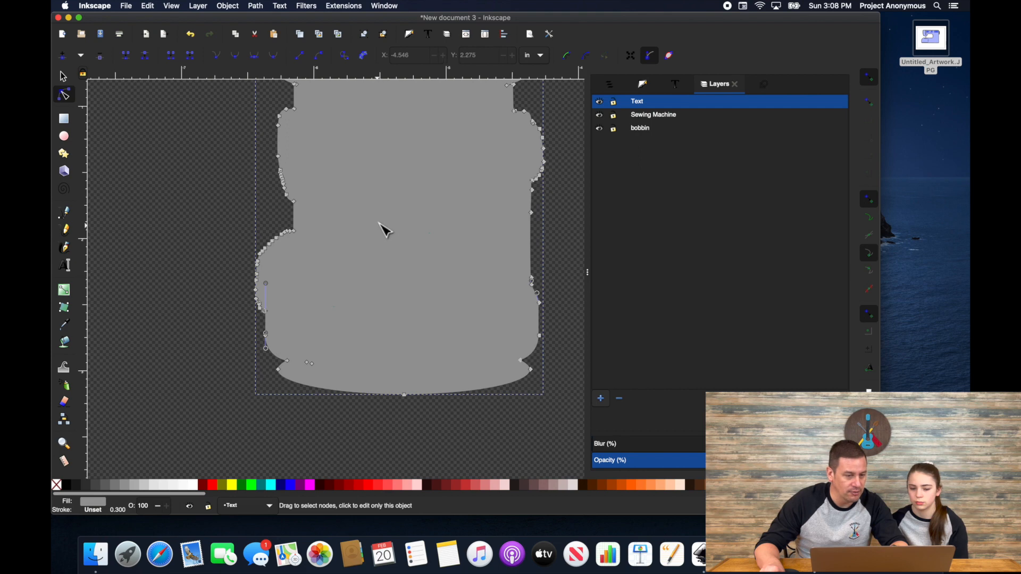
scroll(382, 234, down, 3)
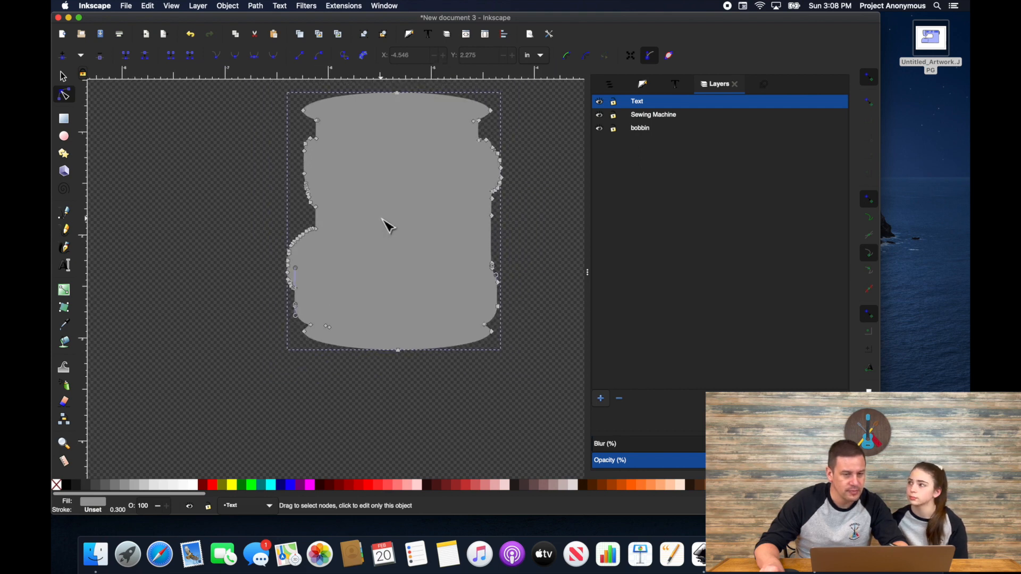
scroll(387, 227, up, 2)
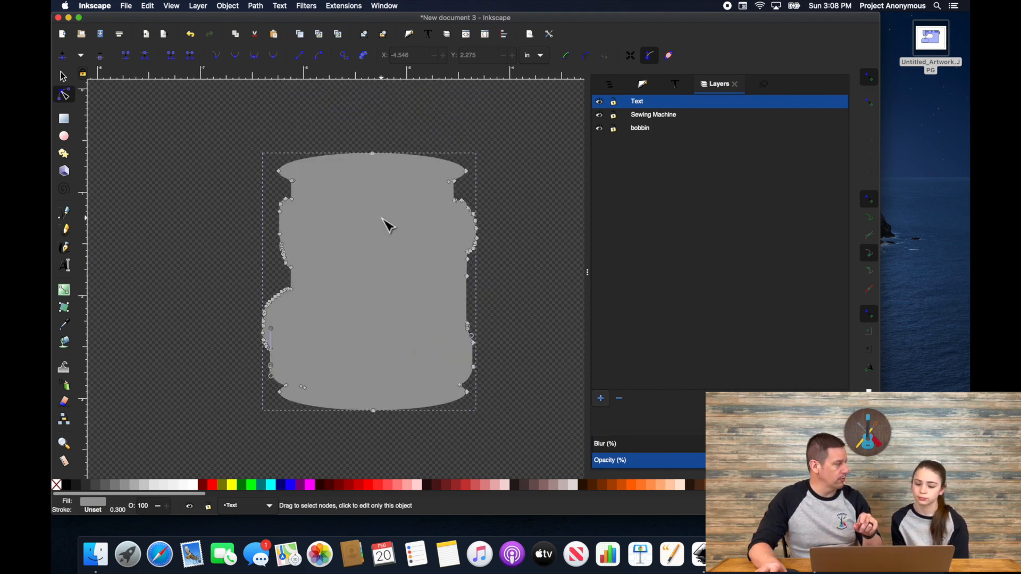
Step: Give the silhouette a black 0.150 in stroke with round joins and no fill
shift+click(66, 485)
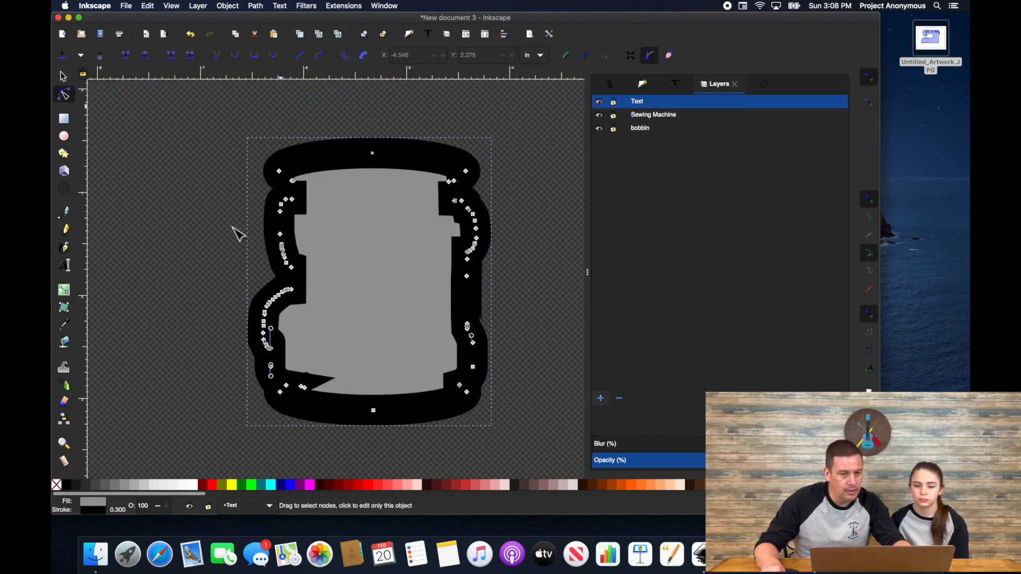
click(643, 85)
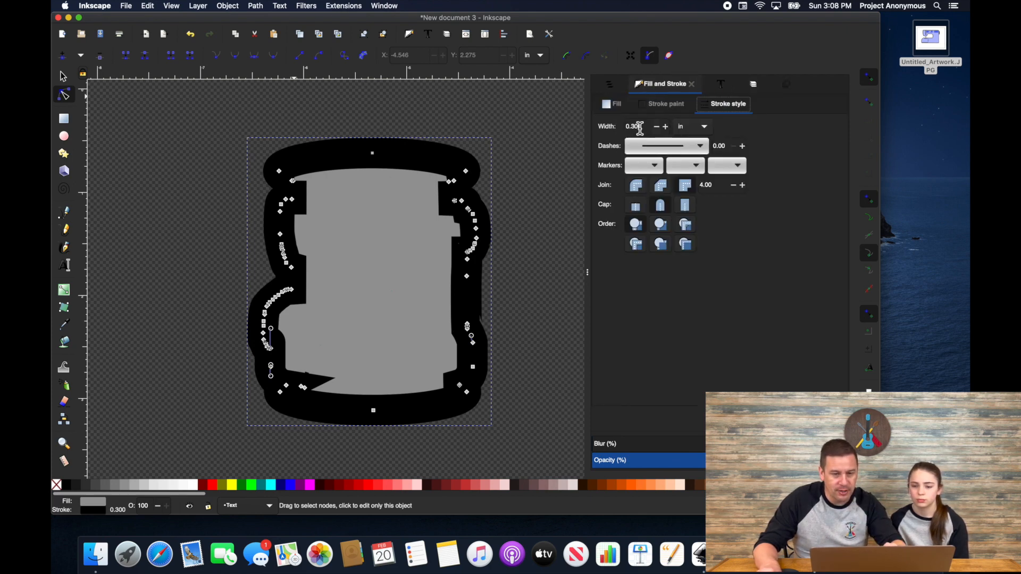
text(0.15)
key(Return)
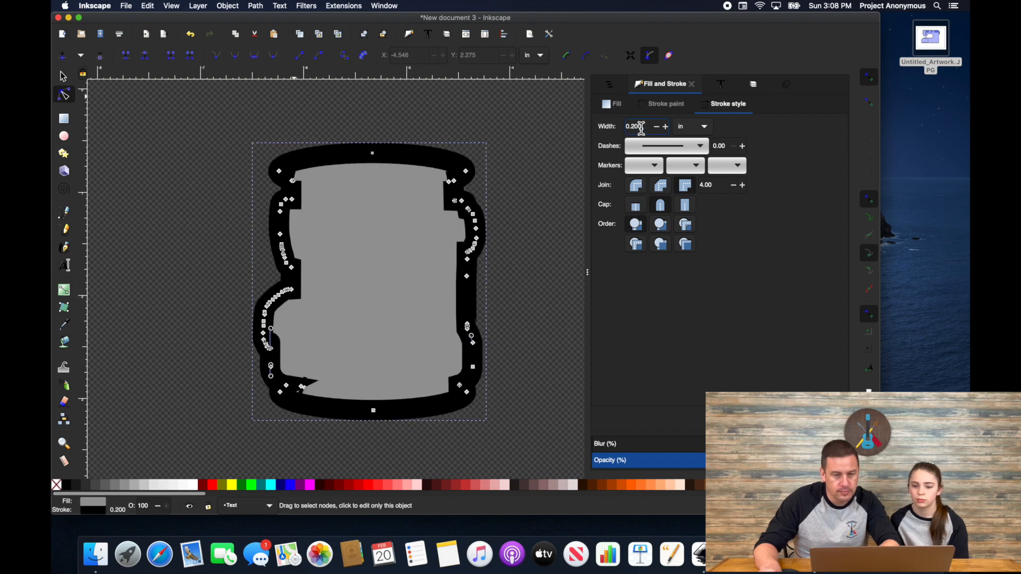
click(636, 186)
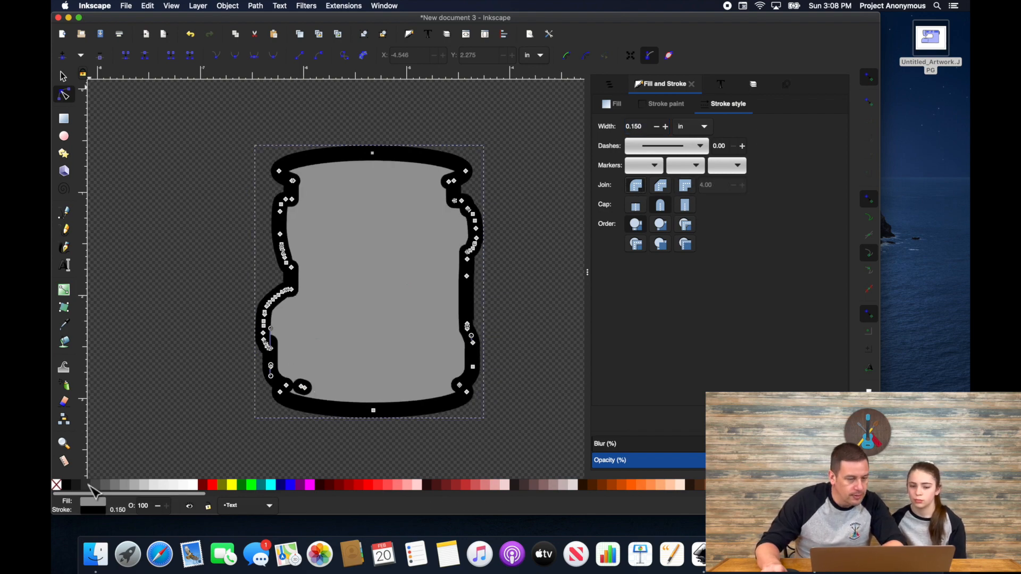
click(57, 485)
Step: Delete two stray nodes and simplify the outline path
key(Delete)
scroll(306, 389, up, 3)
click(294, 381)
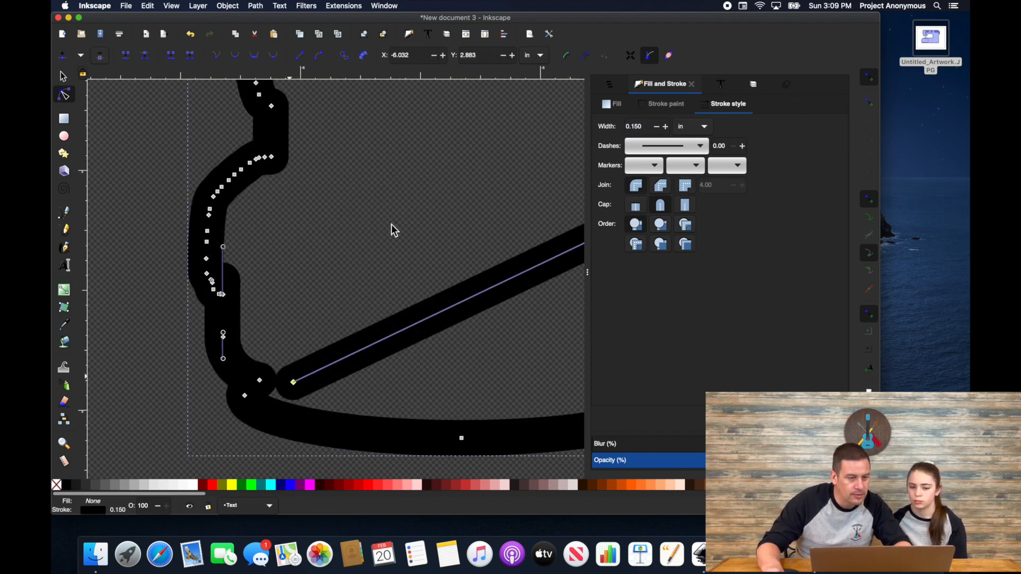
key(Delete)
scroll(391, 226, down, 5)
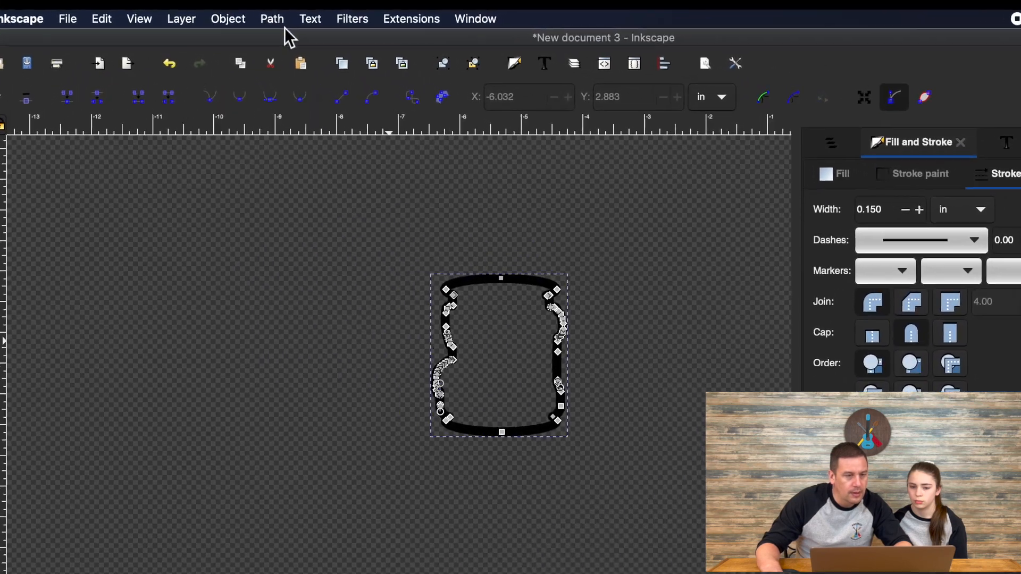
click(248, 1)
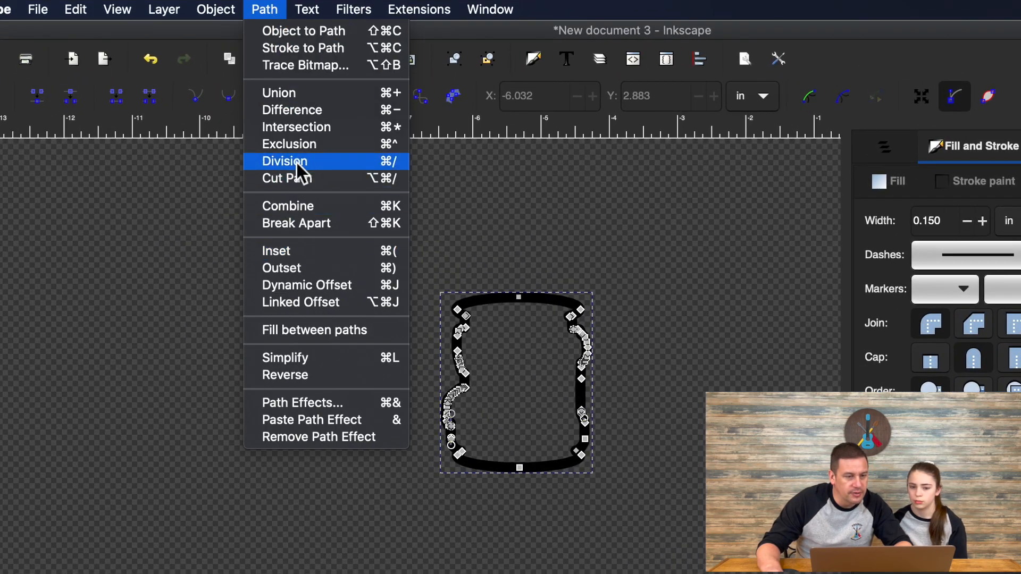
click(302, 357)
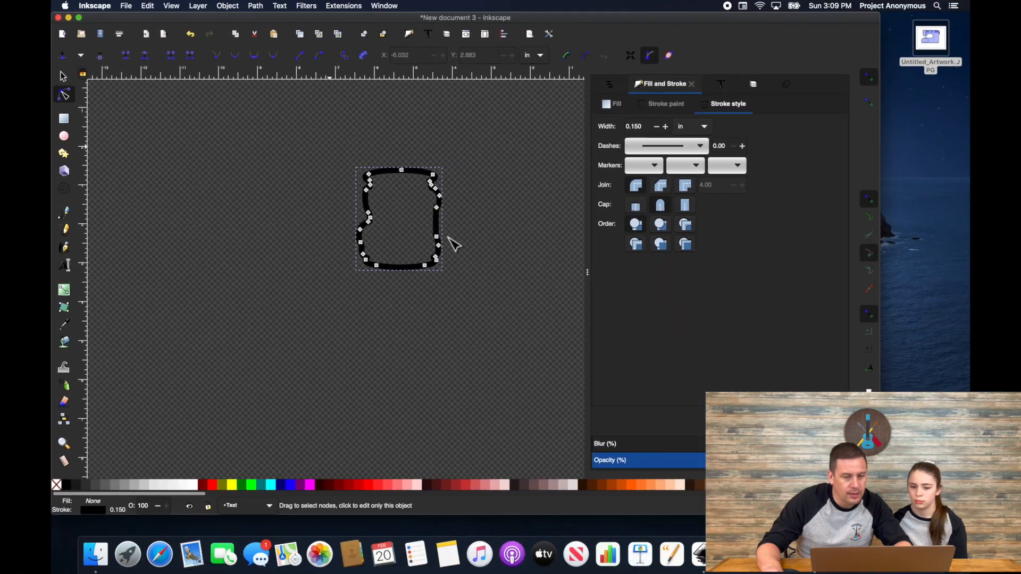
key(Delete)
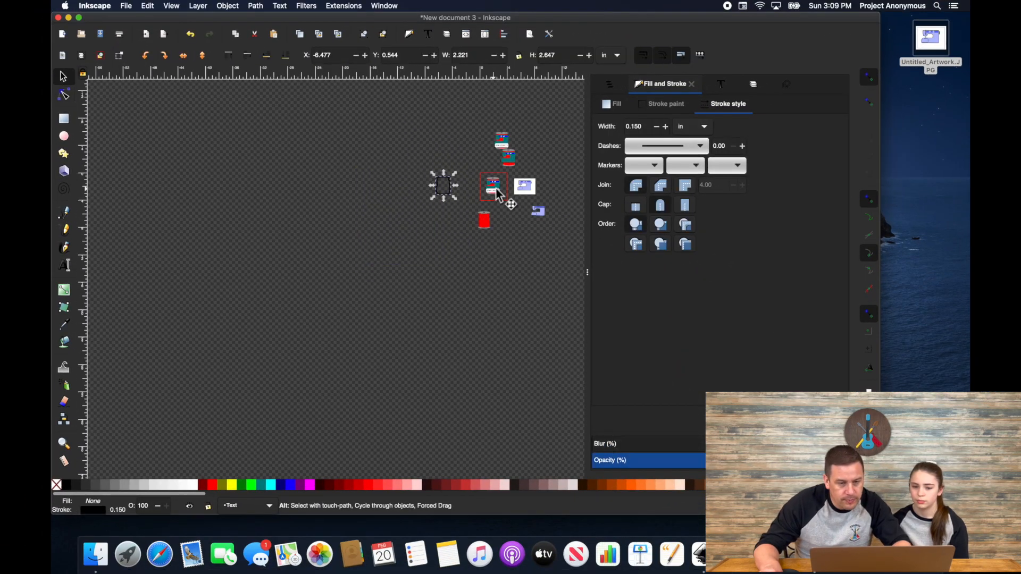
Step: Drag the black outline over the spool design, undoing an accidental ellipse move
alt+click(497, 188)
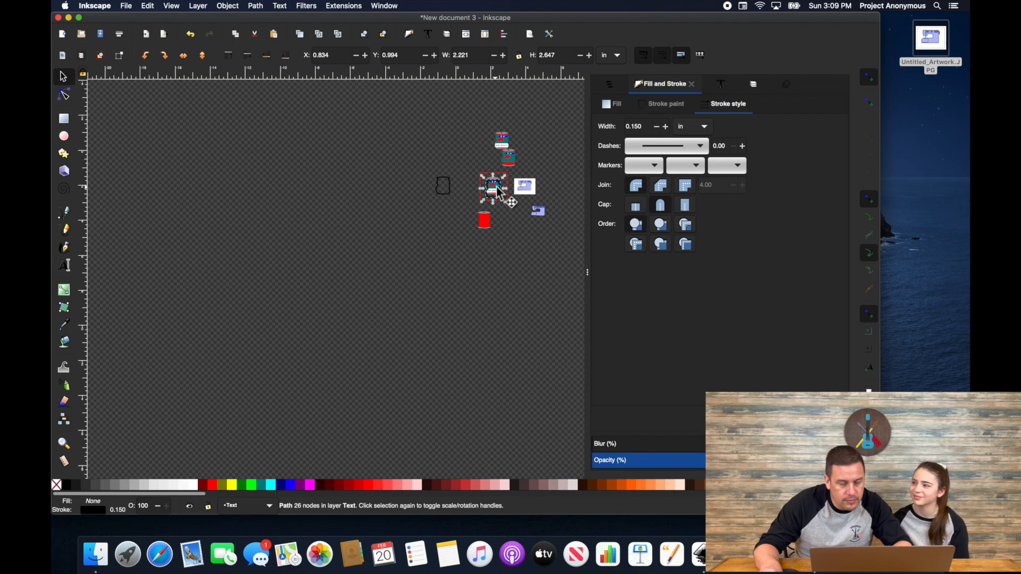
scroll(497, 187, up, 3)
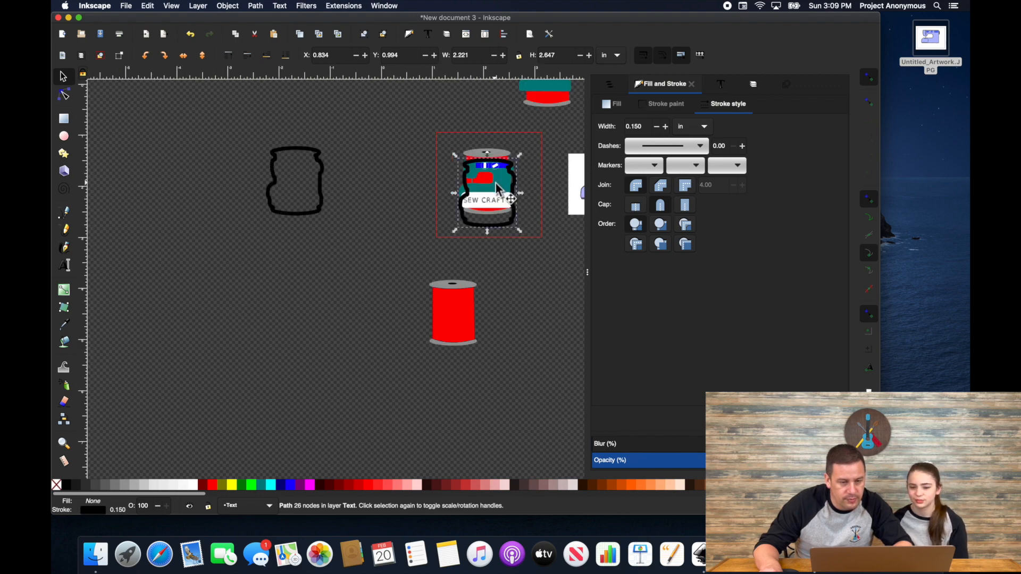
scroll(497, 189, up, 4)
scroll(495, 202, down, 5)
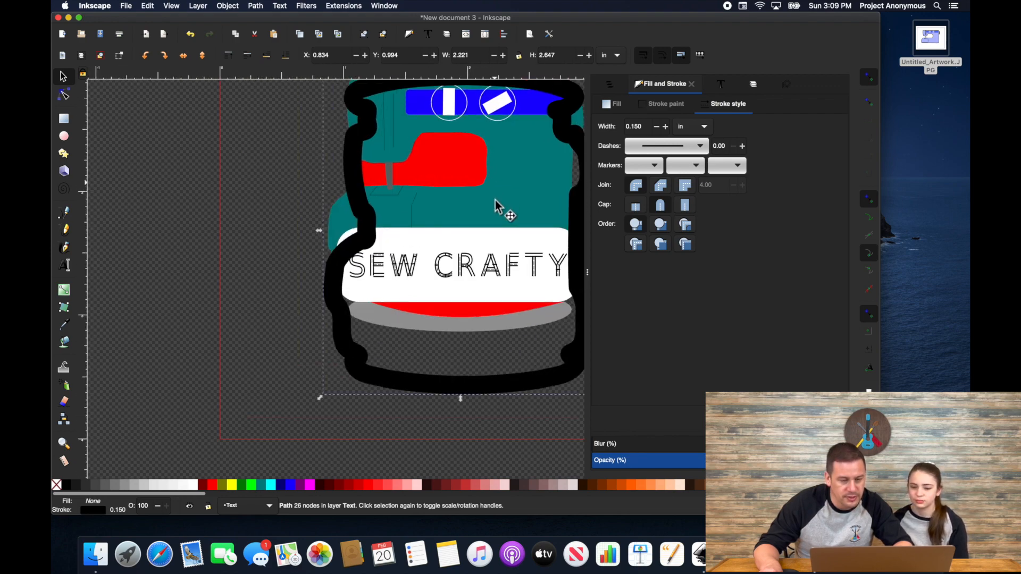
scroll(495, 201, up, 1)
drag(495, 201, 487, 187)
key(super+z)
click(527, 222)
drag(527, 221, 524, 187)
Step: Thin the outline to 0.1 stroke width, center it, and select the whole design
text(0.1)
key(Return)
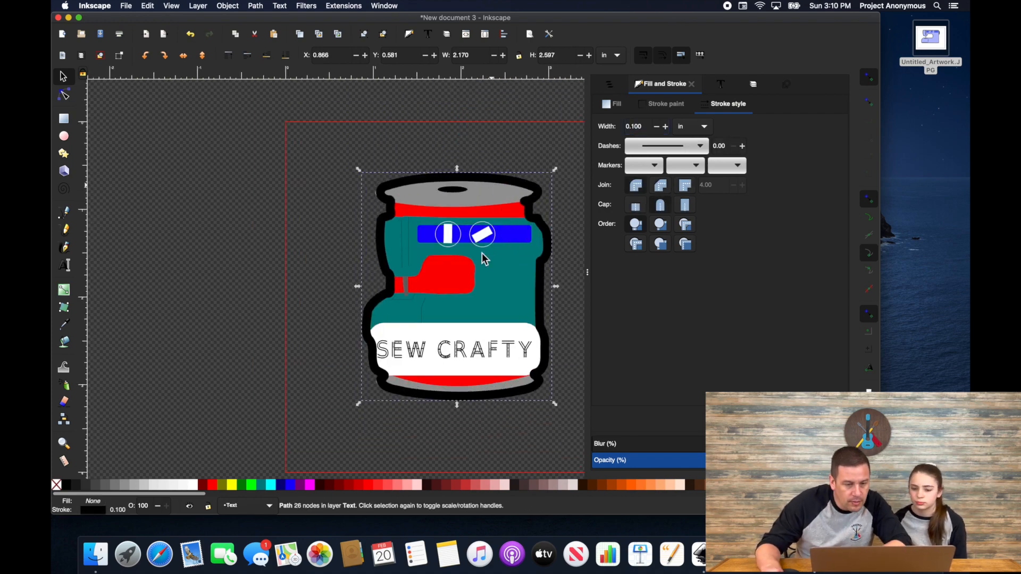
drag(389, 199, 386, 199)
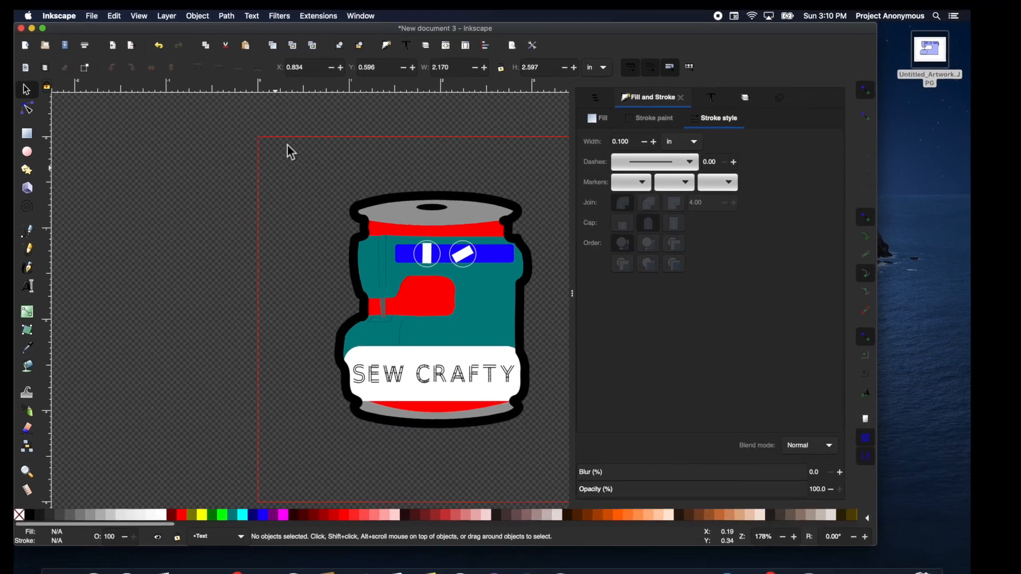
drag(312, 130, 588, 443)
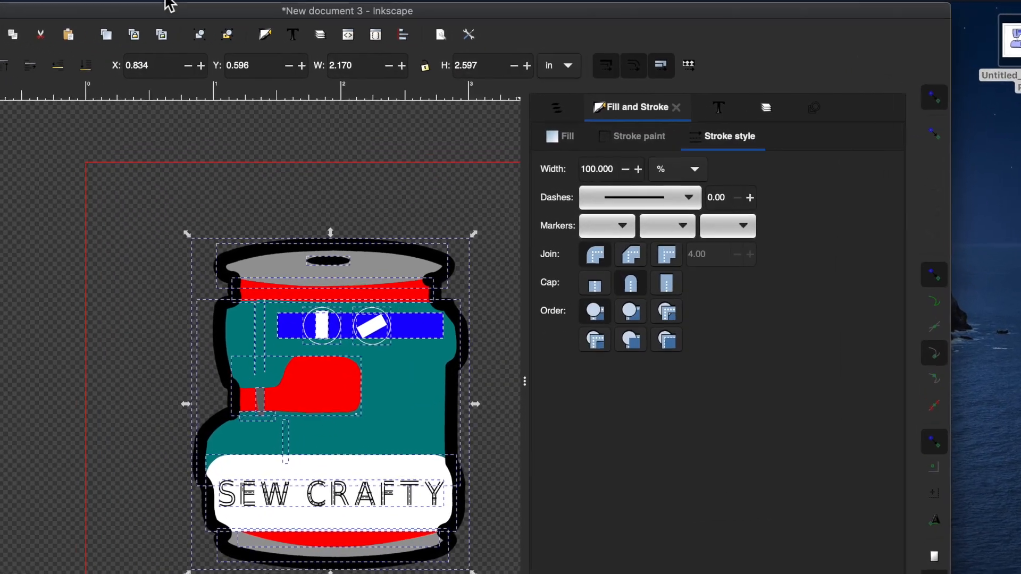
Step: Launch the Ink/Stitch simulator and speed playback ahead to later stitches
click(203, 4)
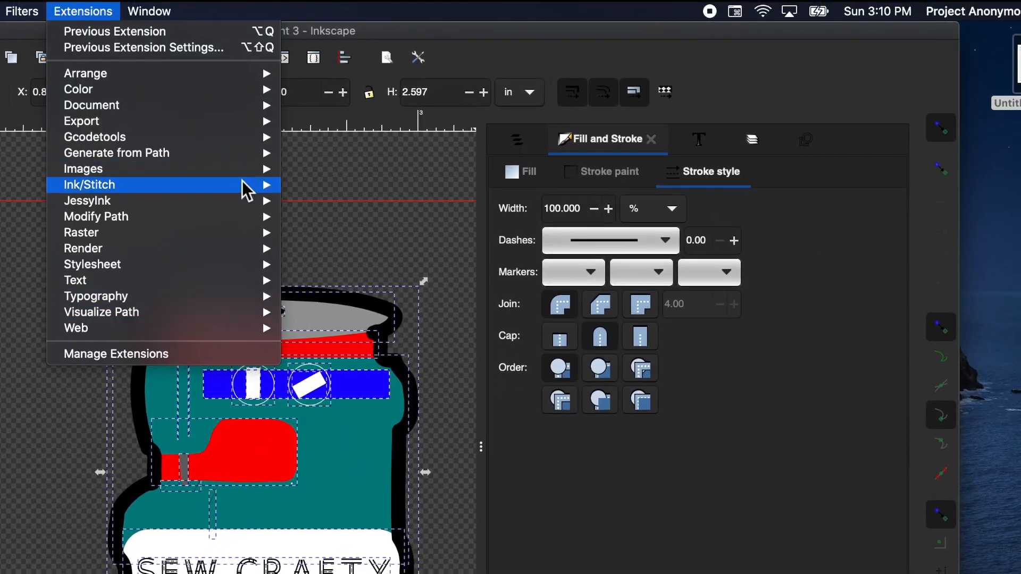
mouse_move(245, 186)
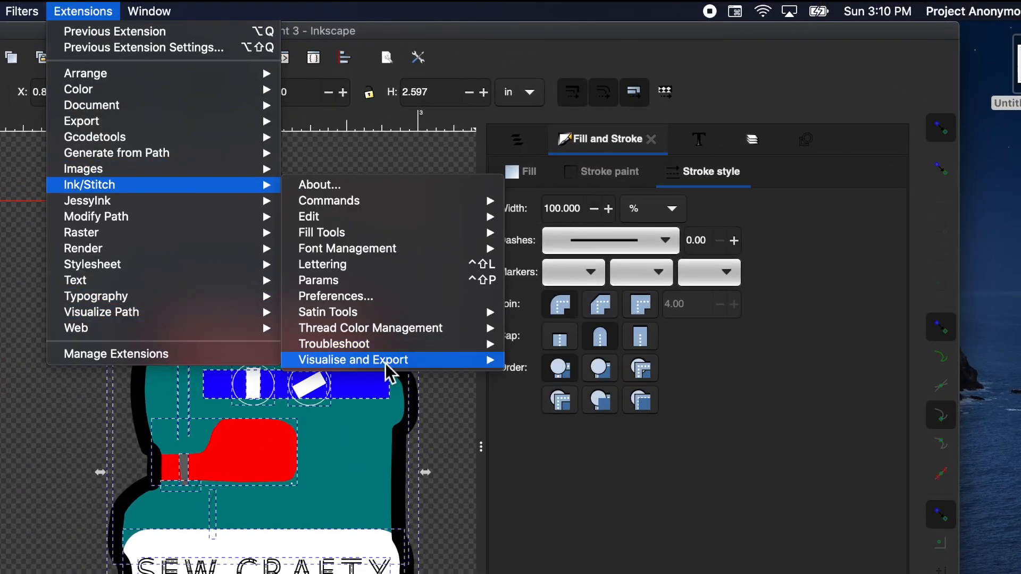
mouse_move(391, 359)
click(579, 389)
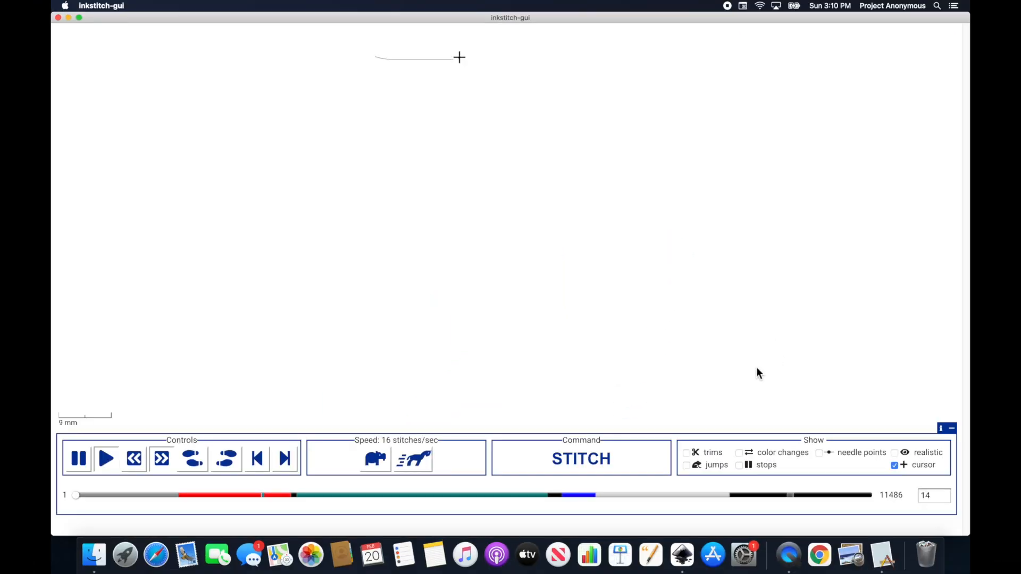
click(412, 462)
click(412, 462)
click(412, 462)
click(413, 461)
click(413, 461)
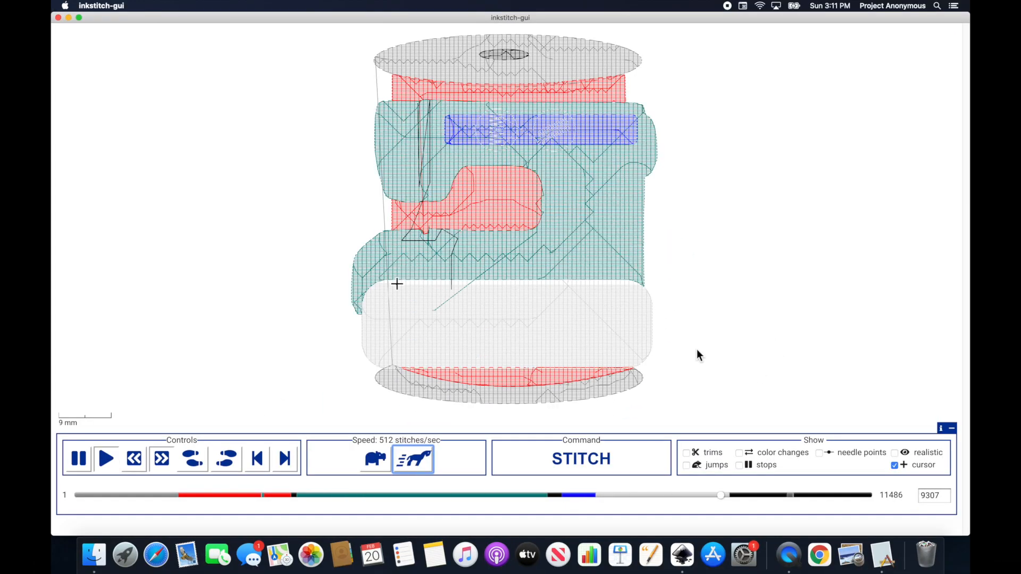
drag(791, 501, 808, 500)
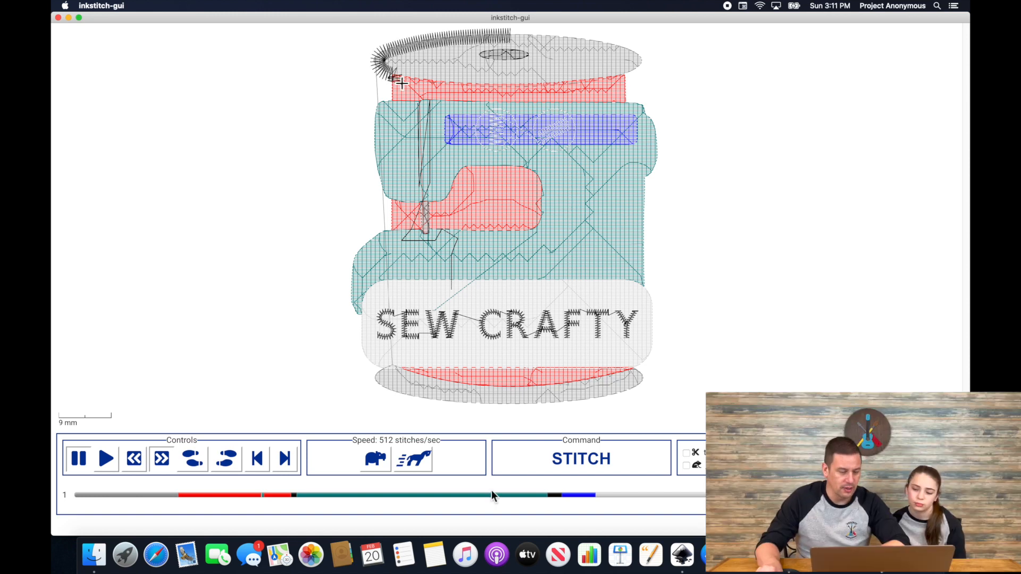
Step: Scrub playback back to stitch 2597, then quit the simulator
click(256, 496)
mouse_move(266, 505)
mouse_down()
mouse_move(254, 495)
mouse_move(270, 501)
mouse_up()
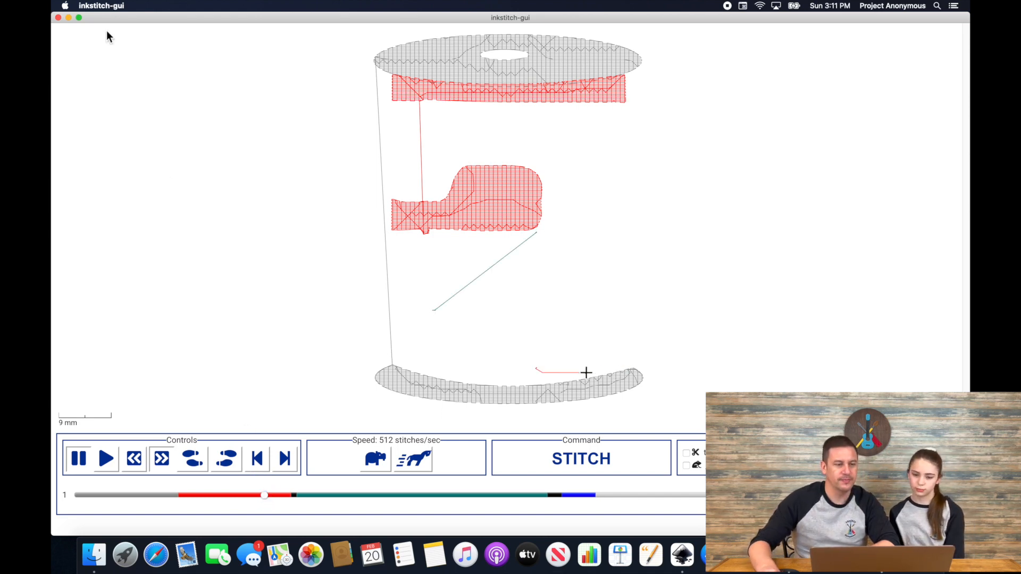
click(94, 6)
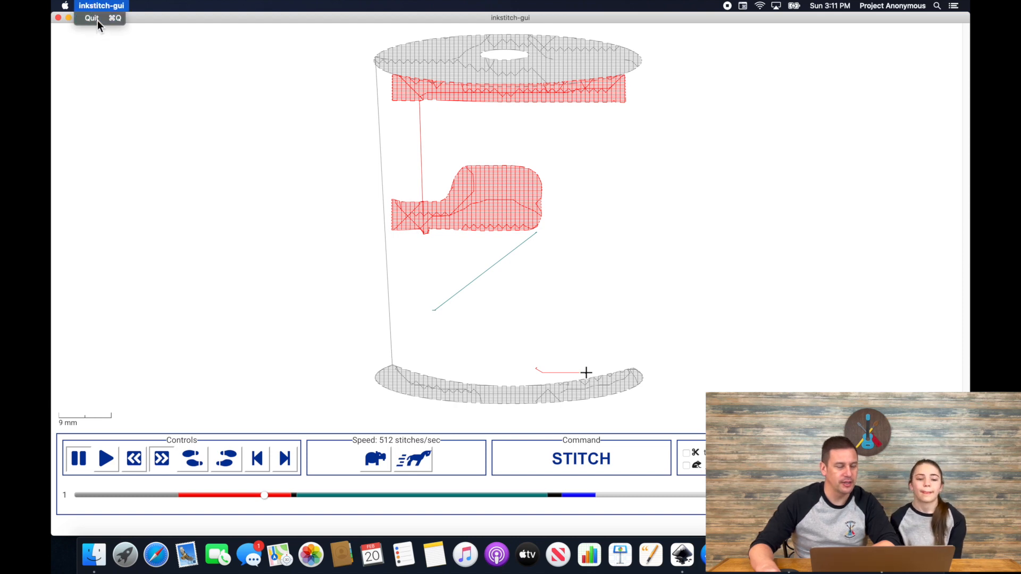
click(94, 19)
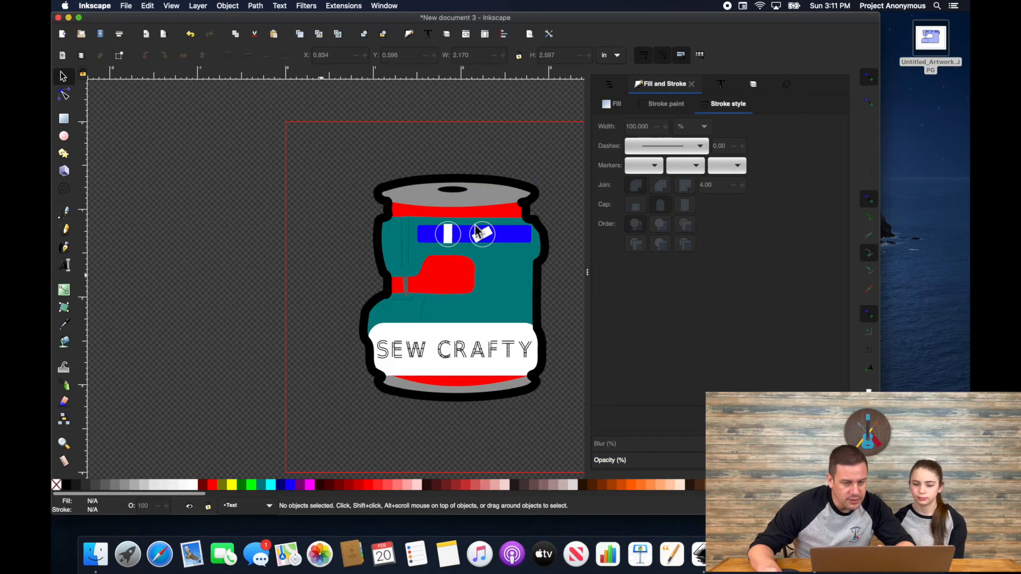
Step: Select the spool artwork's pieces and move them off the page to the left
click(577, 249)
click(521, 244)
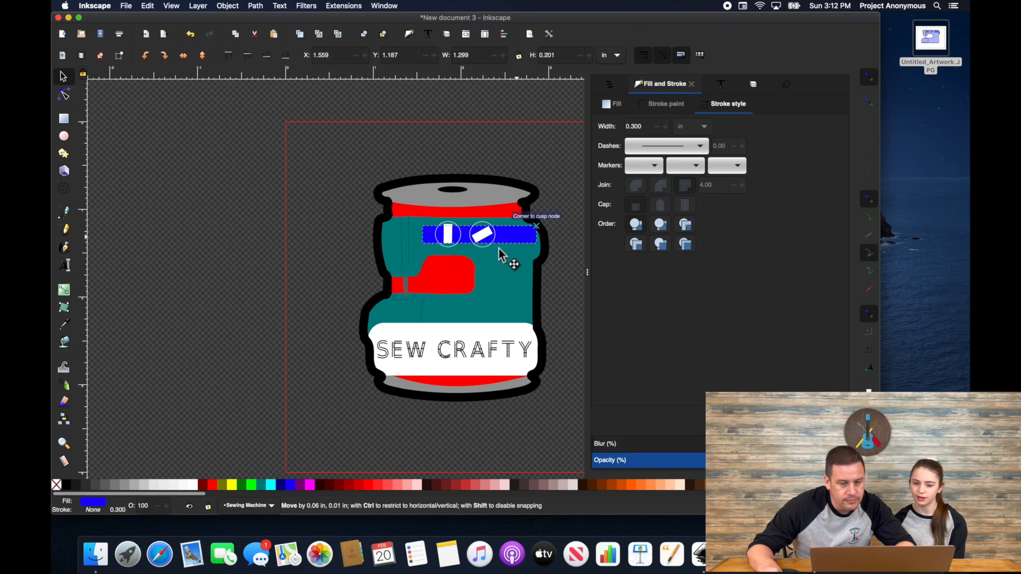
shift+click(458, 197)
shift+click(508, 238)
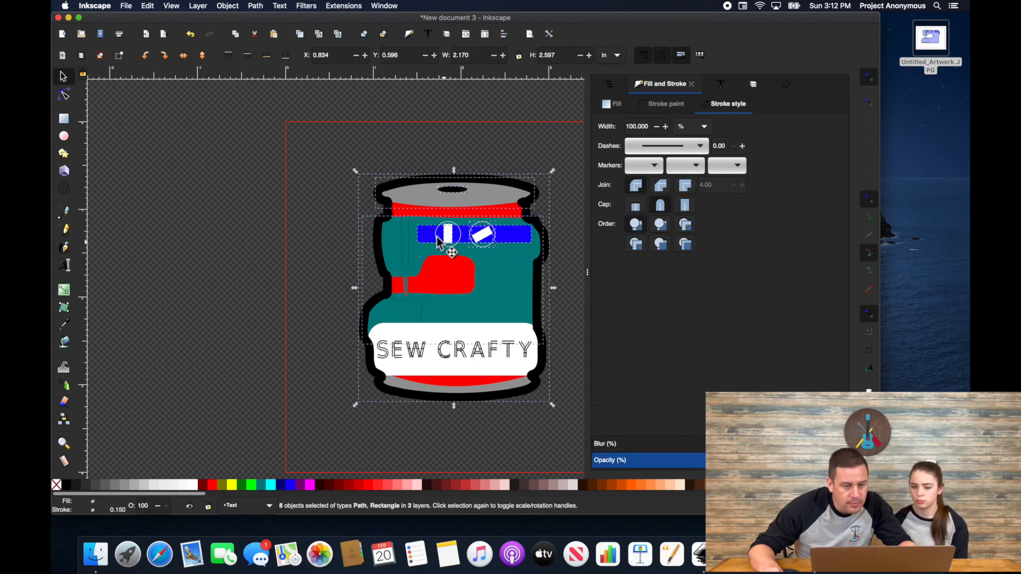
shift+click(406, 255)
shift+click(518, 366)
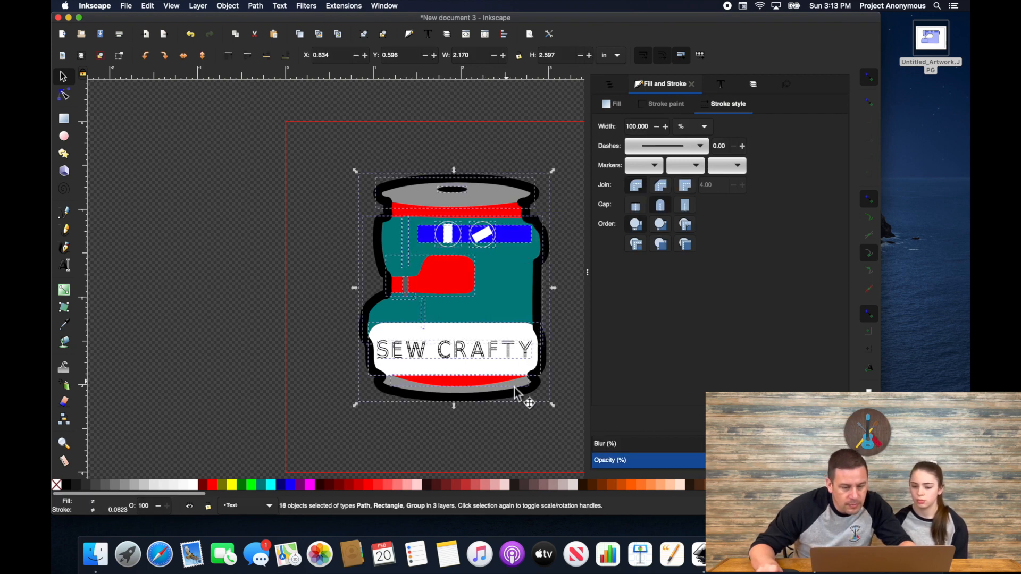
scroll(466, 394, up, 3)
scroll(466, 394, down, 4)
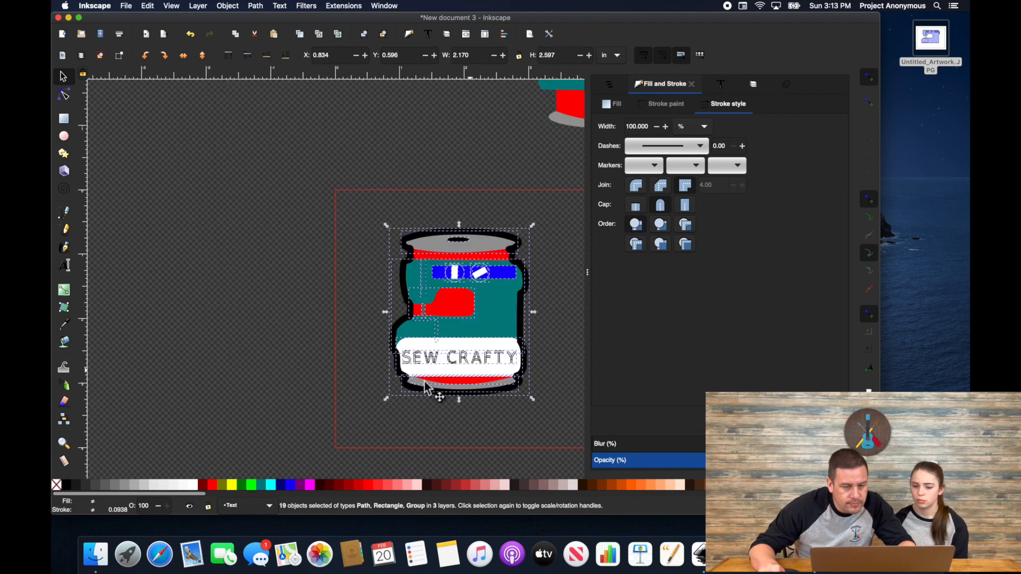
drag(426, 380, 206, 388)
Step: Delete the leftover invisible objects and move the spool artwork back onto the page
drag(355, 287, 601, 431)
key(Delete)
drag(512, 316, 356, 454)
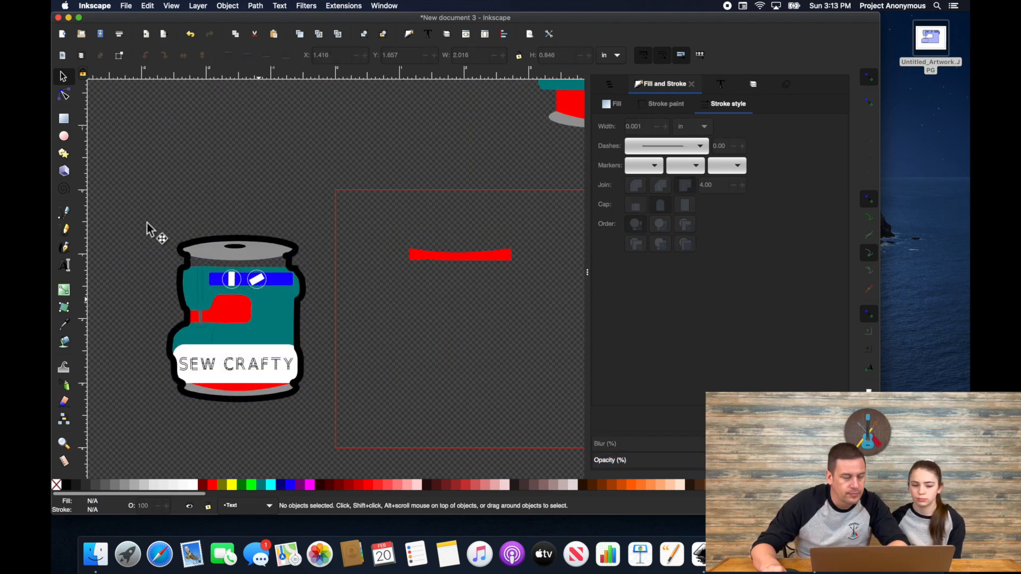
drag(133, 198, 335, 435)
drag(291, 320, 560, 308)
scroll(444, 247, up, 5)
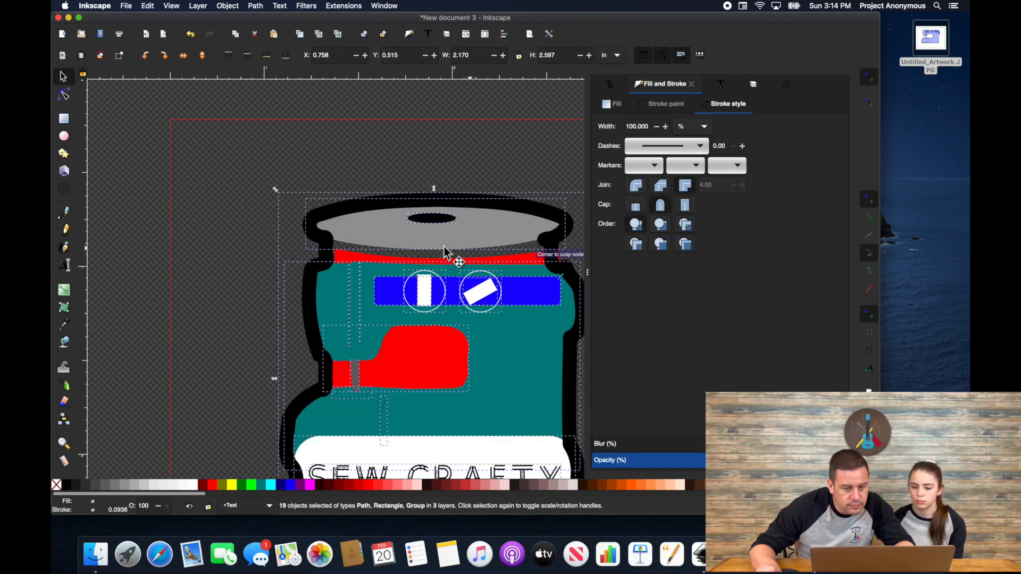
drag(465, 227, 356, 261)
scroll(478, 266, down, 2)
scroll(357, 259, down, 3)
Step: Select the red bobbin shapes at the spool top and bottom
click(485, 289)
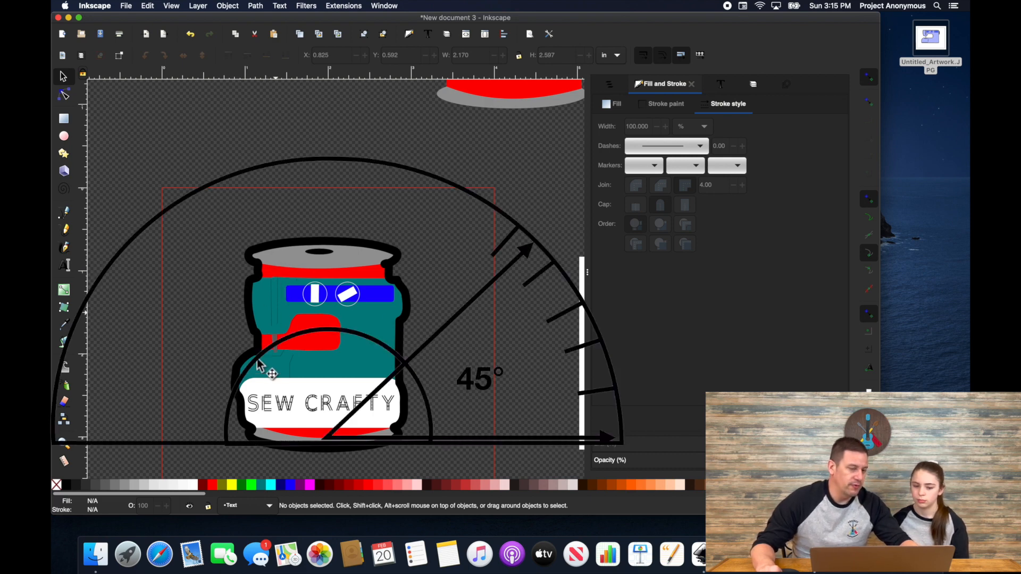
click(274, 272)
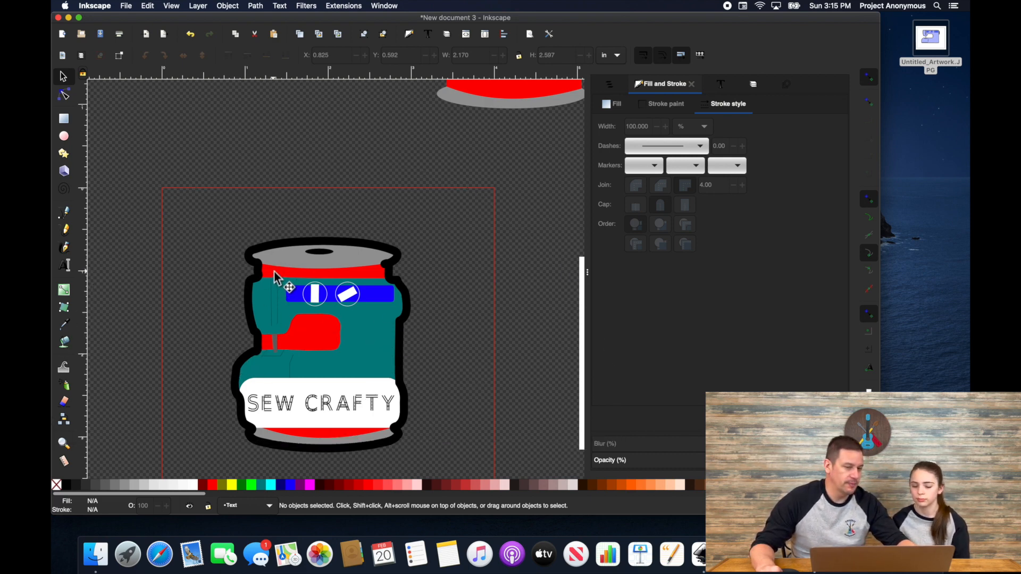
shift+click(317, 336)
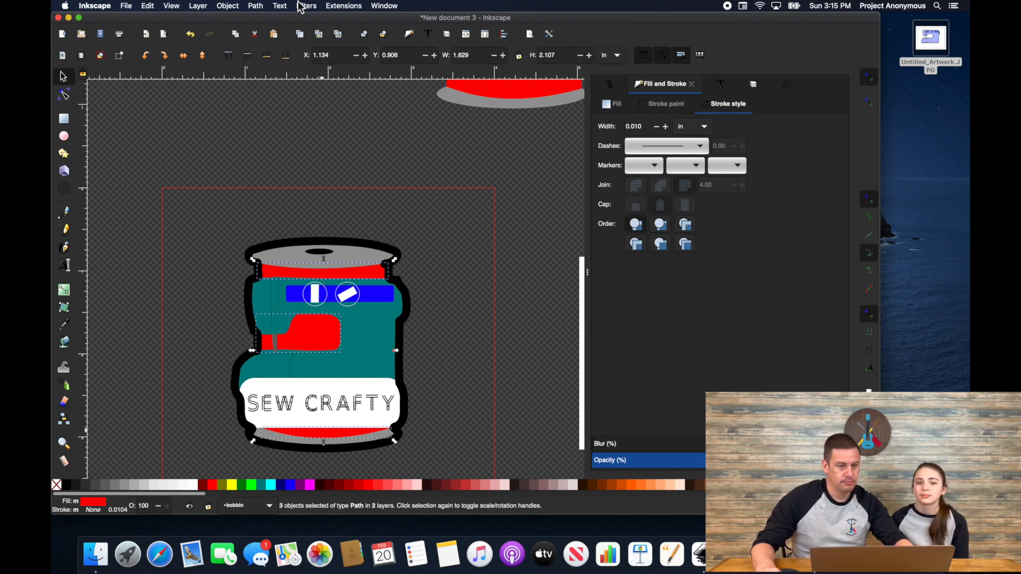
Step: Set the red fills' Angle of lines of stitches to 45 in Ink/Stitch Params
click(343, 6)
mouse_move(378, 109)
click(494, 157)
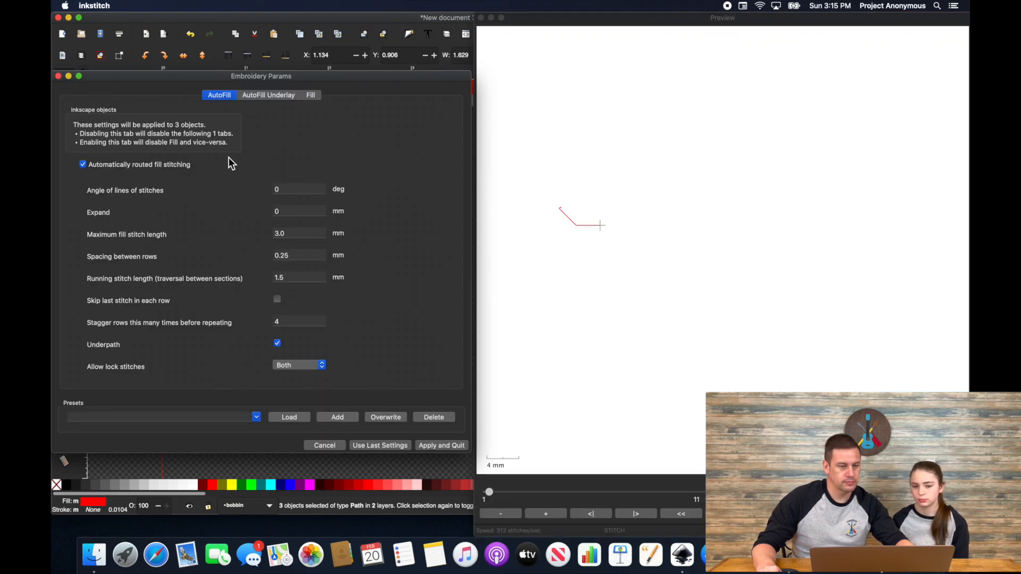
double_click(279, 190)
text(45)
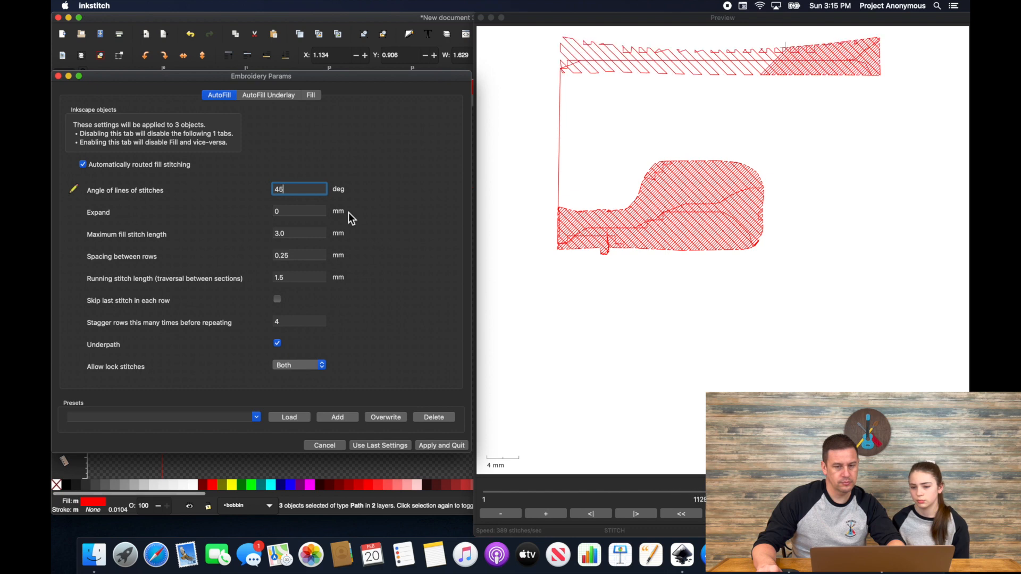
click(57, 212)
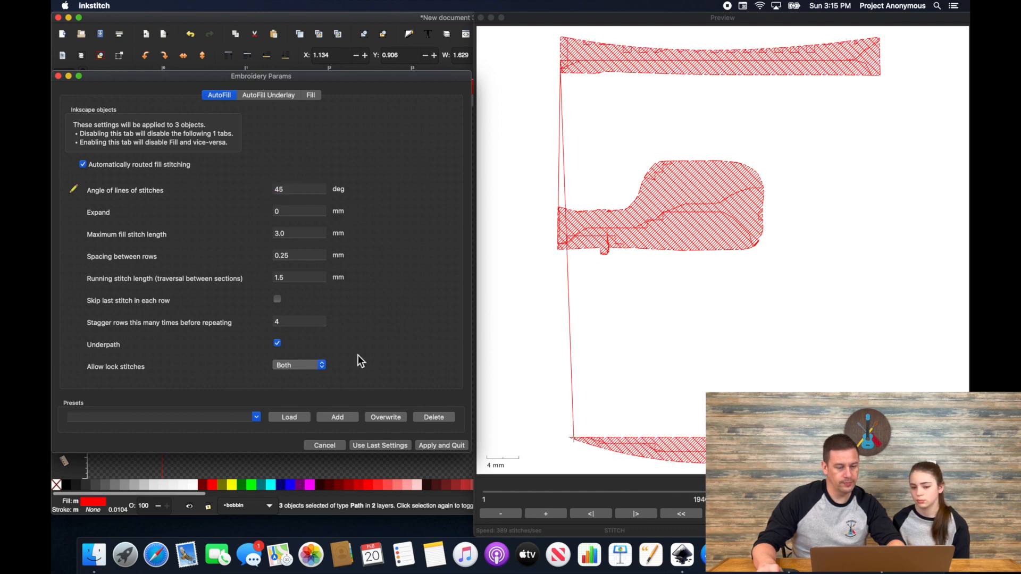
click(441, 446)
click(439, 377)
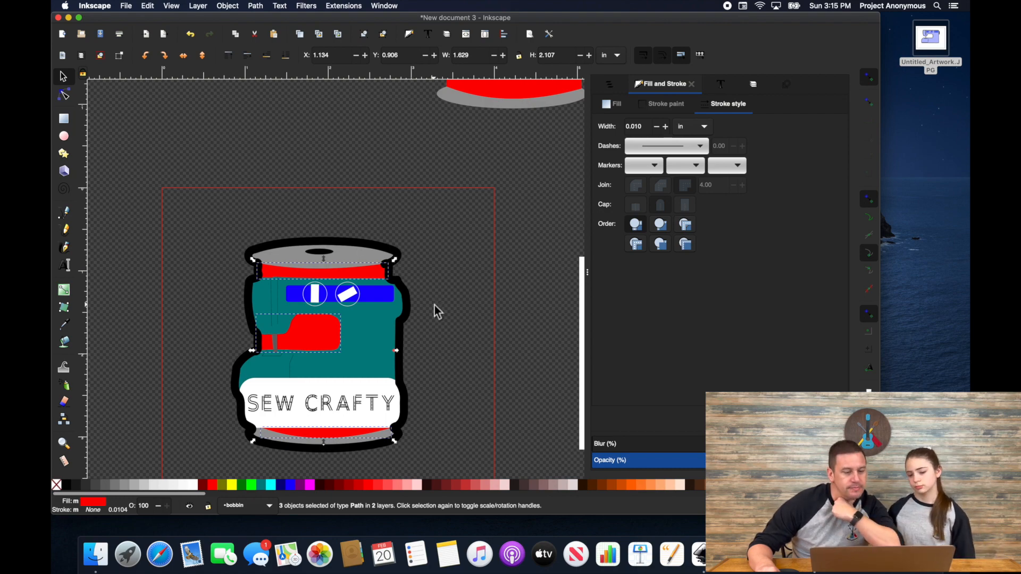
click(471, 309)
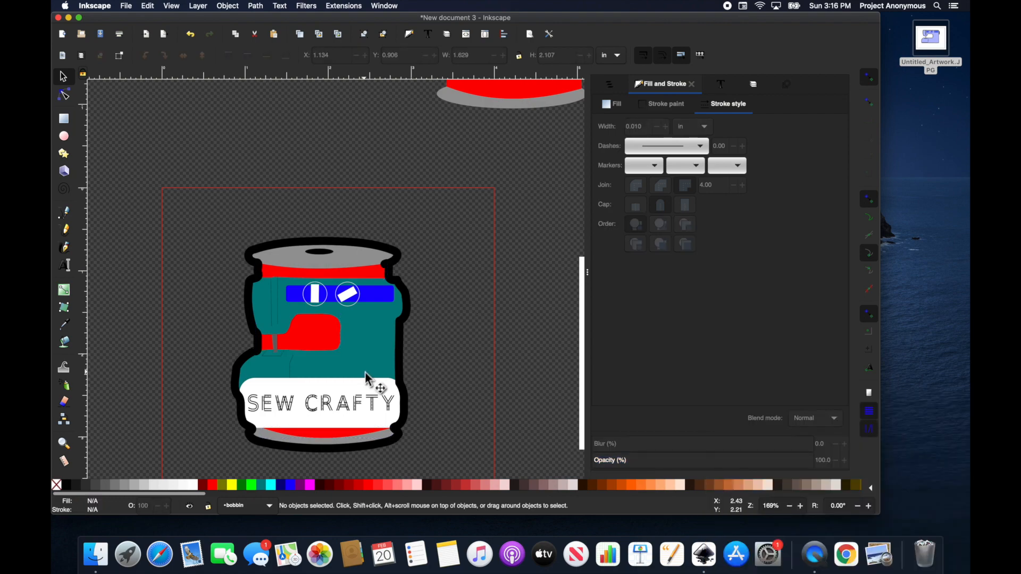
Step: Hide the bobbin layer in the Layers panel
click(753, 84)
click(599, 129)
click(599, 129)
click(599, 129)
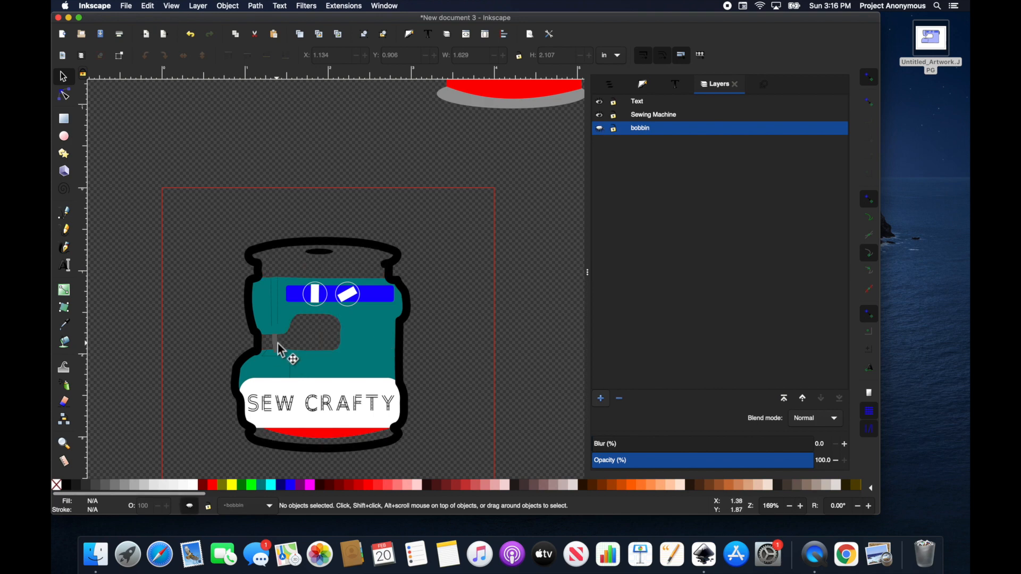
Step: Toggle layer visibility, leaving the Text and bobbin layers hidden
click(600, 115)
click(601, 115)
click(600, 129)
click(600, 103)
click(600, 102)
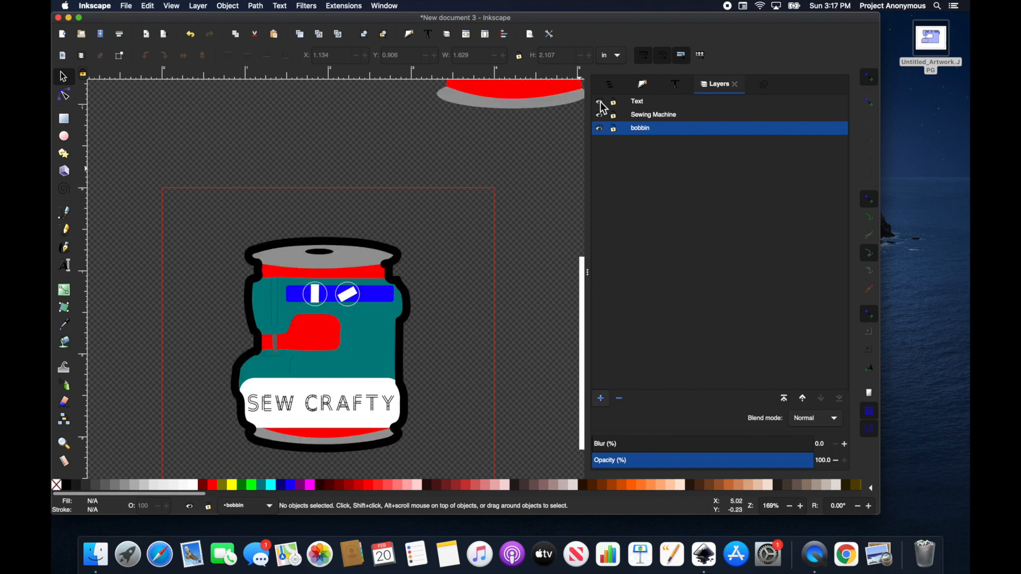
click(599, 102)
click(600, 128)
Step: Move the black spool-hole oval to the Text layer, then select the teal machine body
right_click(319, 250)
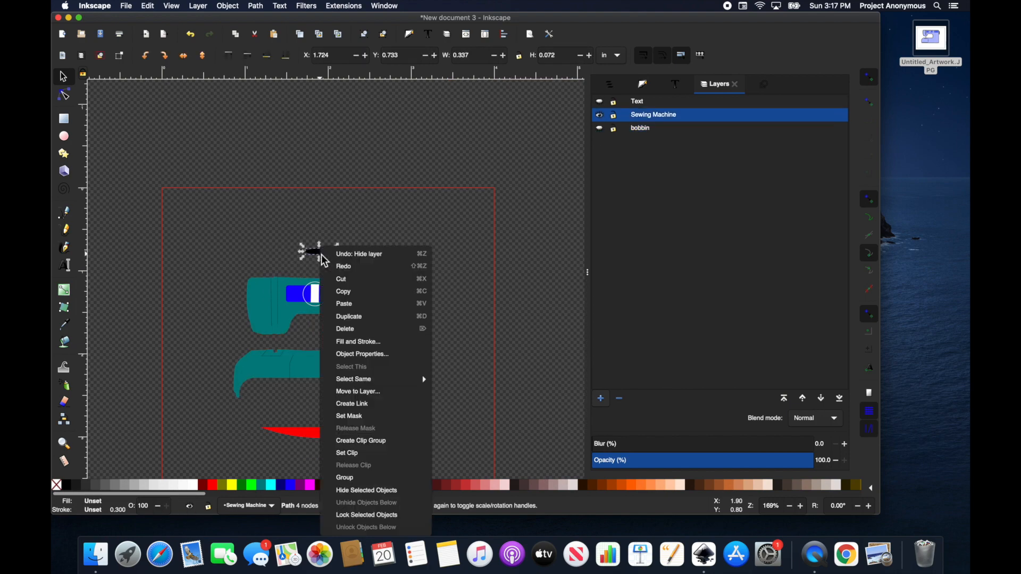
click(358, 392)
double_click(441, 224)
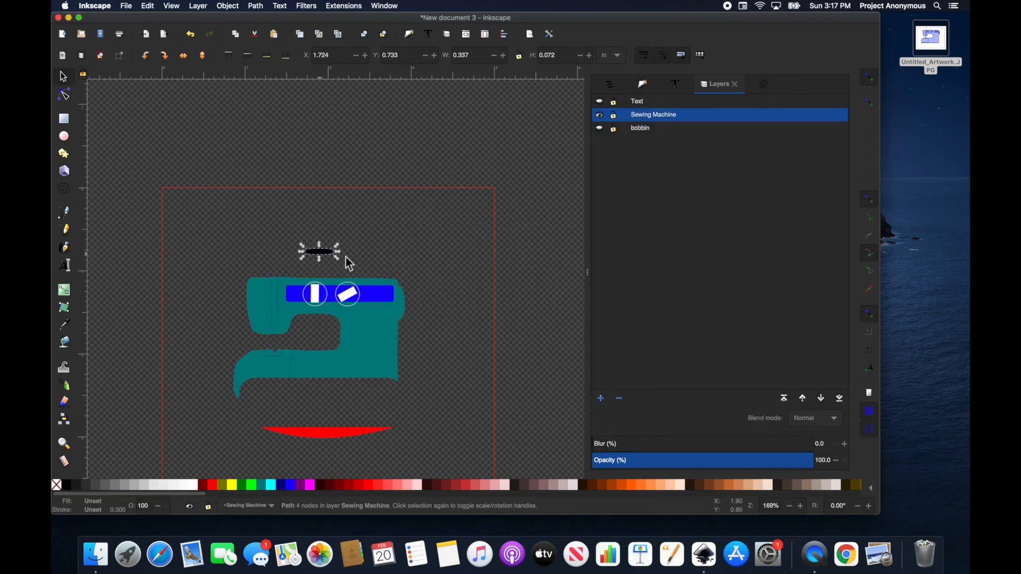
click(371, 319)
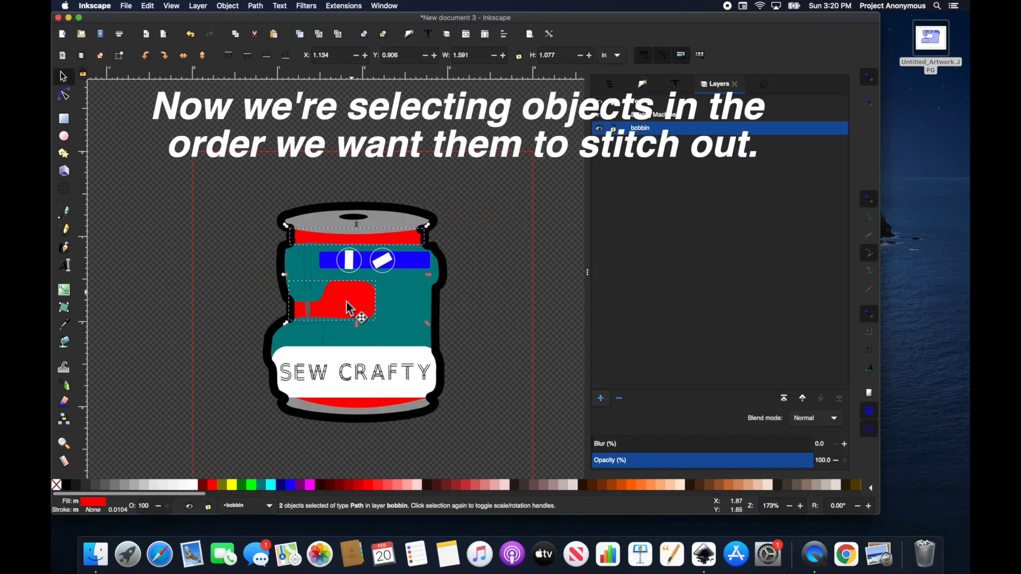
Step: Select the bobbin paths, grey paths, blue rectangle, two white circles and SEW CRAFTY text in stitch order
shift+click(376, 400)
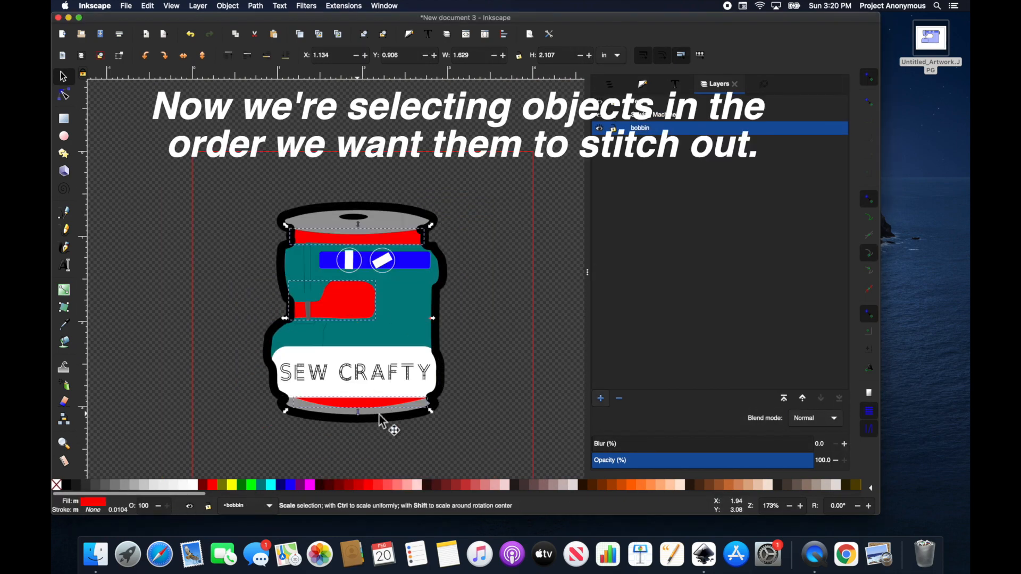
shift+click(376, 417)
scroll(376, 411, up, 2)
shift+click(353, 413)
scroll(360, 409, down, 2)
shift+click(384, 196)
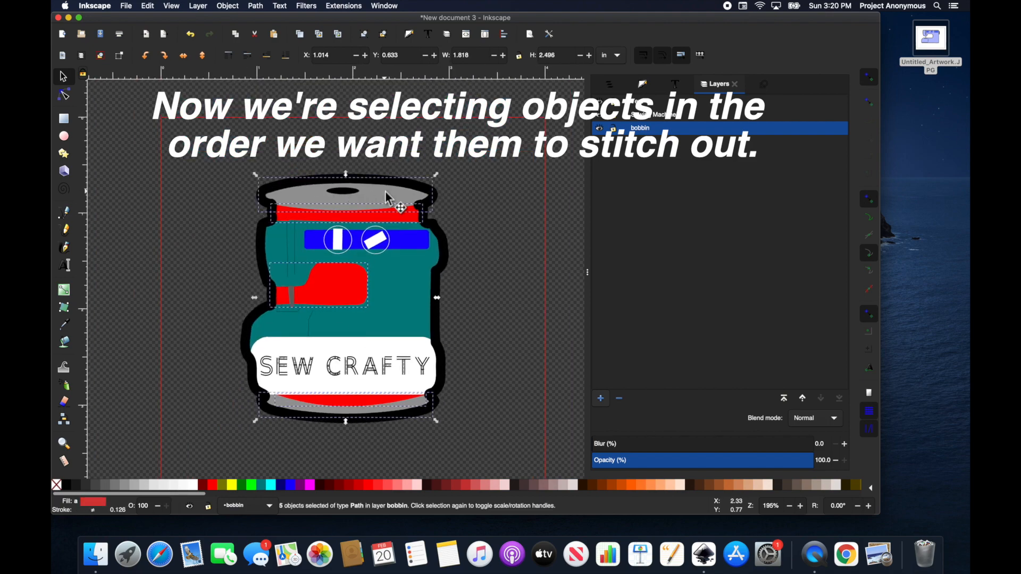
shift+click(426, 250)
scroll(376, 252, up, 2)
shift+click(378, 269)
shift+click(303, 270)
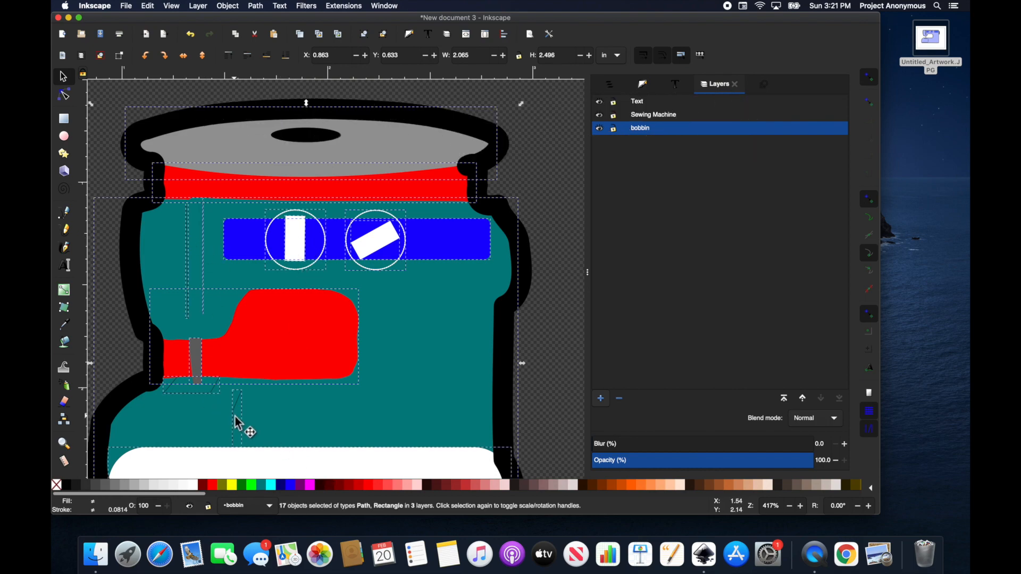
scroll(335, 301, up, 1)
scroll(239, 415, down, 6)
shift+click(239, 415)
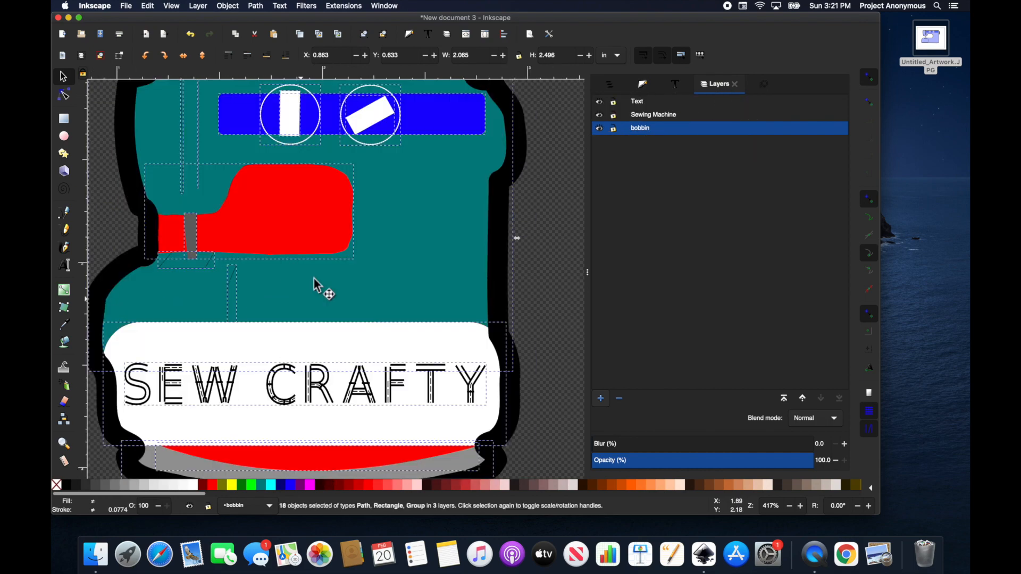
scroll(319, 285, up, 6)
Step: Re-stack the selected objects in the order they were selected
click(343, 6)
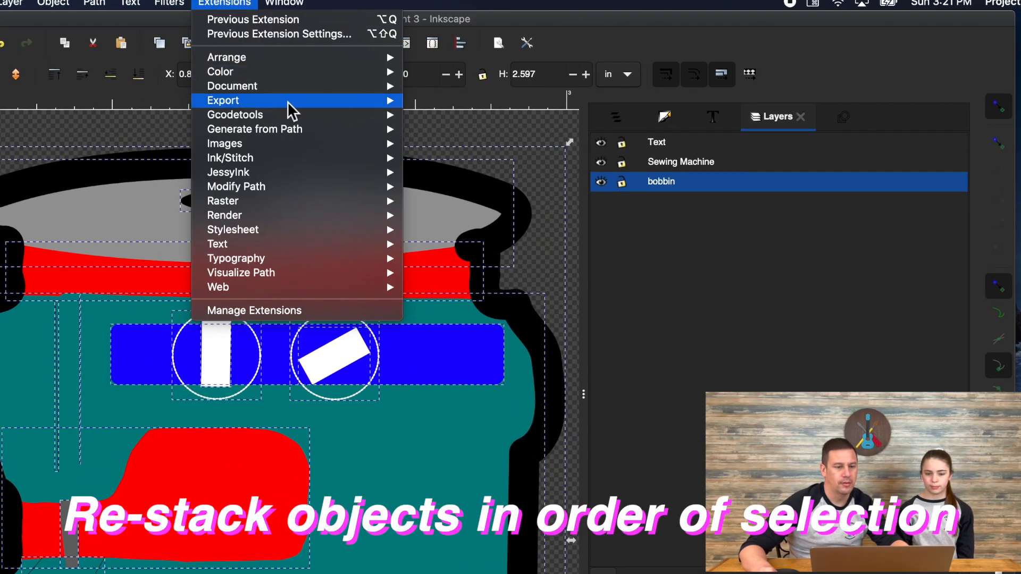
mouse_move(392, 101)
mouse_move(299, 156)
mouse_move(502, 185)
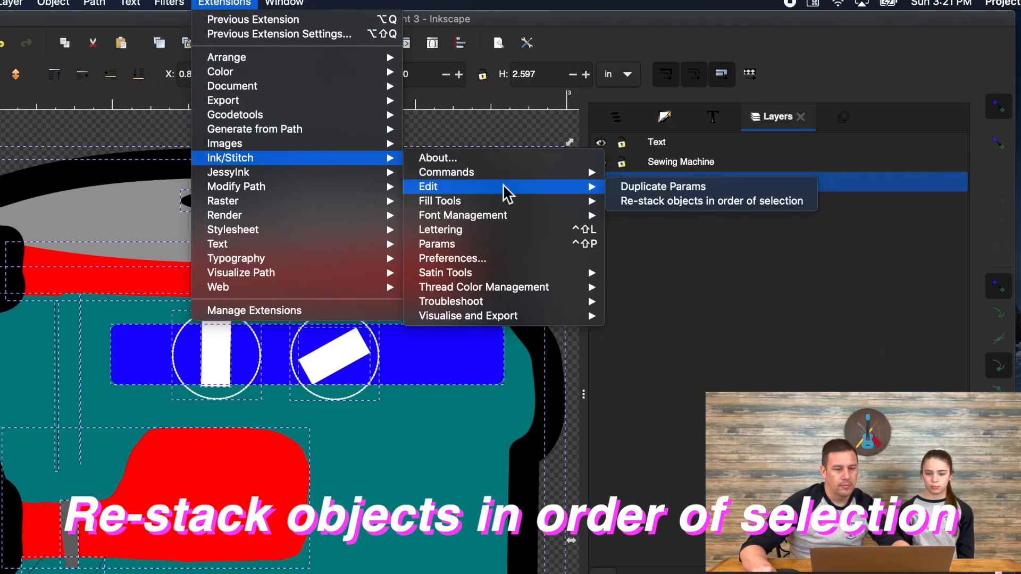
click(655, 200)
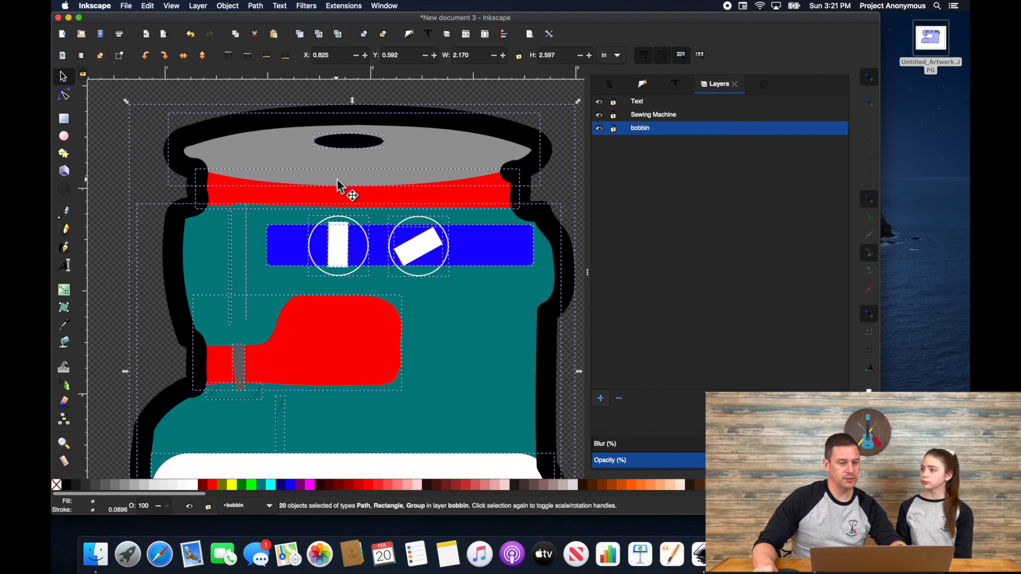
Step: Rubber-band select all 20 bobbin objects and run the Ink/Stitch simulator at 256 stitches per second
scroll(337, 183, down, 5)
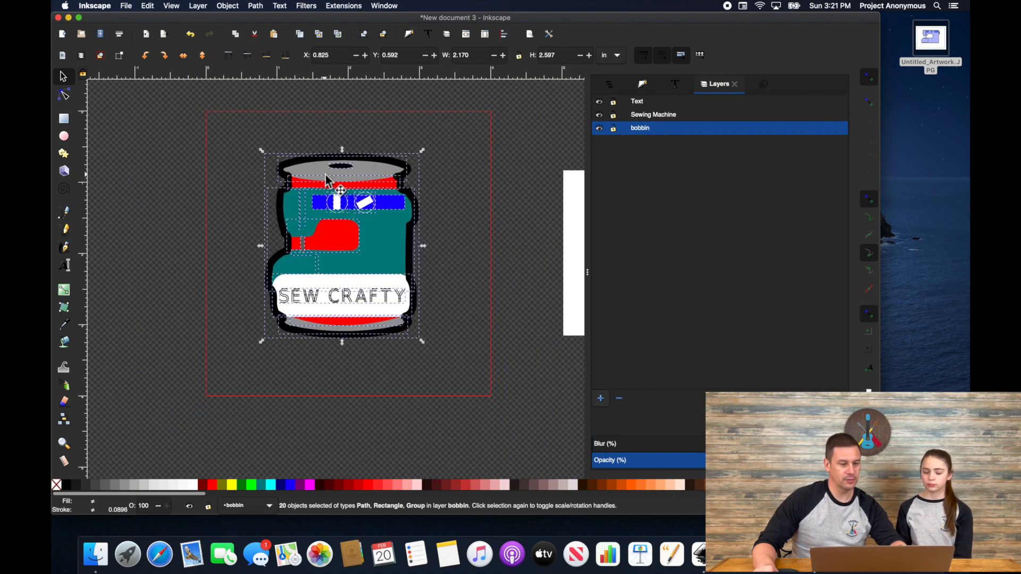
click(200, 117)
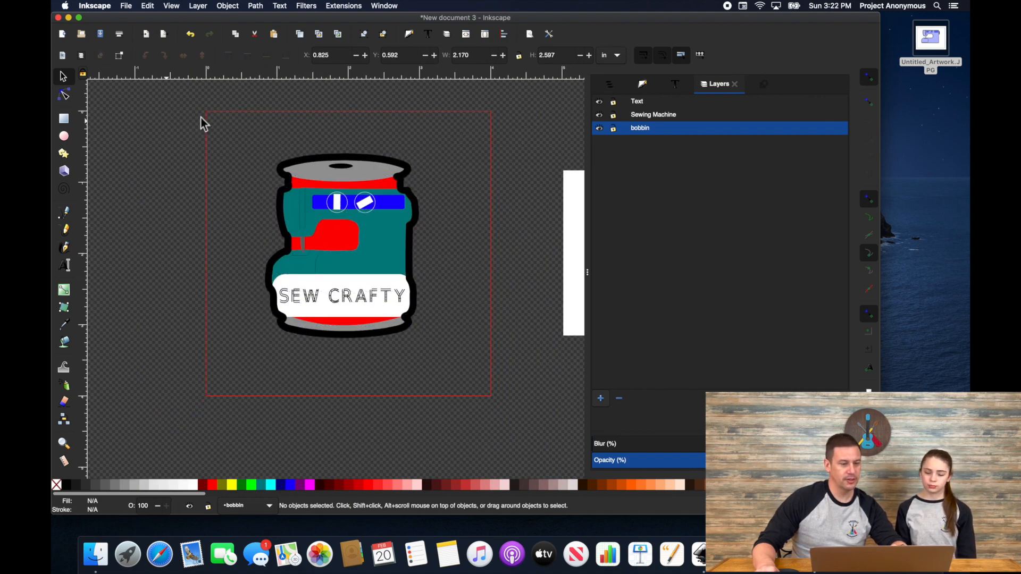
drag(235, 124, 467, 325)
click(344, 6)
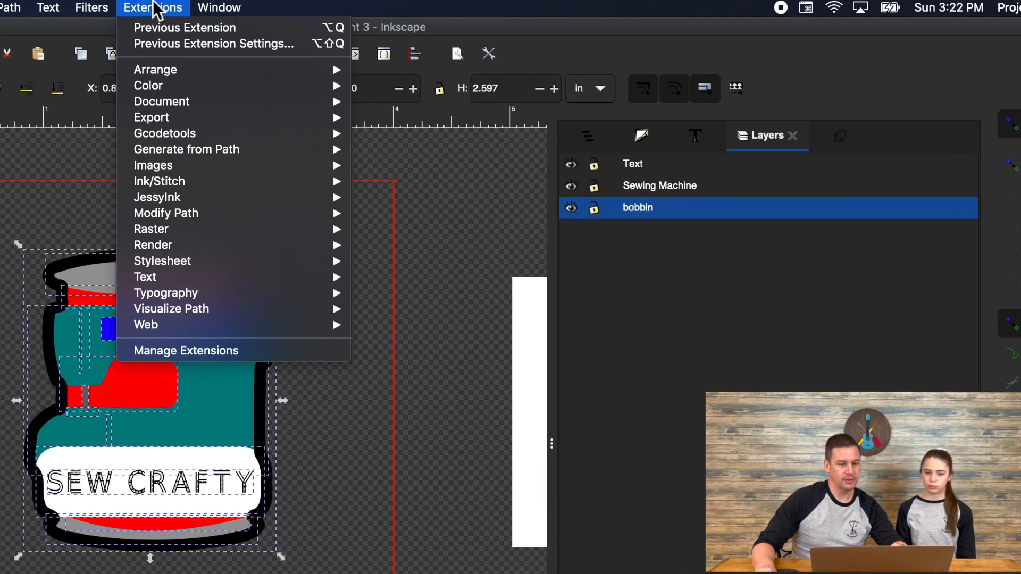
mouse_move(272, 186)
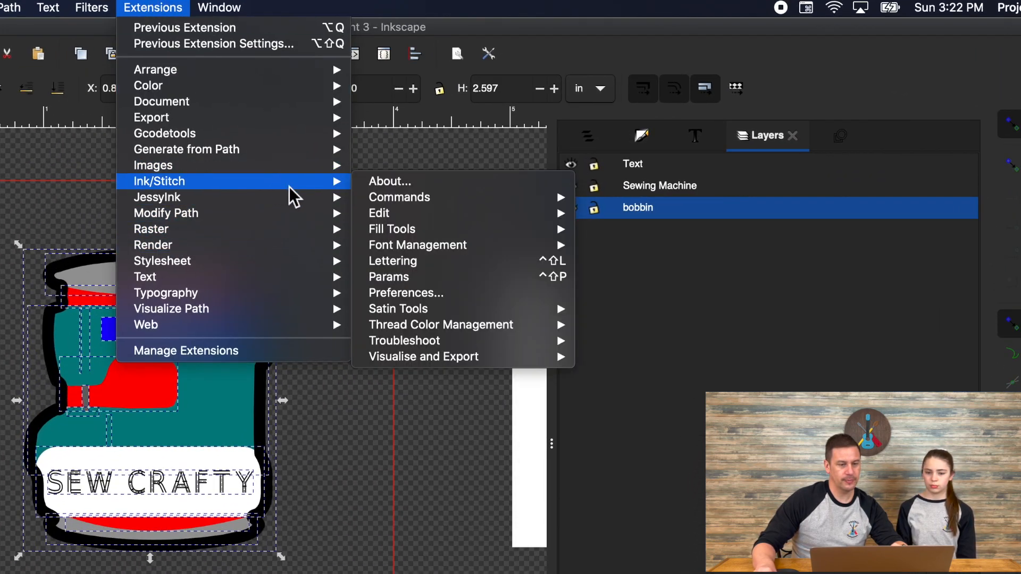
mouse_move(478, 362)
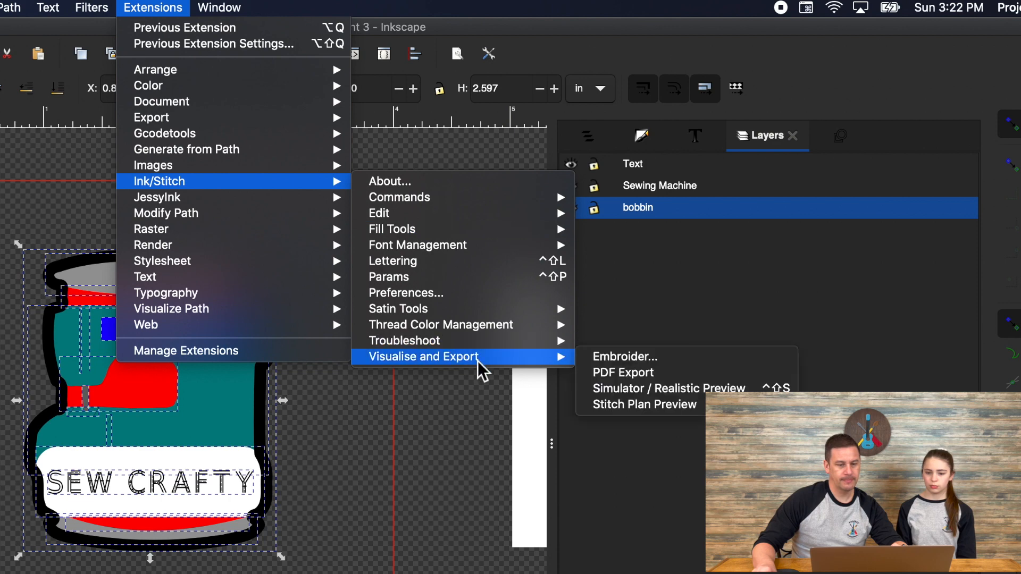
click(665, 392)
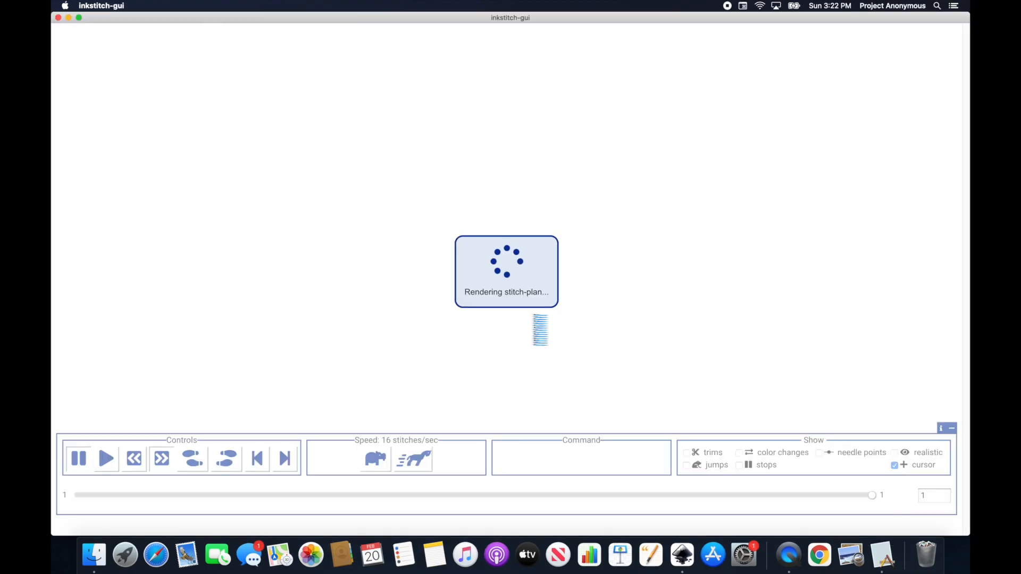
click(430, 463)
click(430, 462)
click(429, 462)
click(430, 462)
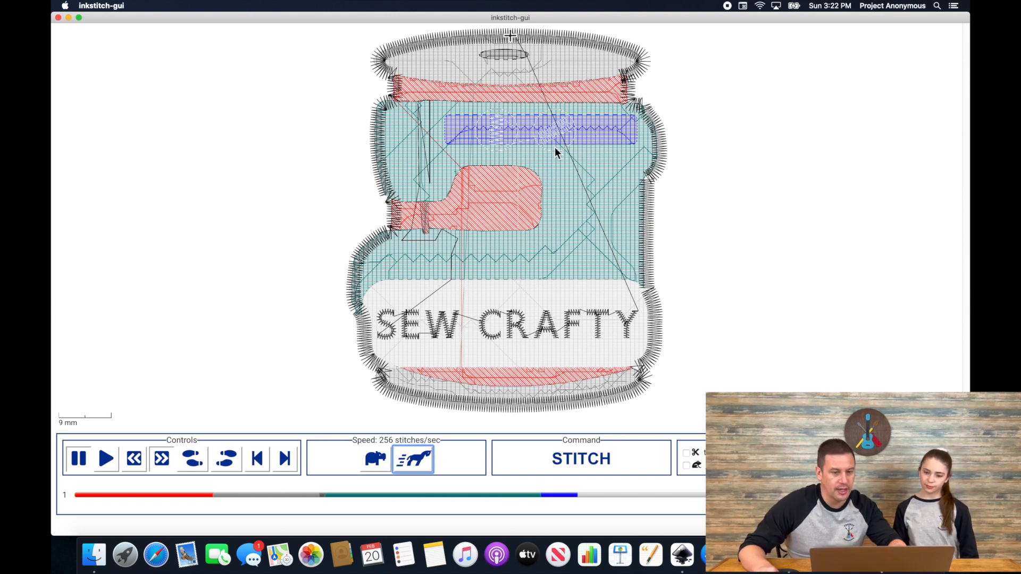
Step: Open the simulator's menu holding its quit option
click(91, 6)
Step: Quit the simulator and cut the blue bar out of the teal body with Path > Exclusion
click(92, 18)
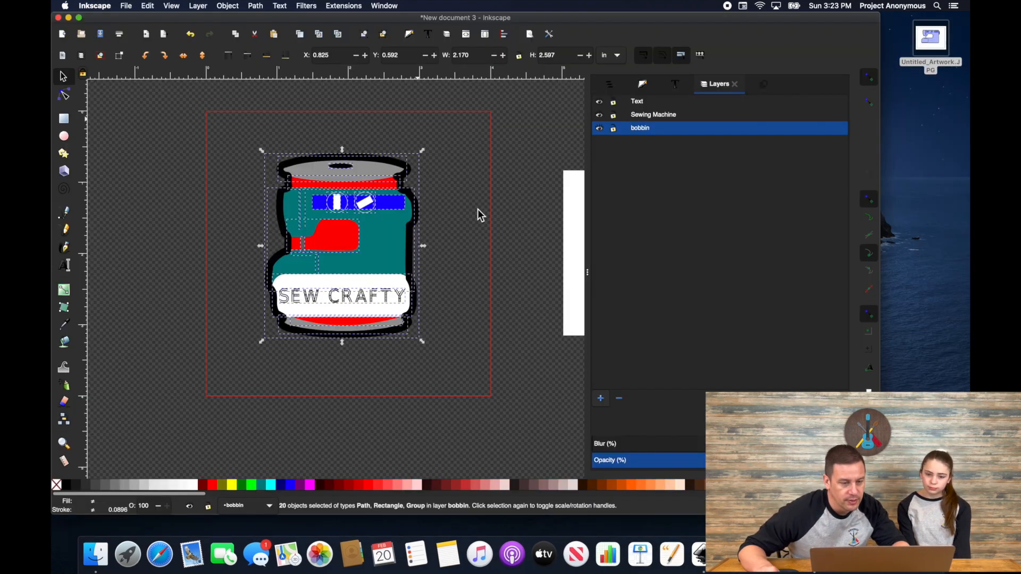
click(476, 192)
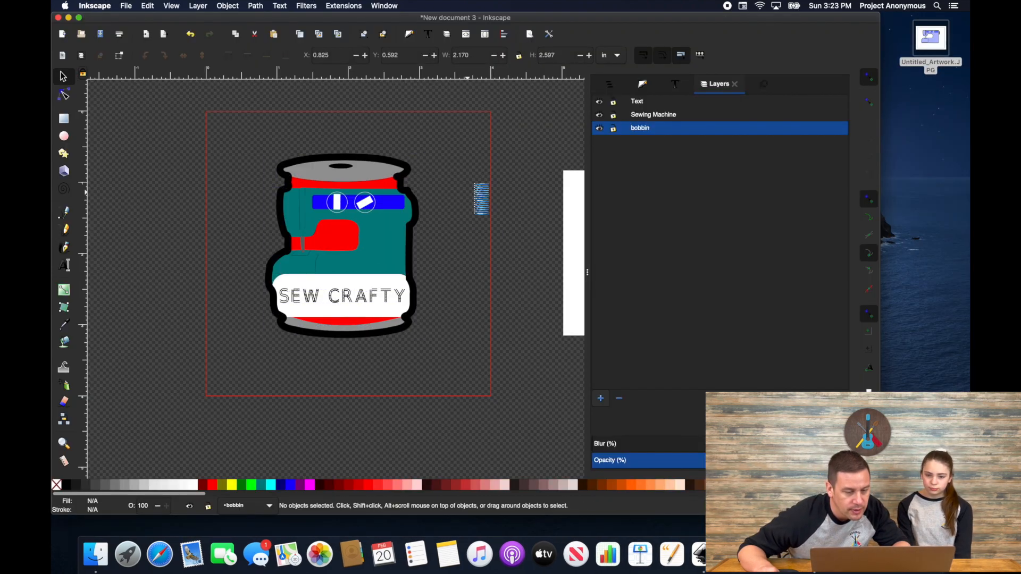
click(396, 202)
shift+click(401, 235)
click(256, 6)
click(270, 83)
Step: Copy the spare blue bar, paste it over the hole and lower it behind the dials
drag(173, 181, 210, 188)
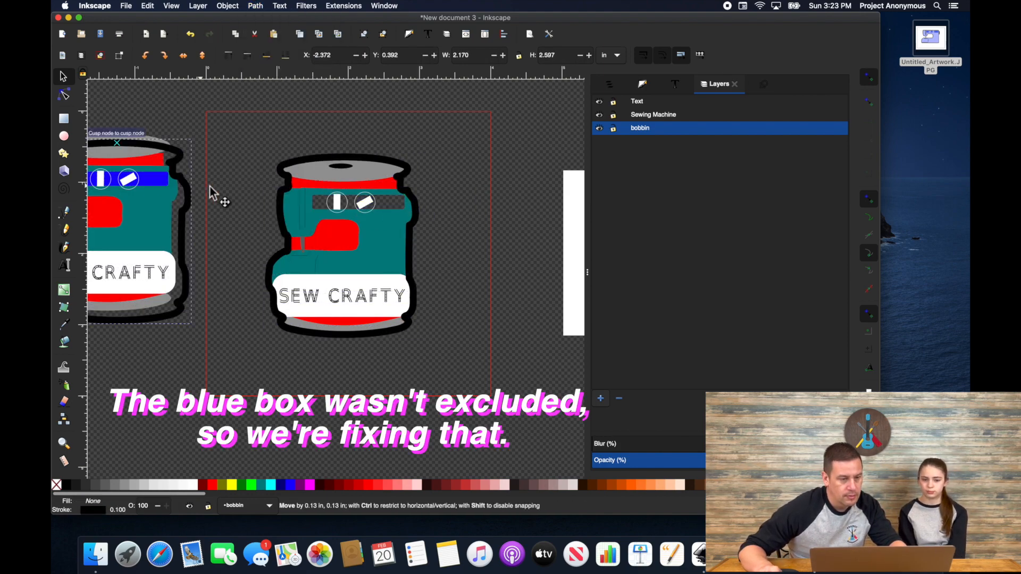
click(161, 180)
key(super+c)
key(super+v)
scroll(404, 207, up, 4)
mouse_move(413, 209)
mouse_down()
mouse_move(367, 201)
mouse_move(396, 207)
mouse_up()
key(Page_Down)
key(Page_Down)
key(Page_Down)
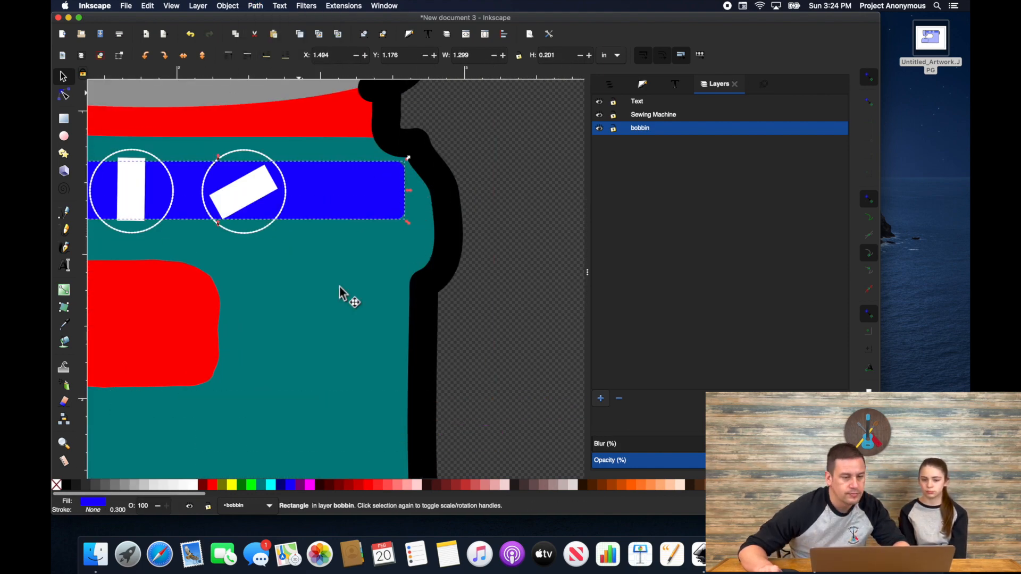
Step: Start the stitch-order selection with the red pieces, grey rim, spool lid and needle
click(531, 212)
scroll(553, 213, down, 4)
scroll(468, 187, up, 3)
click(469, 195)
shift+click(472, 333)
shift+click(364, 446)
shift+click(363, 467)
shift+click(364, 468)
scroll(367, 471, up, 3)
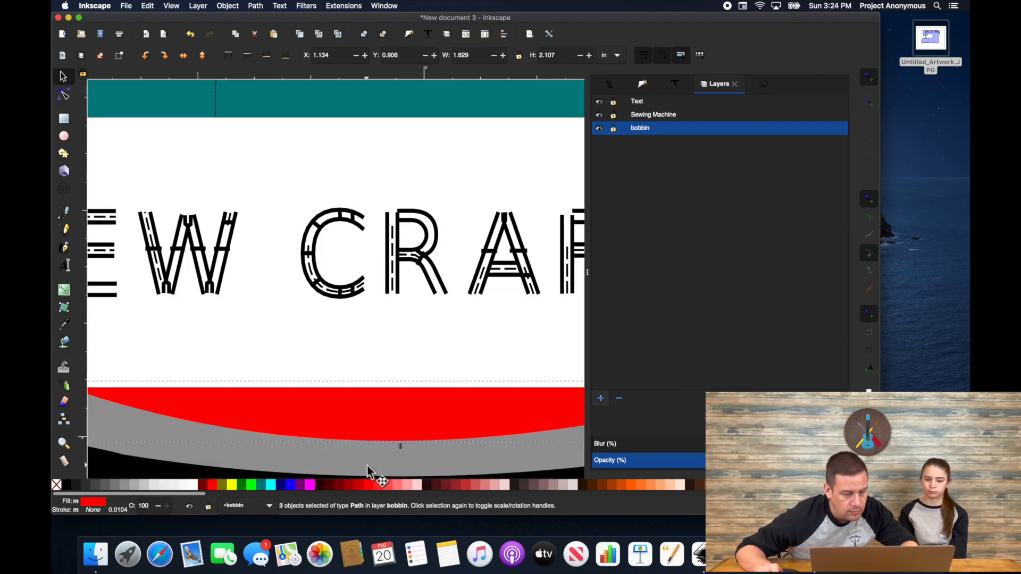
shift+click(370, 470)
scroll(382, 446, down, 6)
shift+click(382, 442)
scroll(394, 439, down, 4)
scroll(380, 346, up, 4)
Step: Drop the black outline, then add the teal body, blue bar, right dial, lines and SEW CRAFTY lettering
shift+click(381, 340)
shift+click(544, 371)
shift+click(561, 248)
shift+click(524, 246)
shift+click(525, 268)
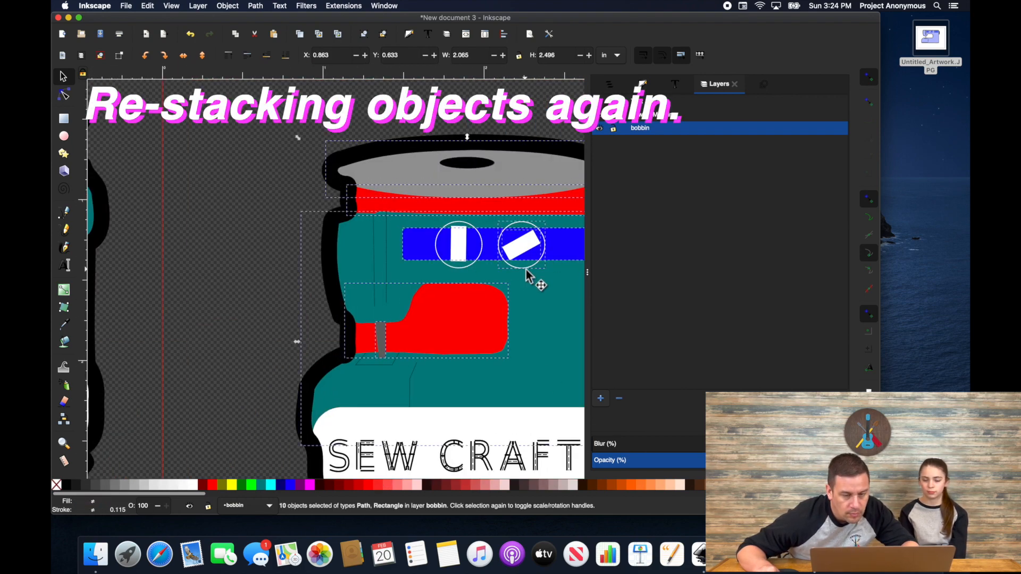
shift+click(393, 364)
shift+click(410, 383)
shift+click(408, 467)
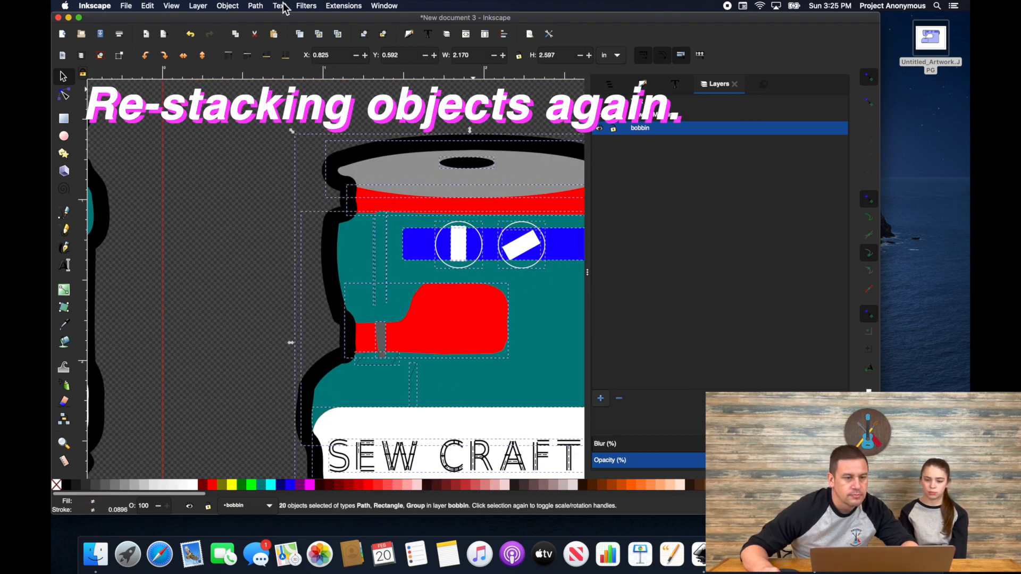
Step: Run Ink/Stitch's Re-stack objects in order of selection
click(344, 6)
mouse_move(422, 114)
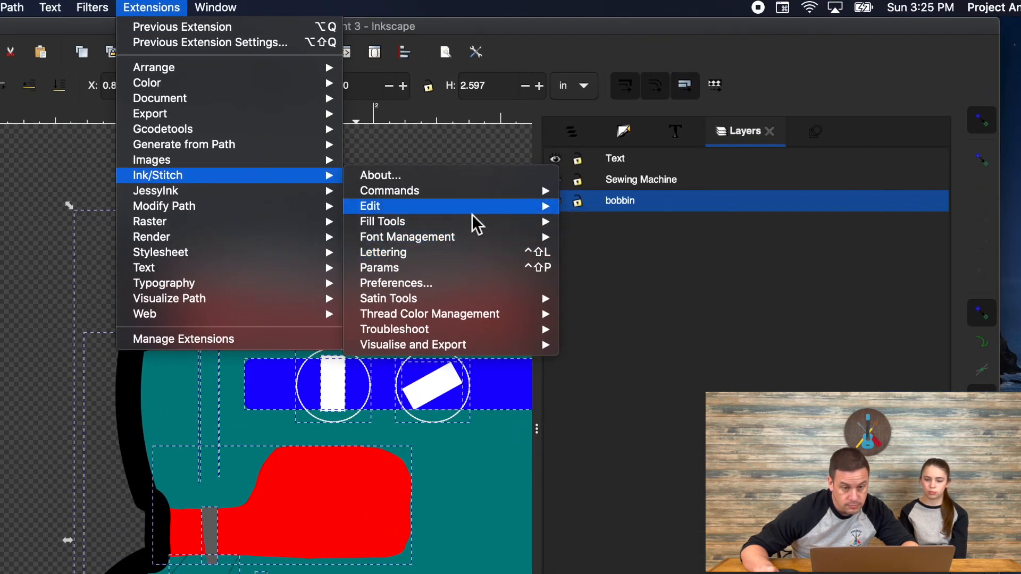
mouse_move(551, 134)
click(637, 139)
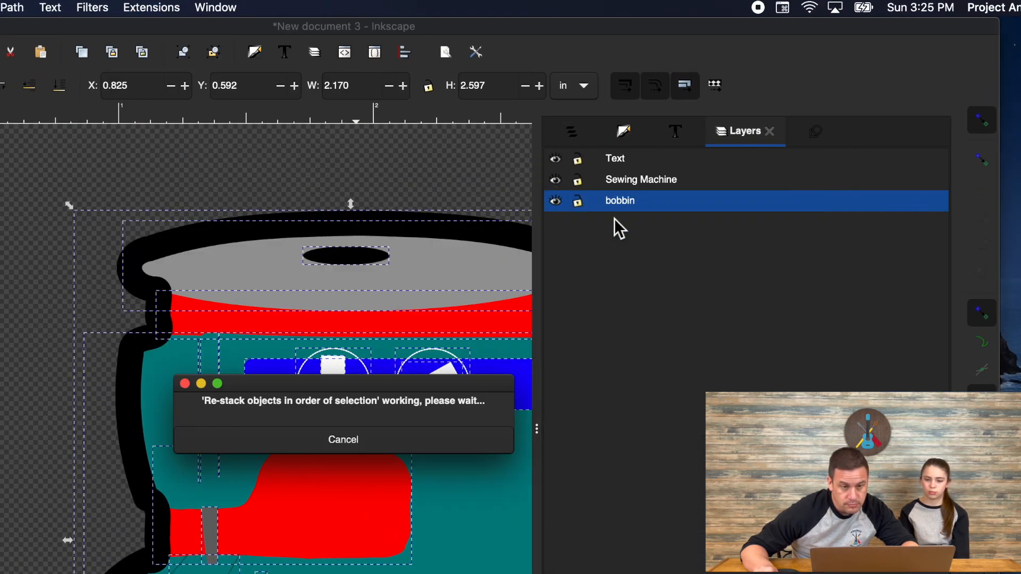
Step: Attach Stop (pause machine) commands to all 20 selected objects and close the commands dialog
click(147, 9)
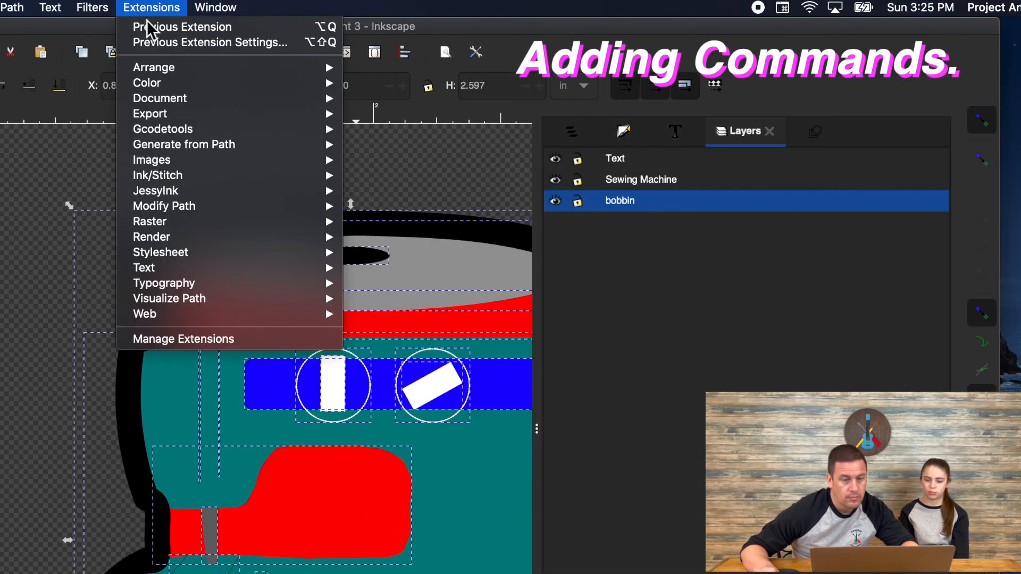
mouse_move(229, 177)
mouse_move(431, 189)
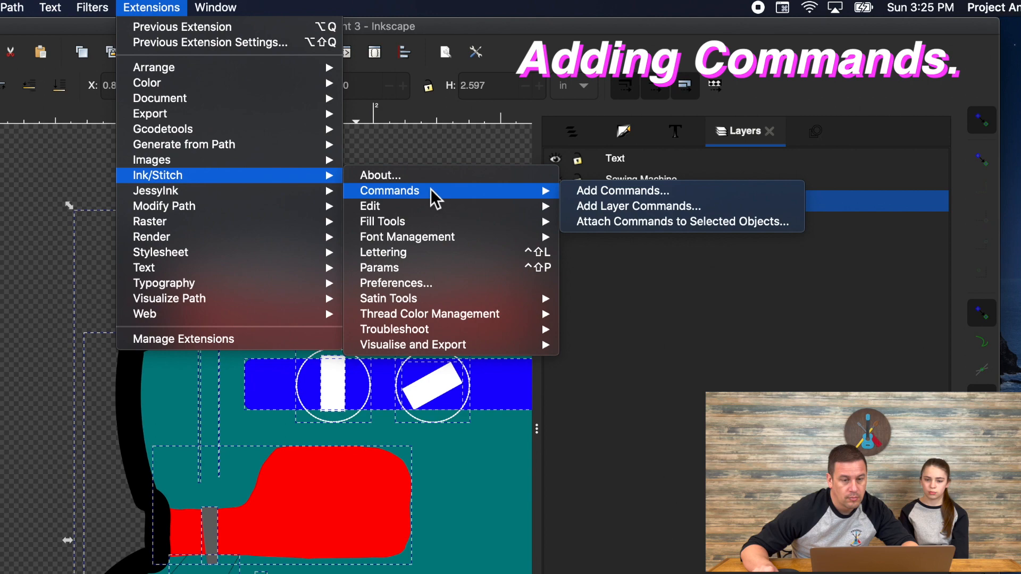
click(623, 222)
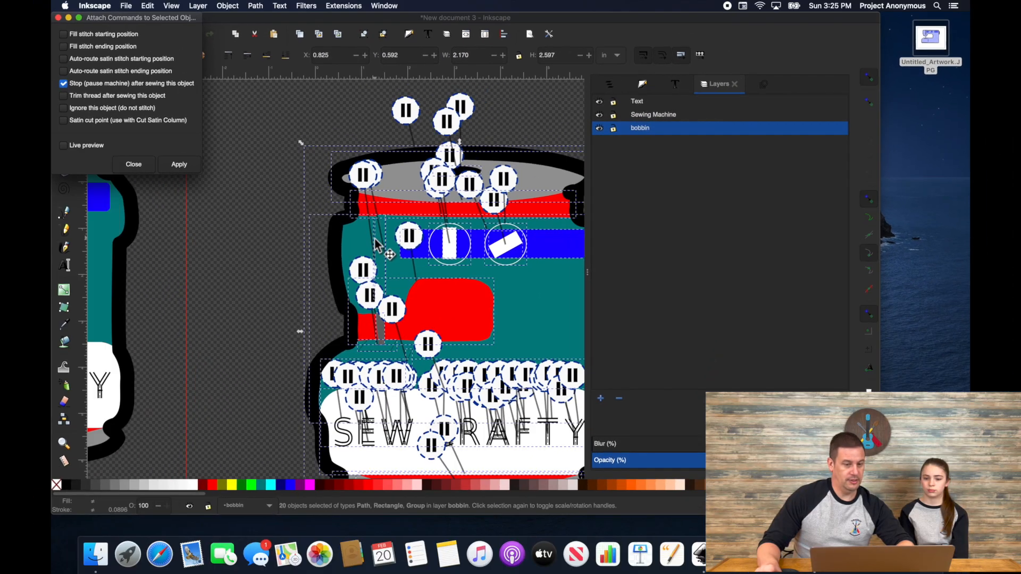
scroll(376, 245, down, 4)
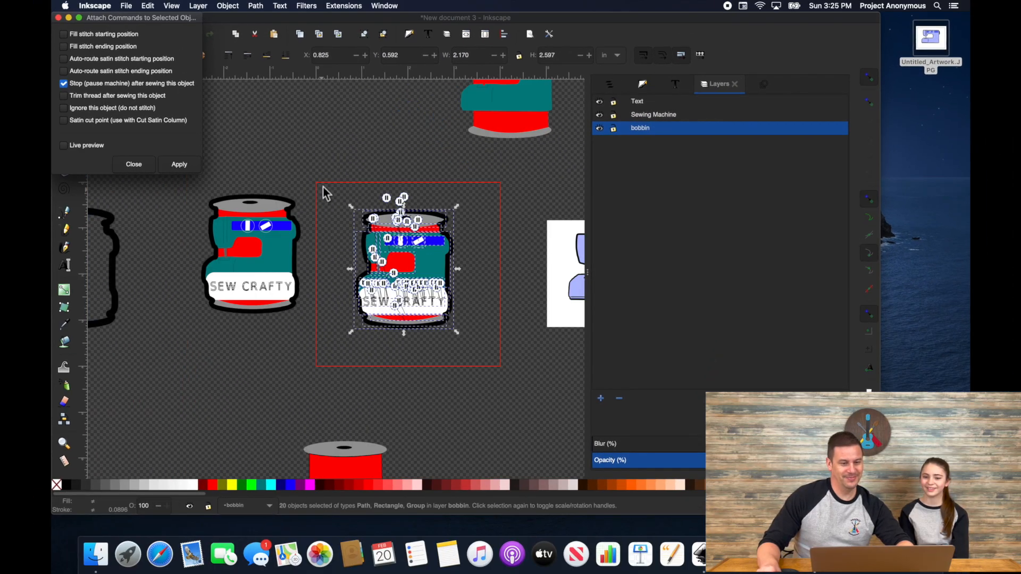
click(344, 5)
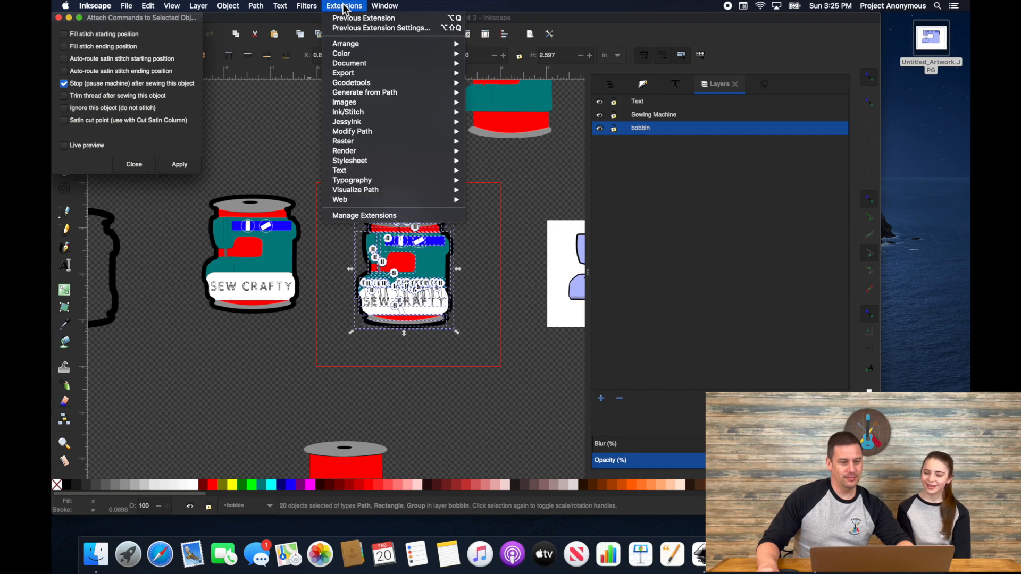
click(344, 6)
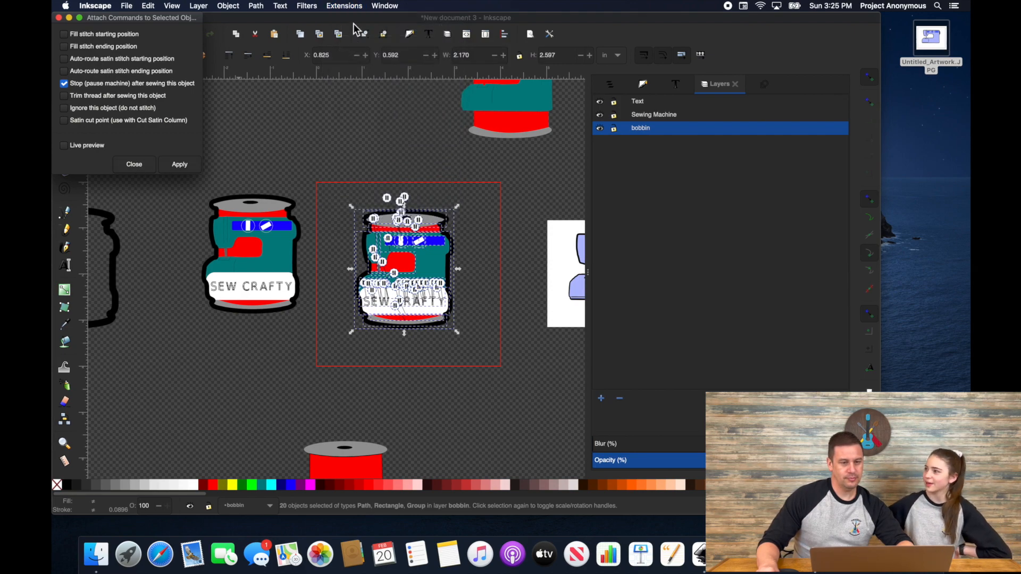
click(140, 164)
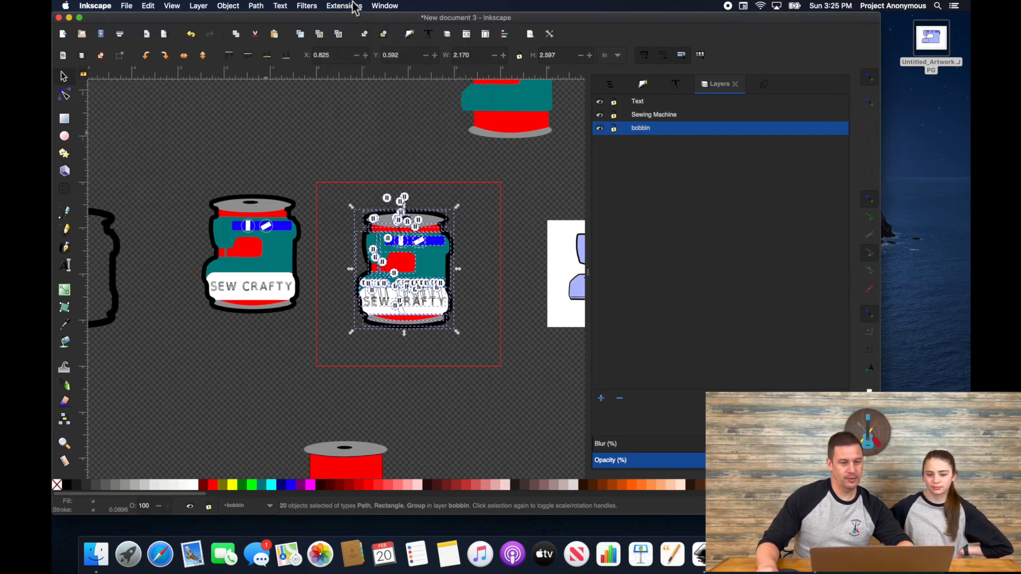
Step: Run the stitch simulator at 256 stitches per second in realistic view
click(344, 6)
click(643, 234)
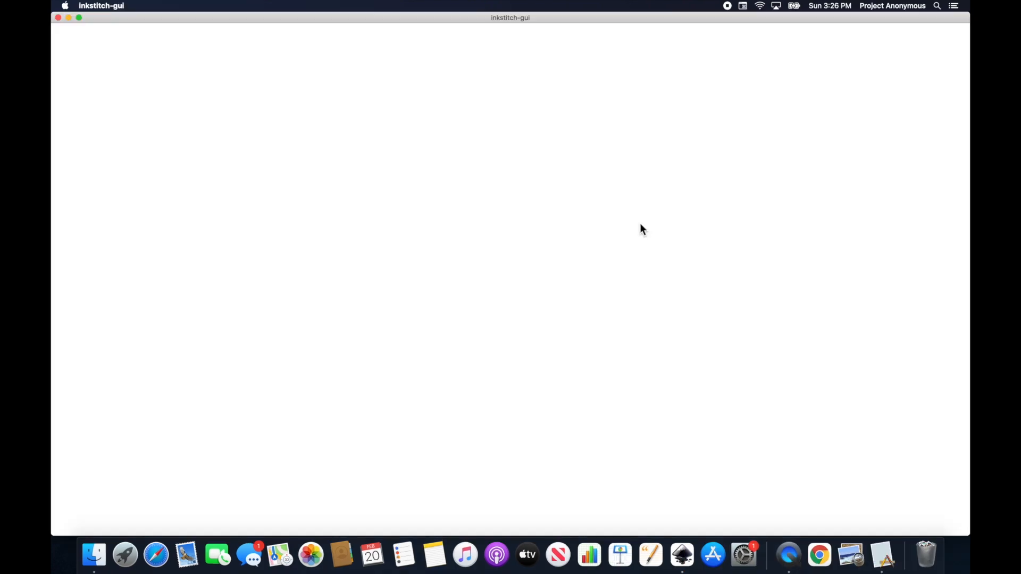
click(403, 466)
click(402, 466)
click(402, 466)
click(403, 466)
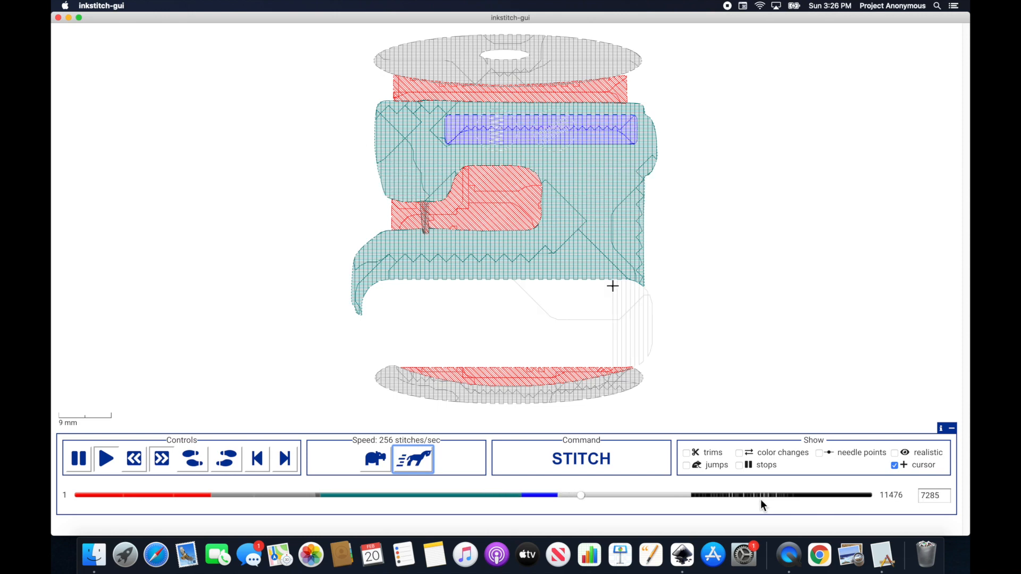
click(894, 453)
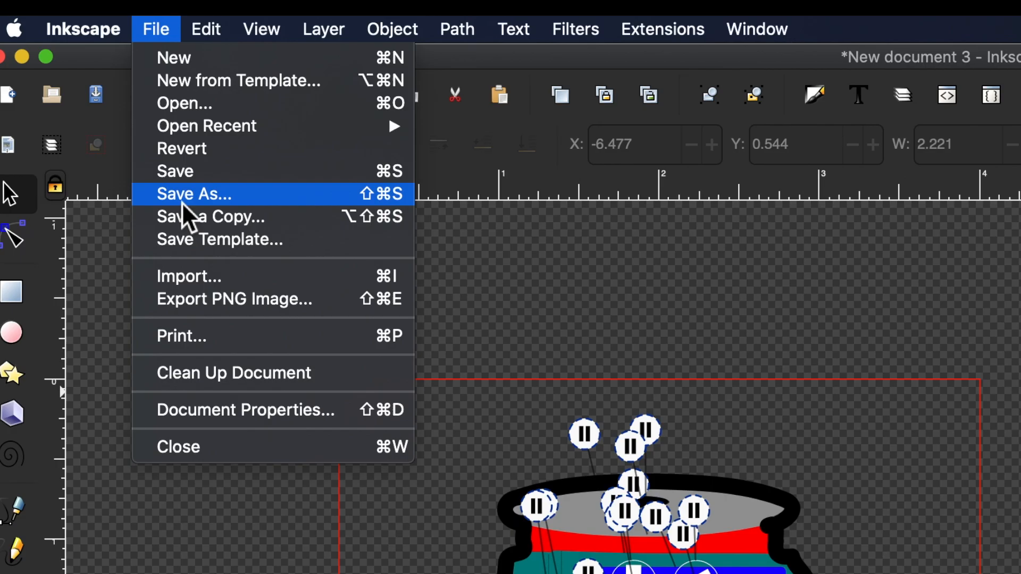
Step: Save the design as SewCrafty.zip and copy SewCrafty.pes onto the USB drive
click(182, 202)
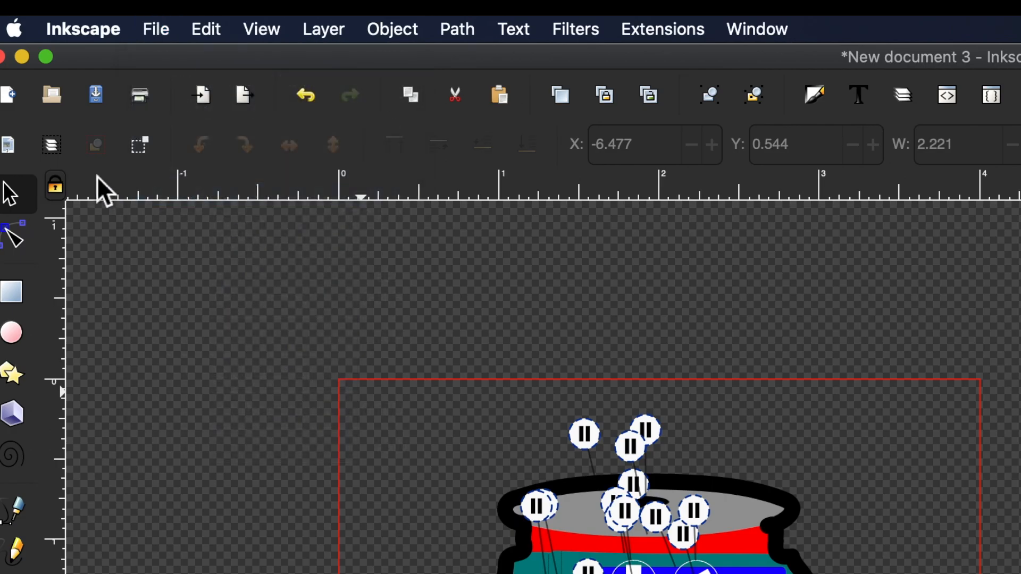
text(SewCrafty.zip)
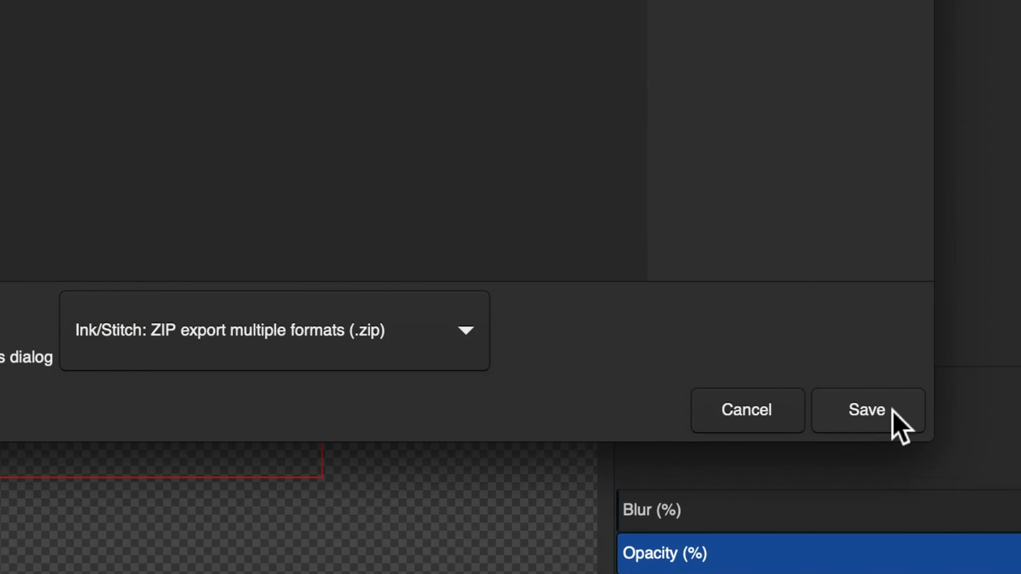
click(892, 410)
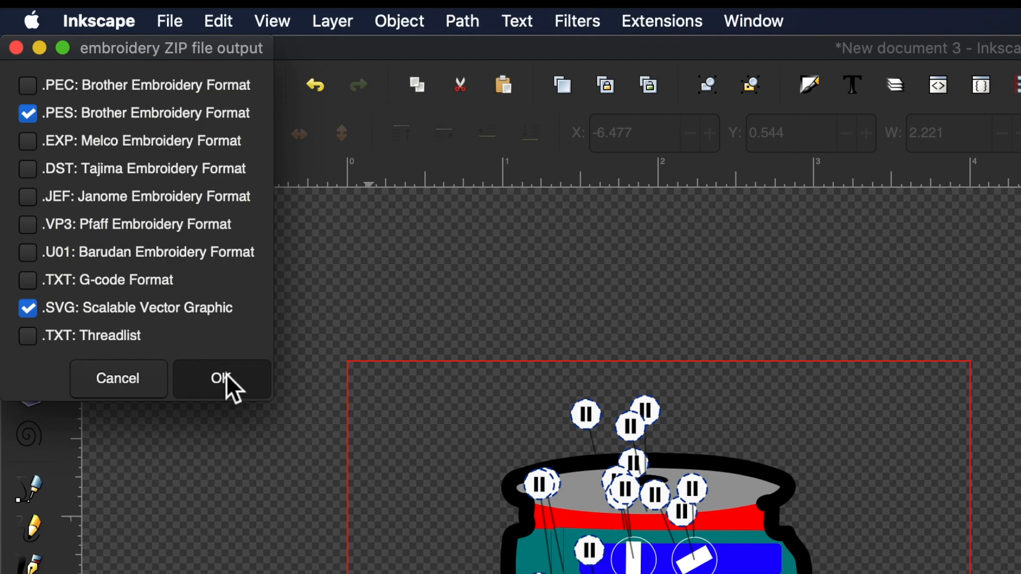
click(225, 373)
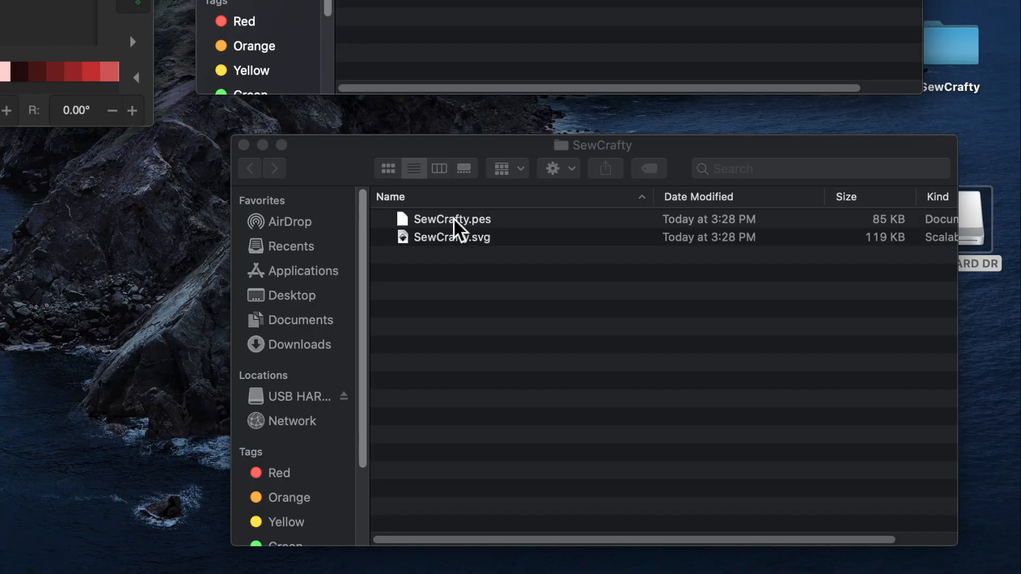
drag(453, 218, 497, 240)
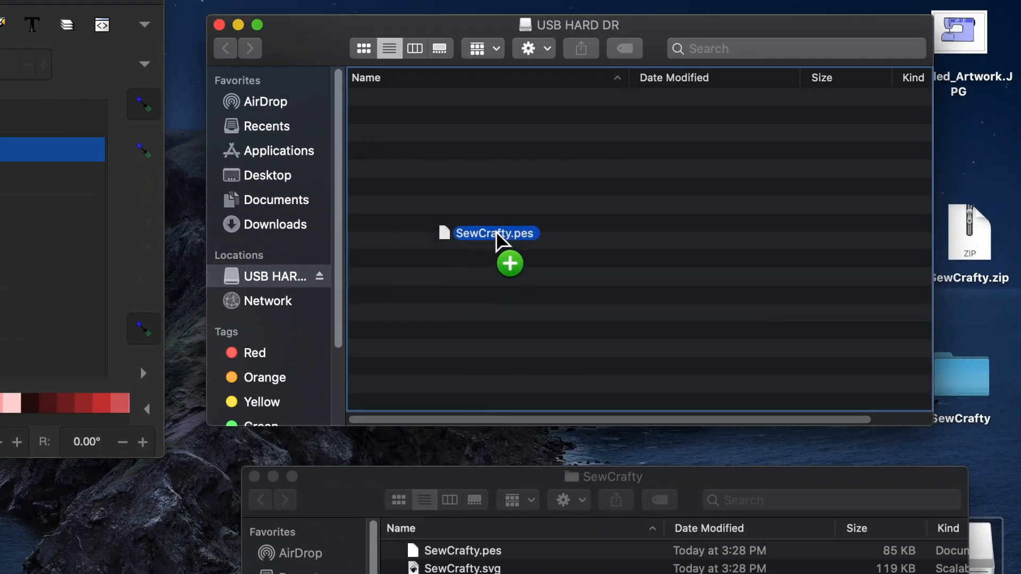